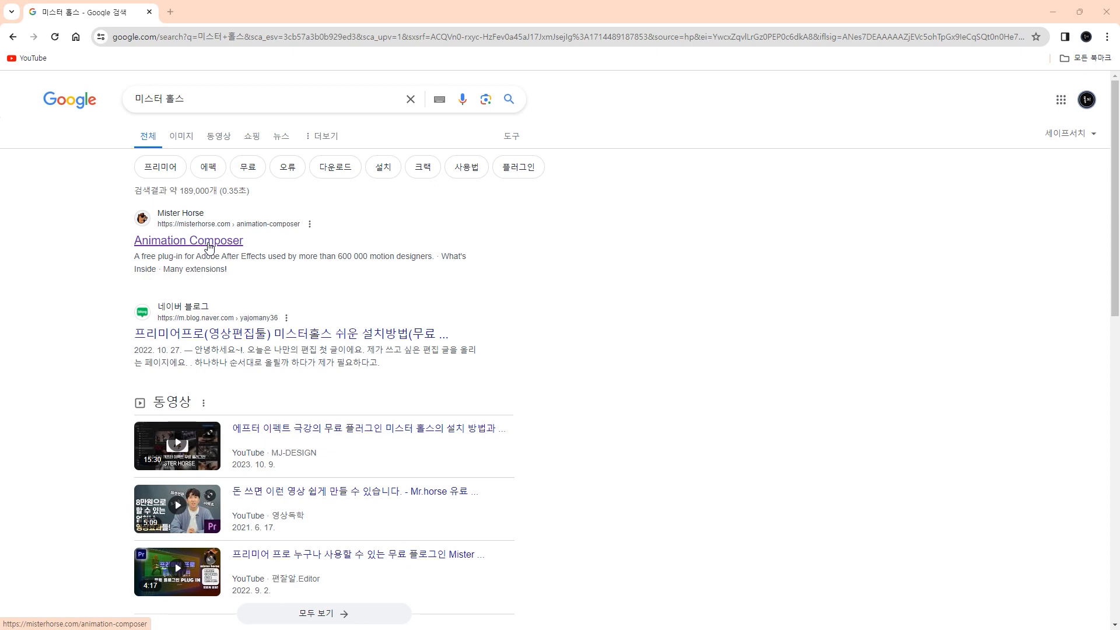
Step: Open Mister Horse's Animation Composer page from the search results and accept all cookies
click(209, 246)
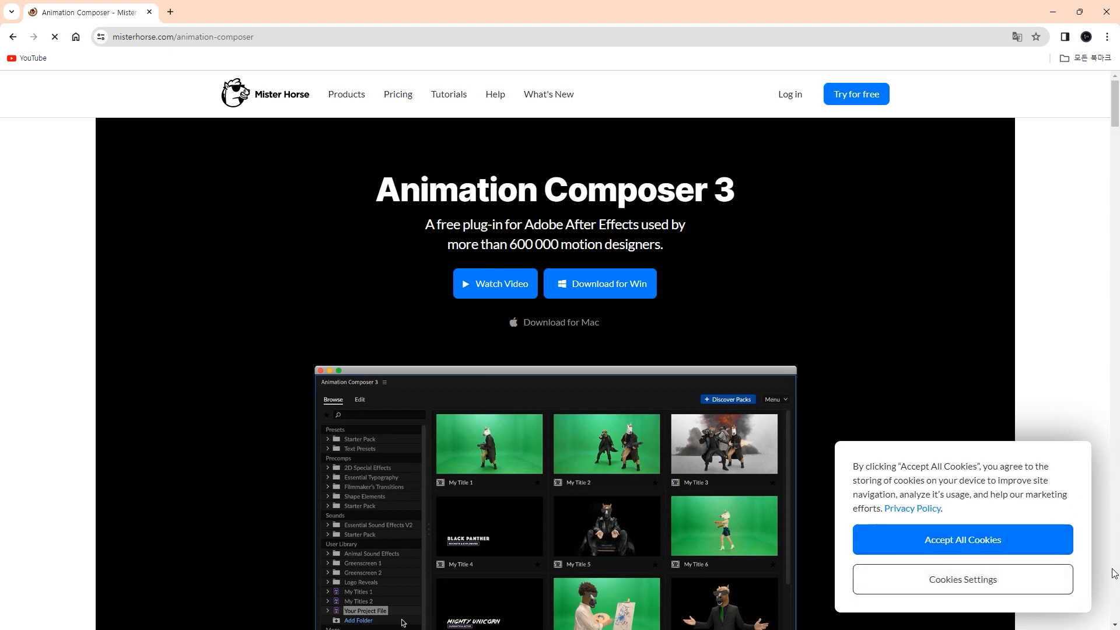
click(1055, 538)
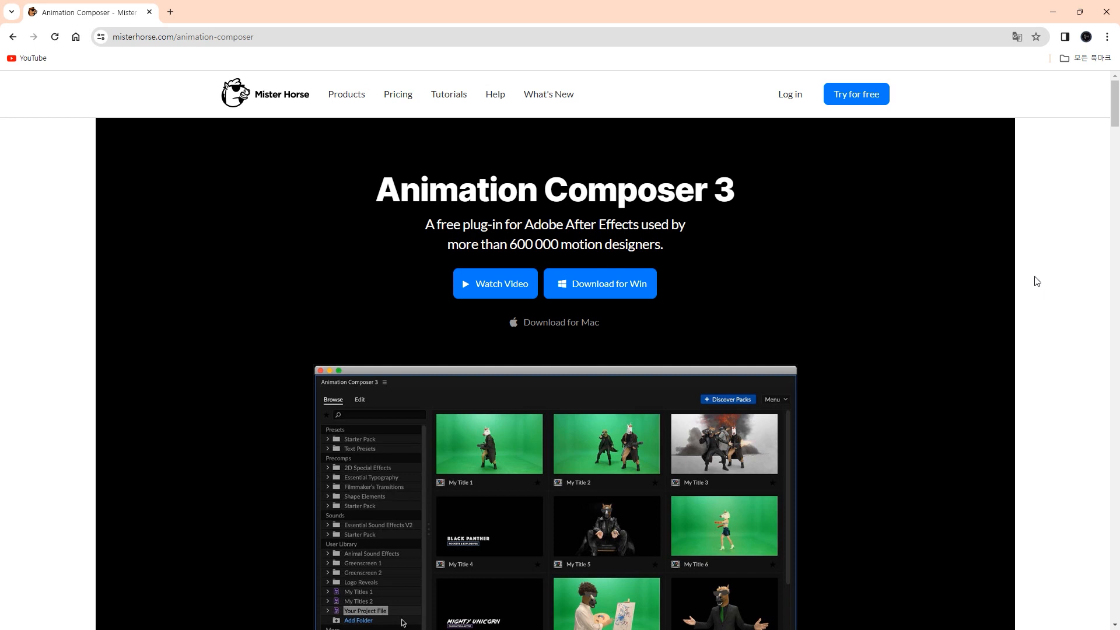
Step: Look over the product categories and compare the plans on the Mister Horse pricing page
click(351, 99)
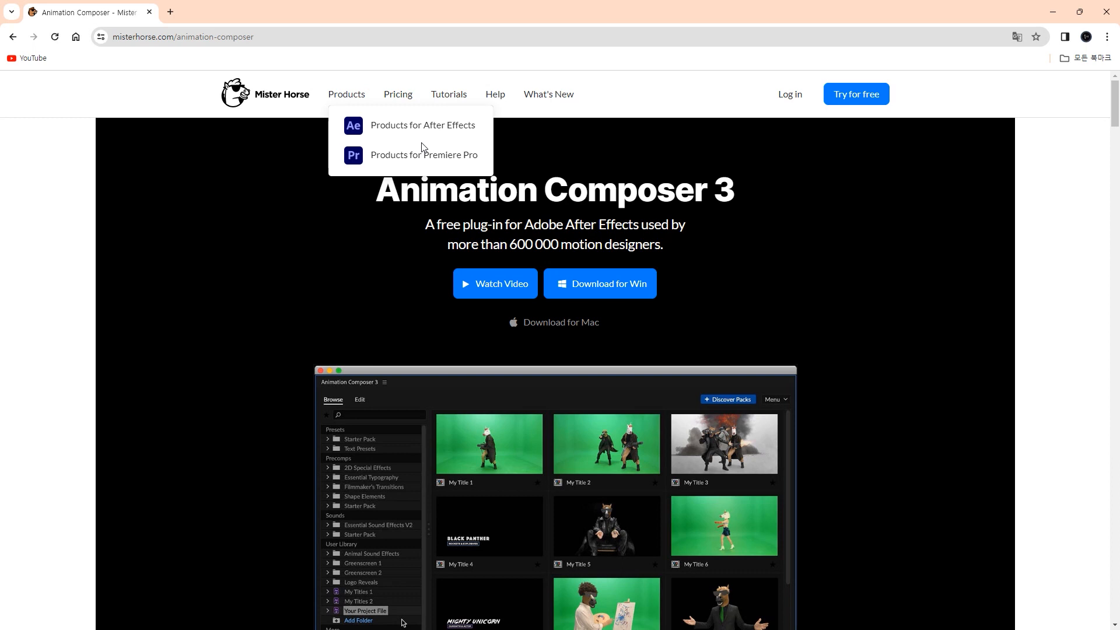
click(390, 96)
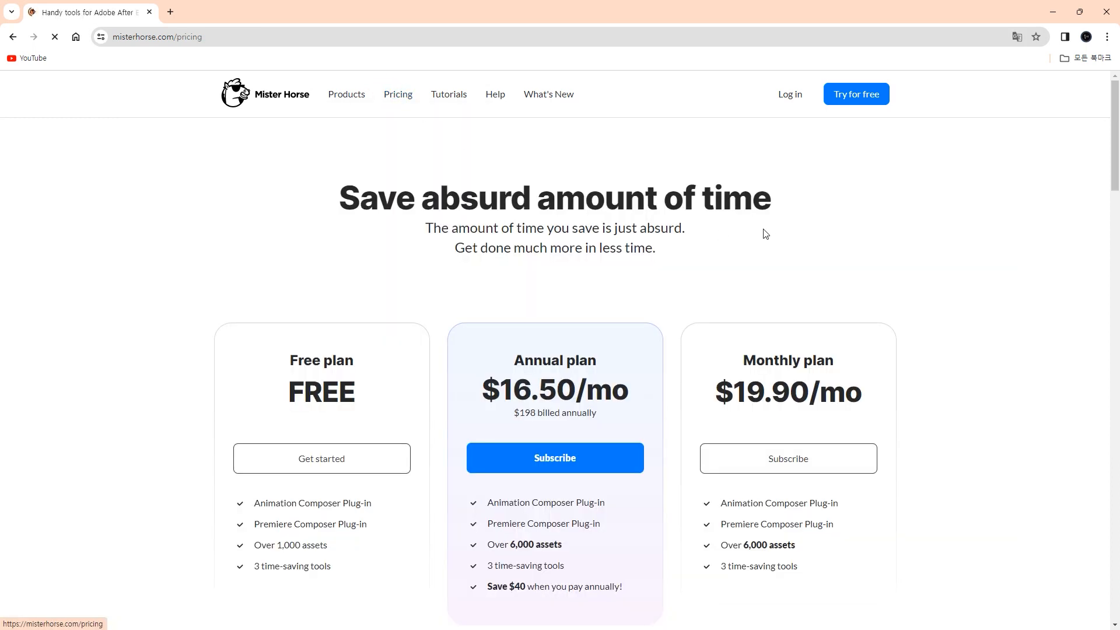
scroll(767, 232, down, 2)
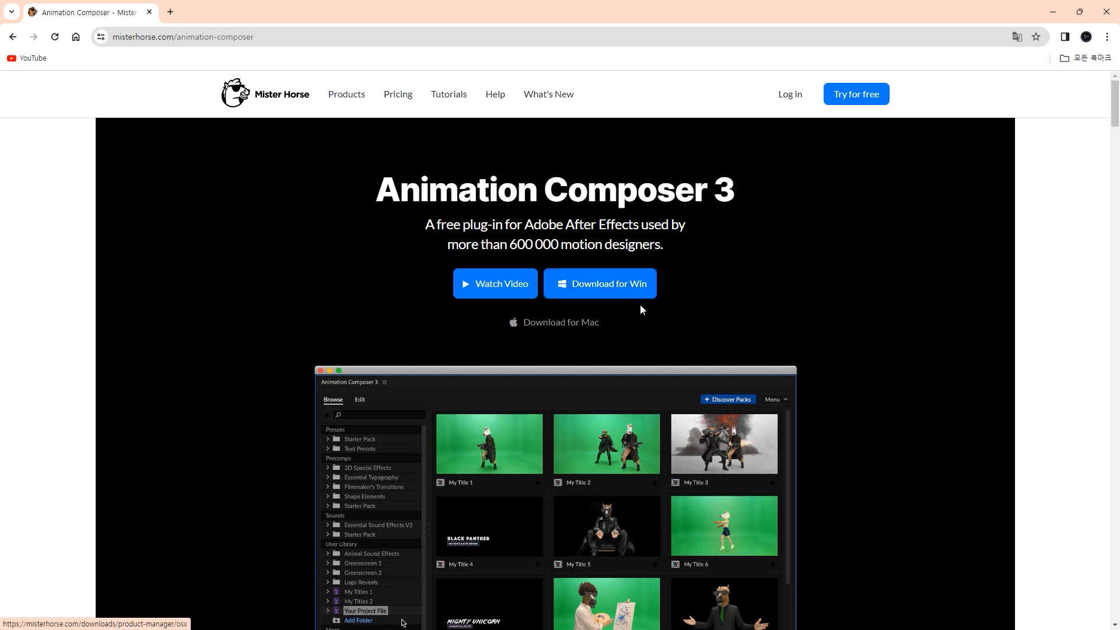
Step: Download the Windows version of Animation Composer 3 and dismiss the newsletter offer
click(637, 283)
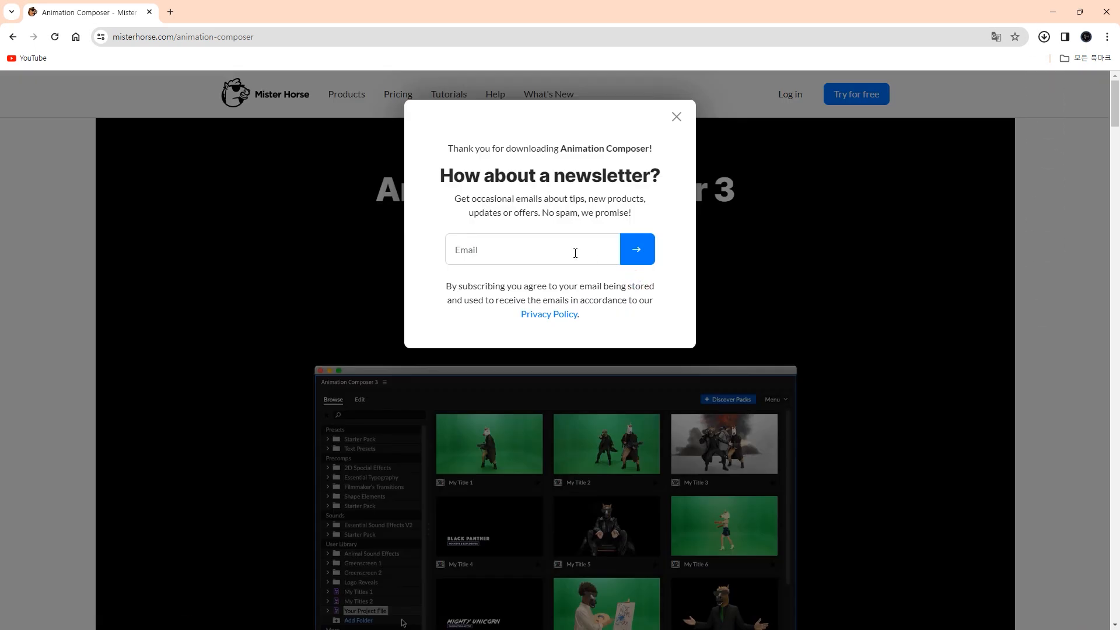
click(677, 117)
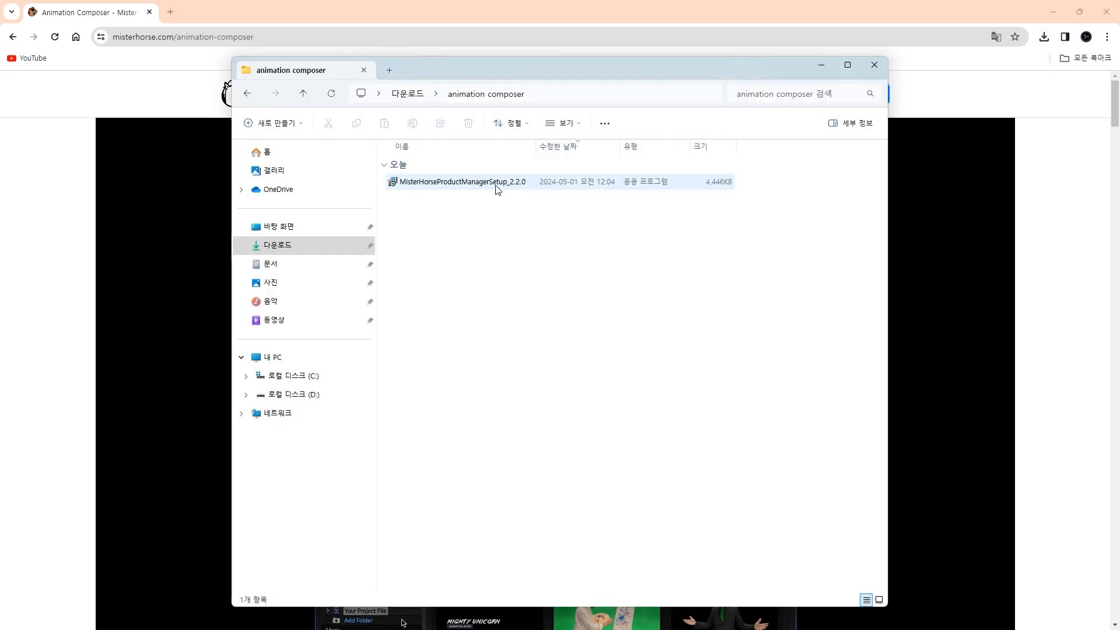
Step: Run MisterHorseProductManagerSetup_2.2.0 and install all available After Effects plugins and packs from Mister Horse Product Manager
double_click(500, 184)
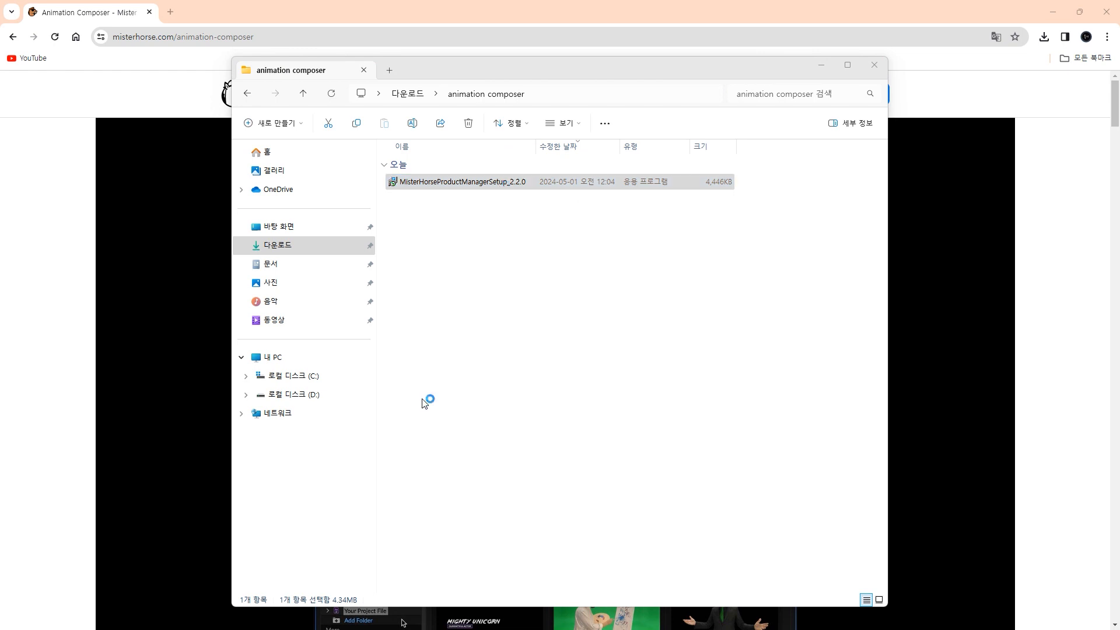
click(586, 401)
click(587, 403)
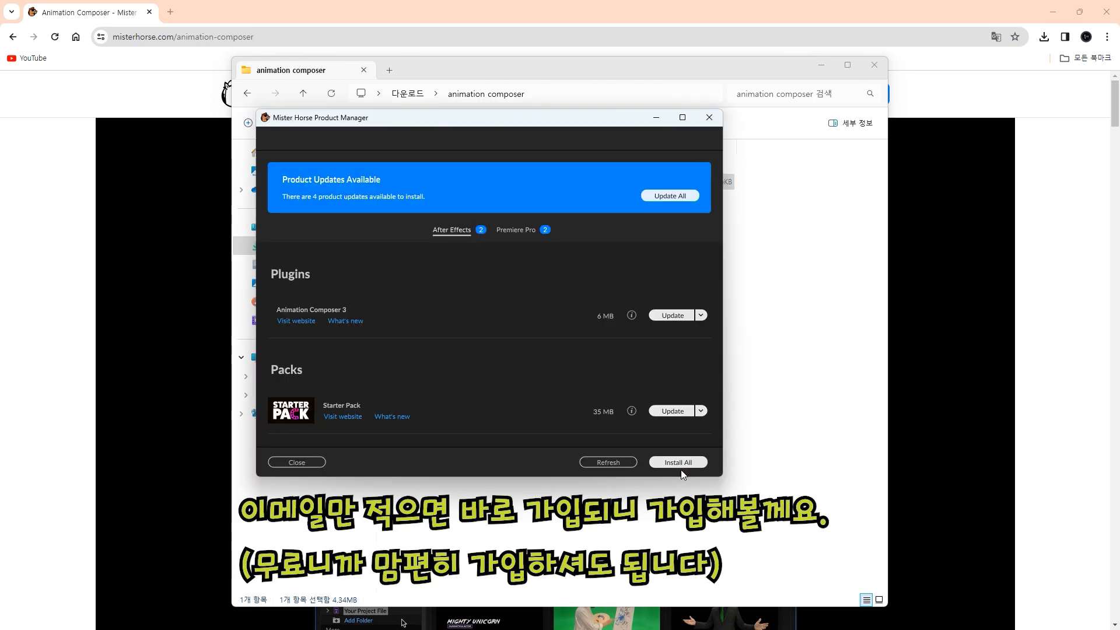
click(678, 462)
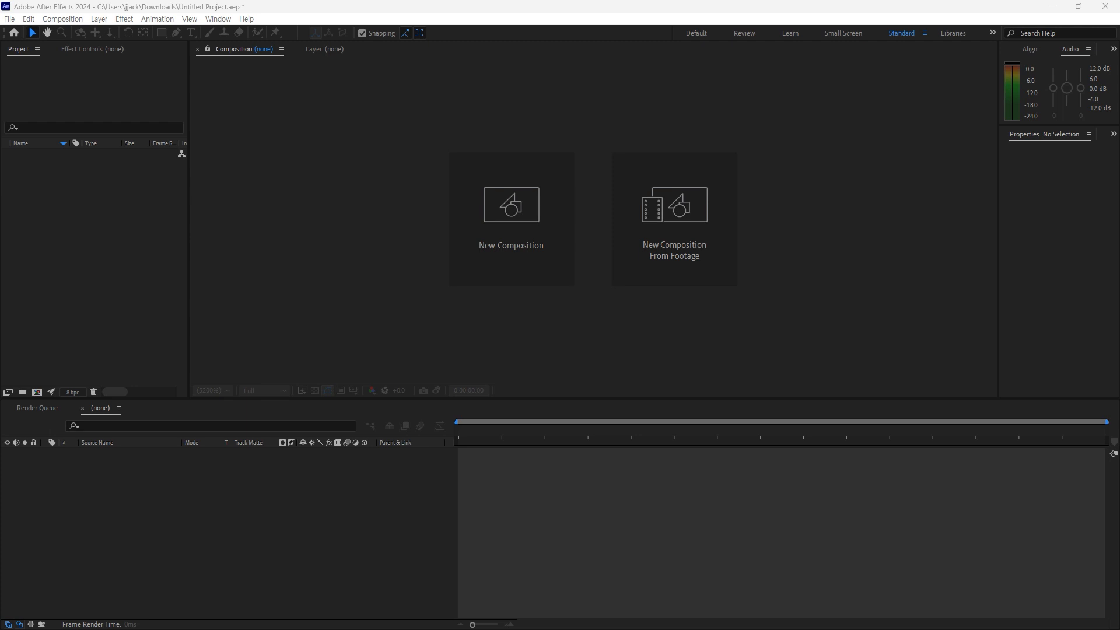
Step: Switch to After Effects, open the Animation Composer 3 extension and move its window over the composition area
click(218, 21)
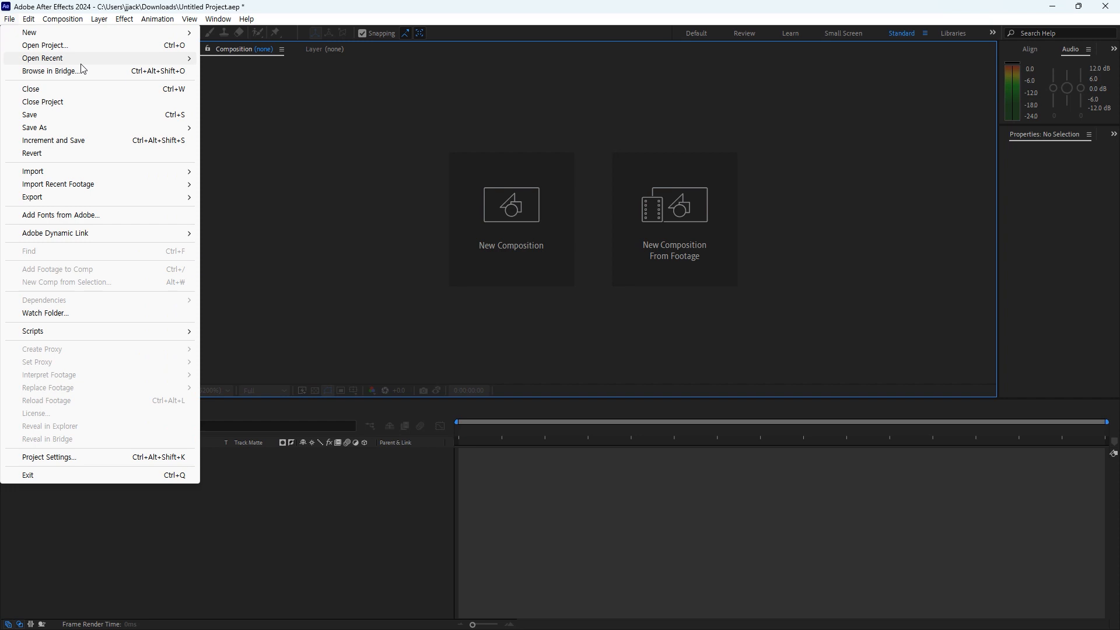
click(203, 31)
click(201, 17)
click(202, 16)
click(207, 19)
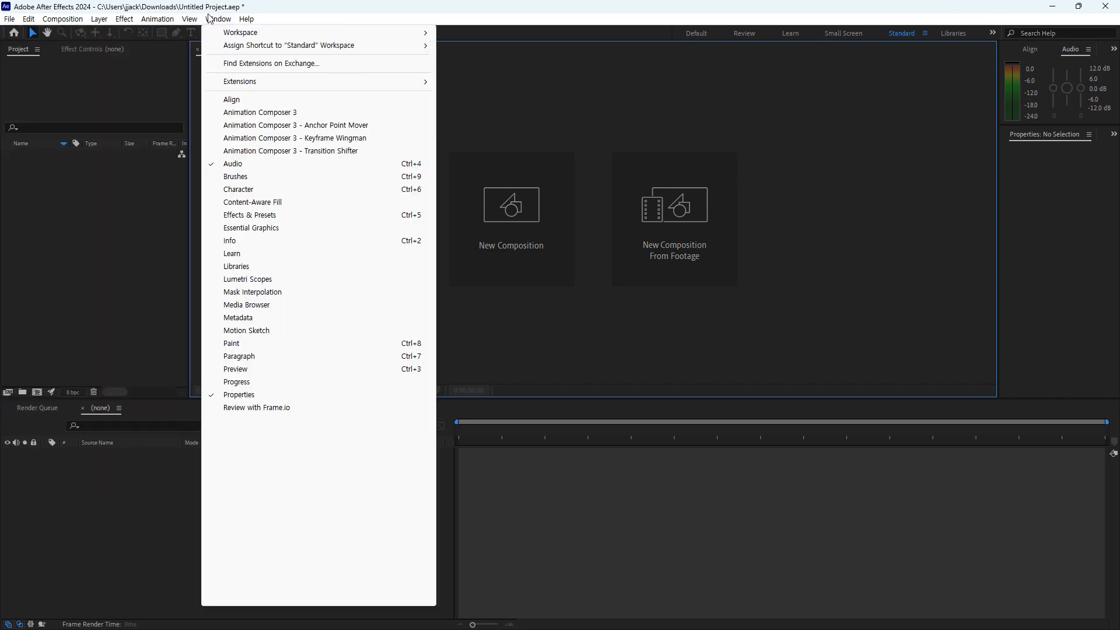
click(254, 112)
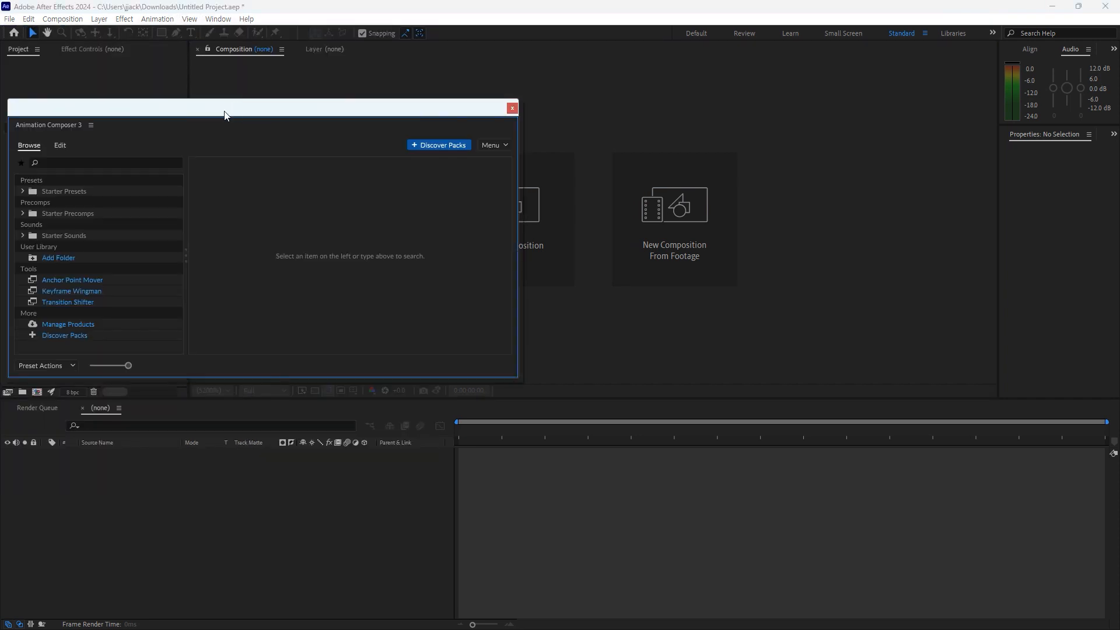
drag(225, 114, 432, 105)
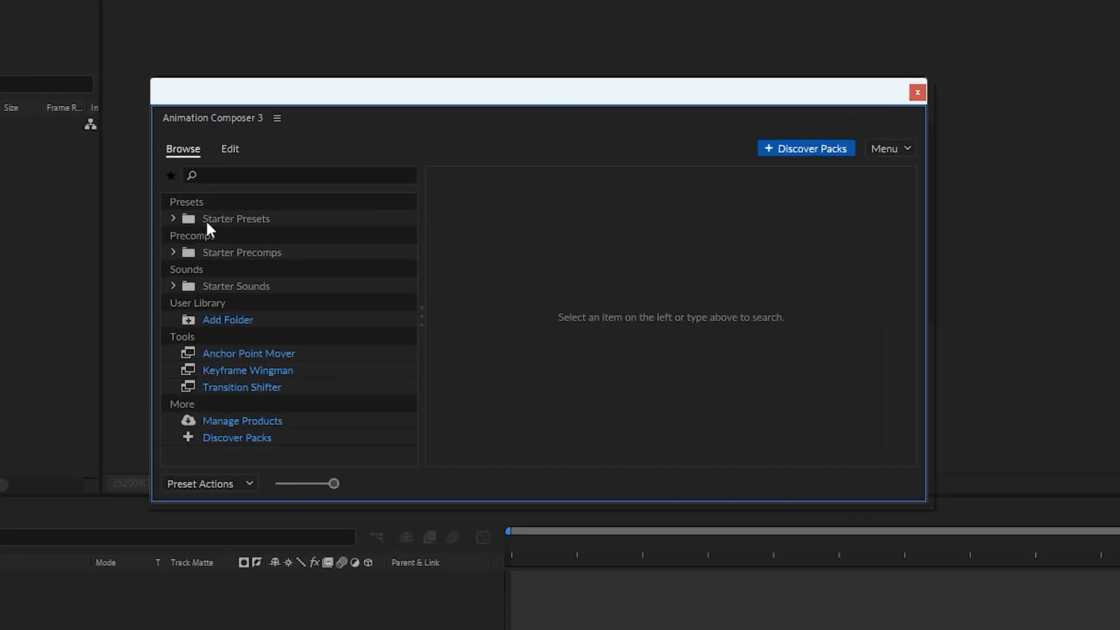
Step: Examine the categories inside the Starter Presets, Starter Precomps and Starter Sounds folders of Animation Composer
click(171, 219)
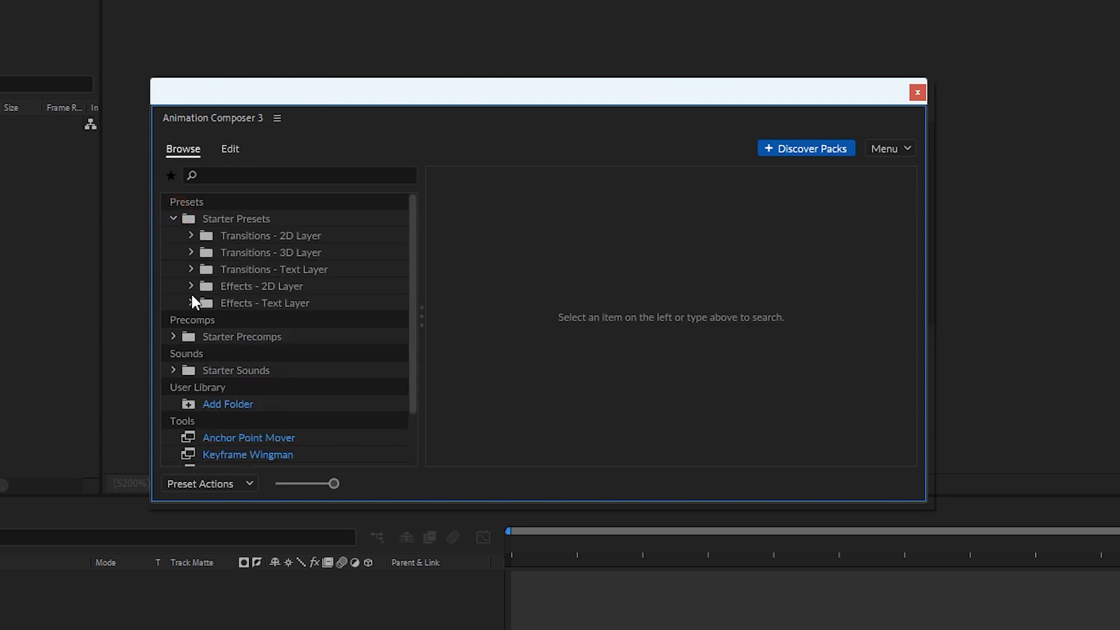
click(174, 336)
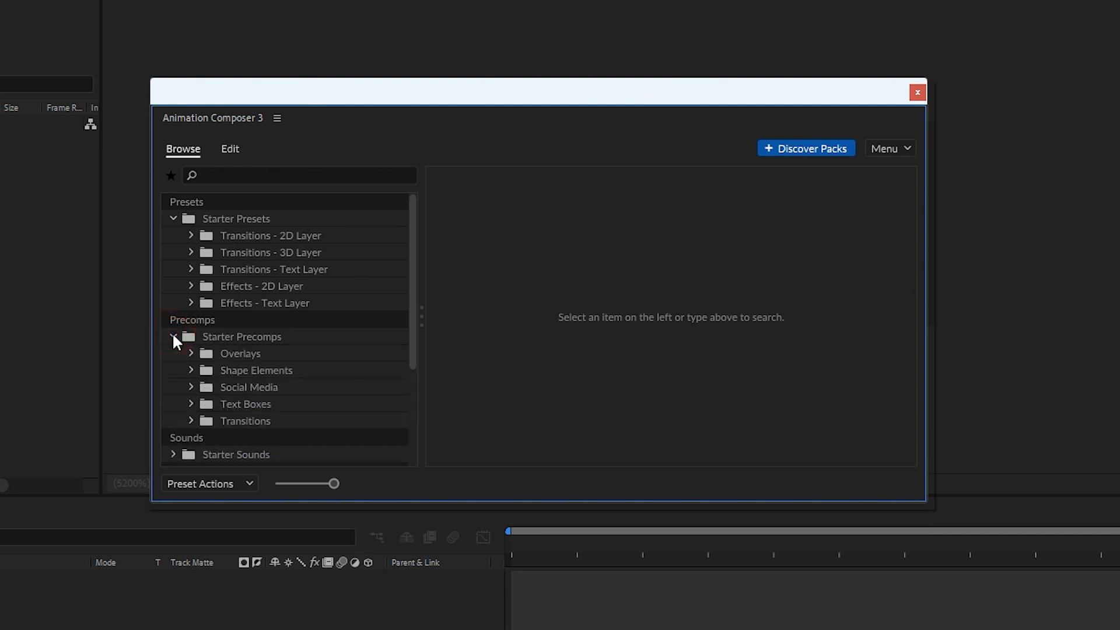
scroll(173, 337, down, 2)
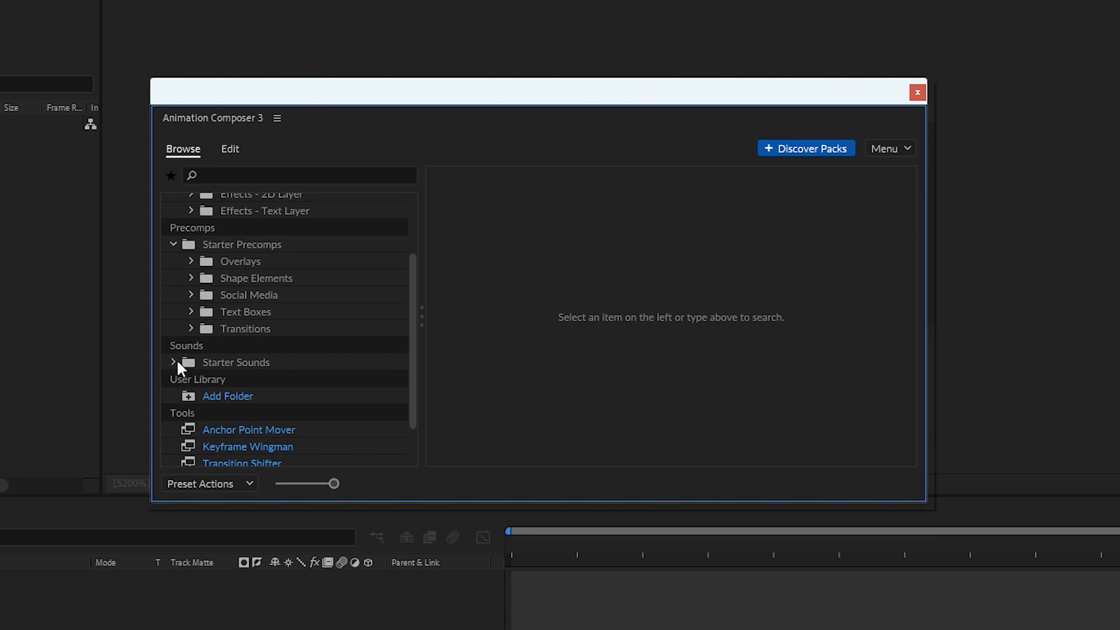
click(173, 362)
scroll(270, 346, down, 2)
scroll(267, 338, down, 5)
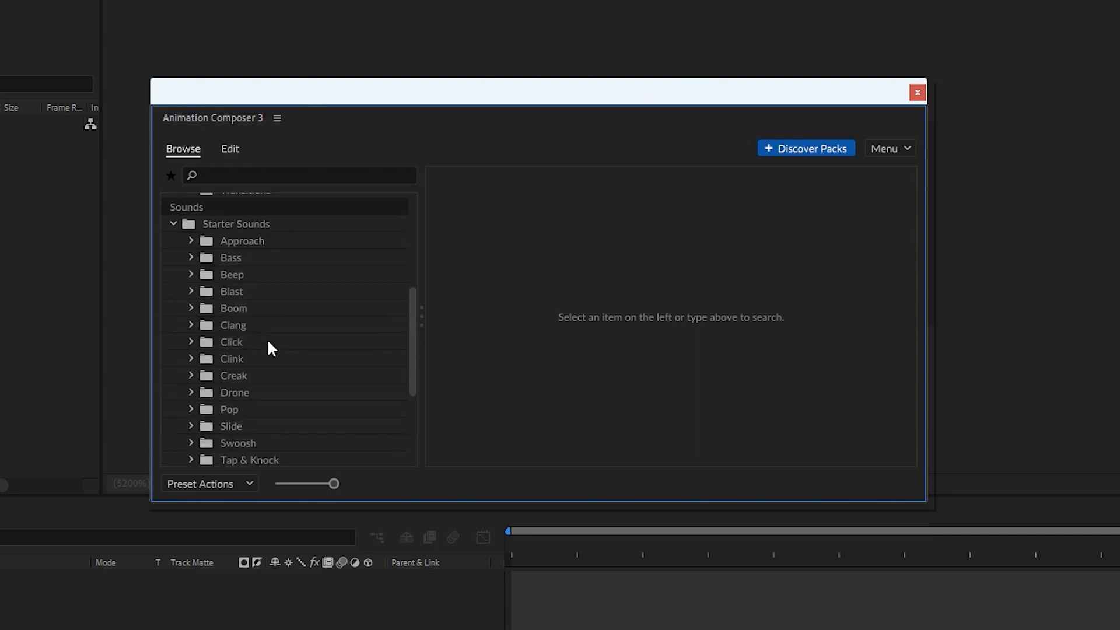
scroll(266, 335, up, 5)
scroll(270, 340, up, 4)
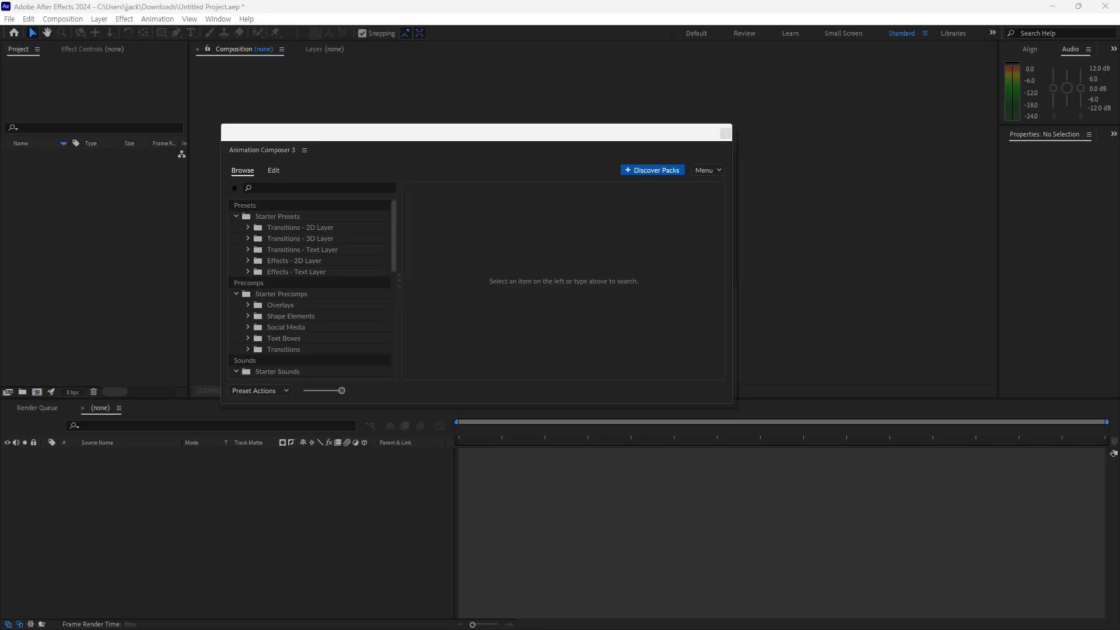
Step: Import 강아지.png into the project and create Comp 1 at 1920 x 1080 px, 23.976 fps, with a 10-second duration
drag(0, 216, 53, 197)
right_click(55, 196)
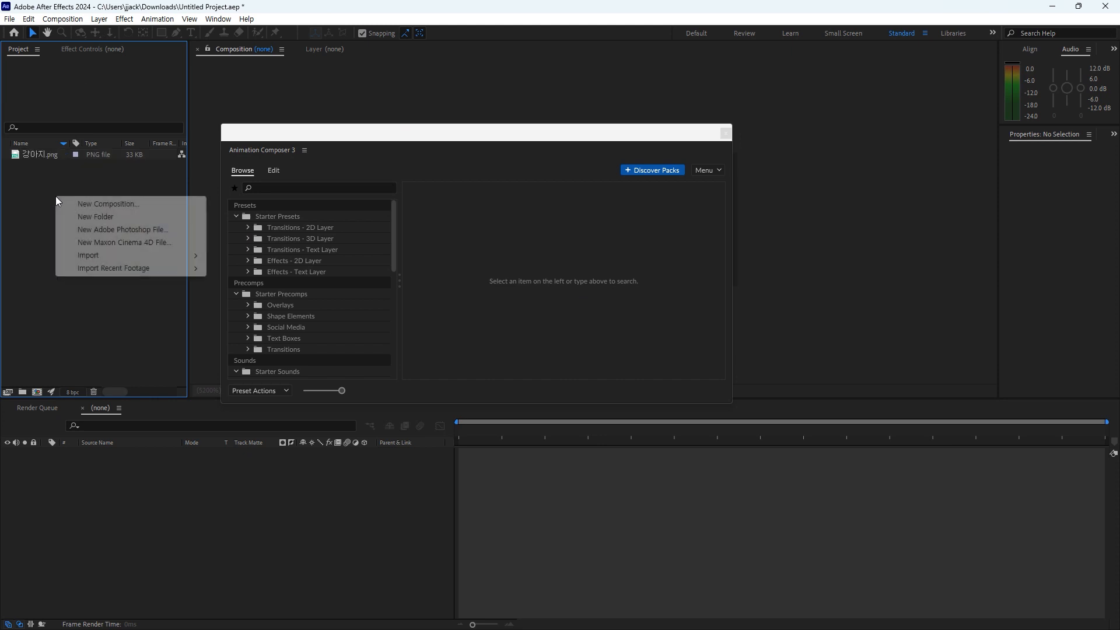
click(117, 205)
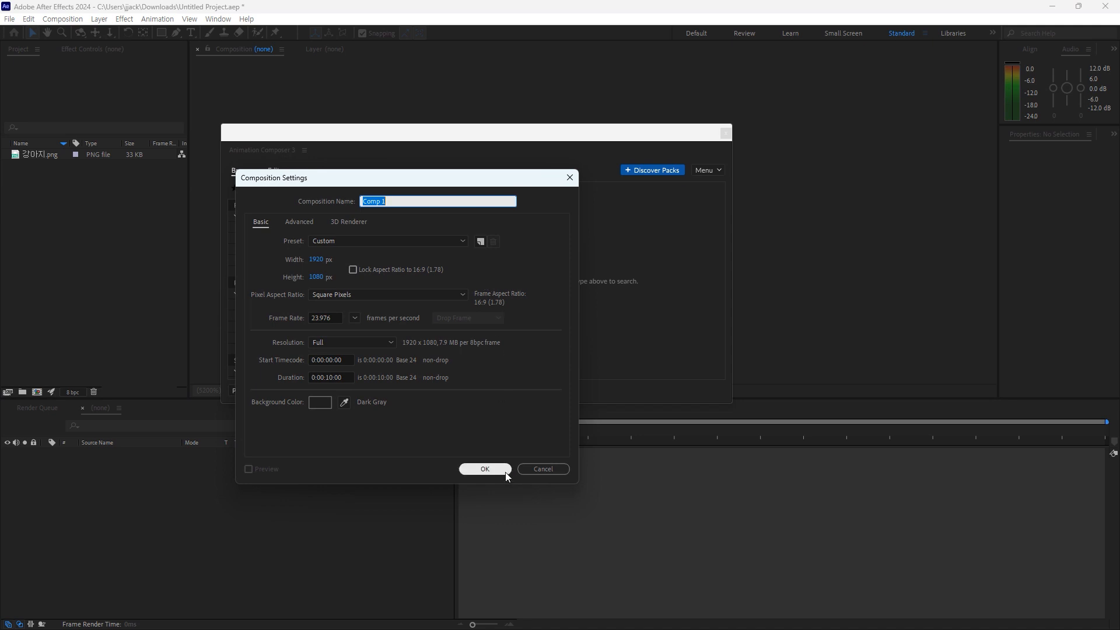
click(488, 470)
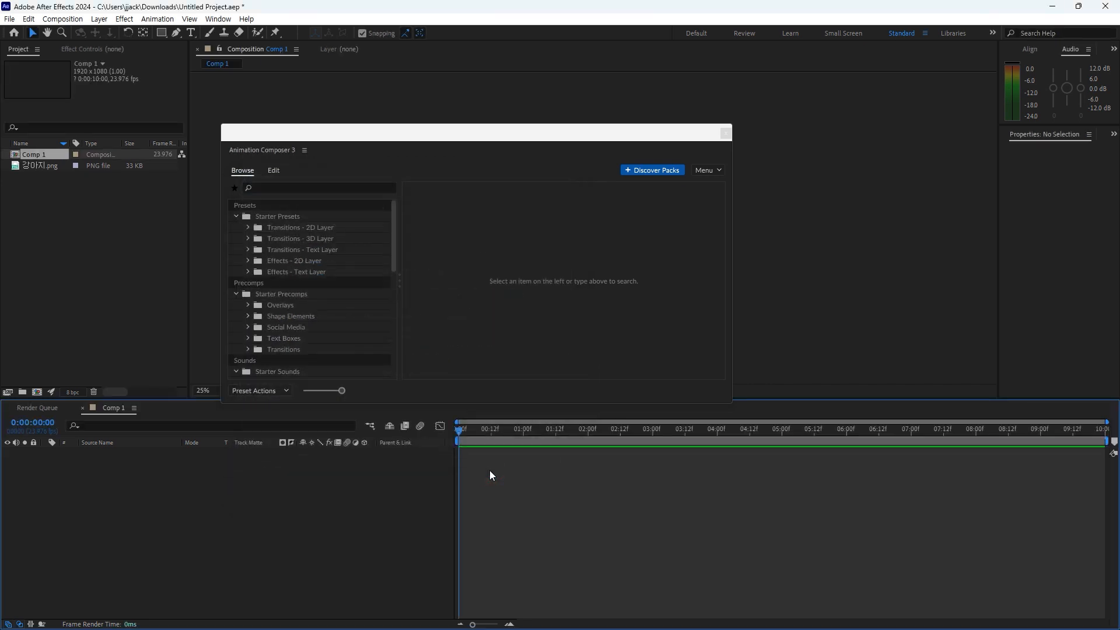
Step: Add 강아지.png to Comp 1 as a layer and move the Animation Composer window off the image preview
drag(42, 166, 225, 486)
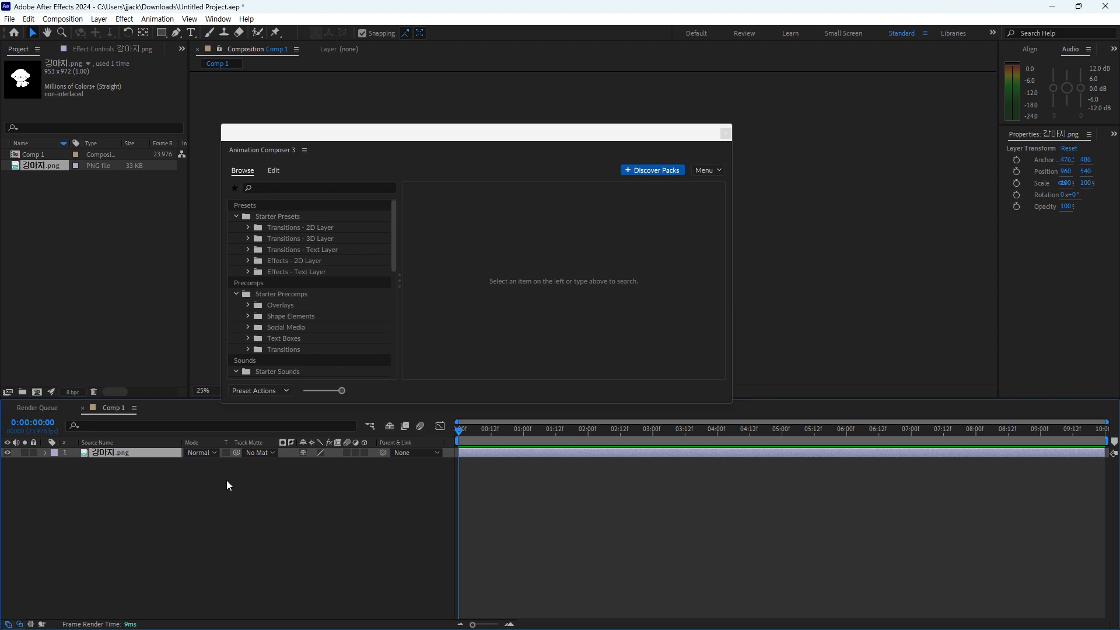
drag(354, 133, 165, 123)
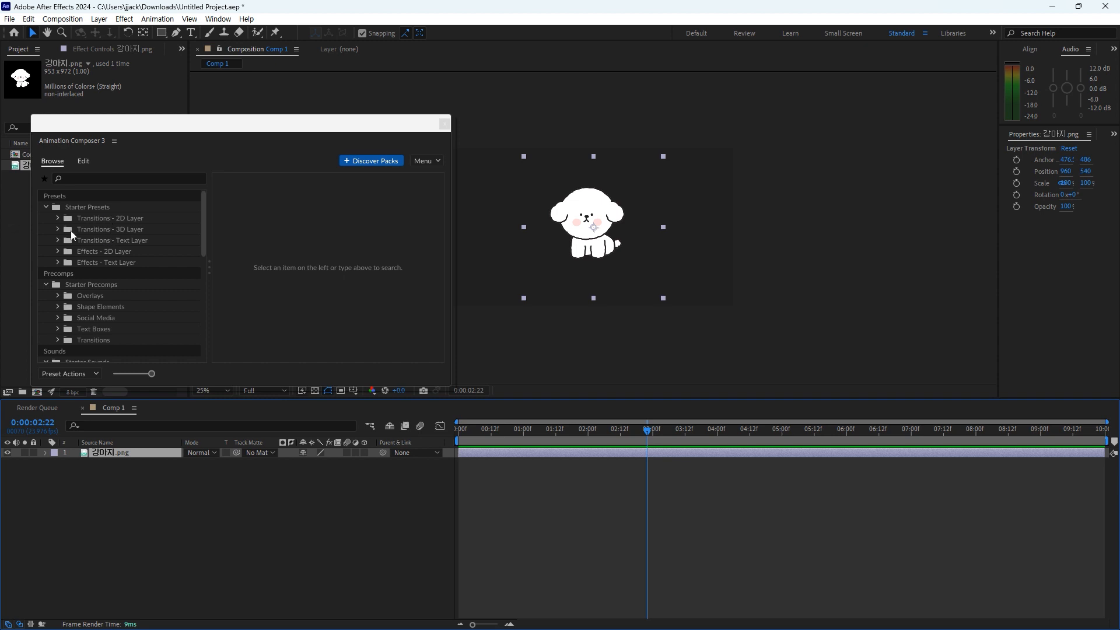
Step: Browse the Transitions - 2D Layer presets and preview the Left, Right and Top variants of Ease Position & Rotate
click(97, 220)
click(92, 217)
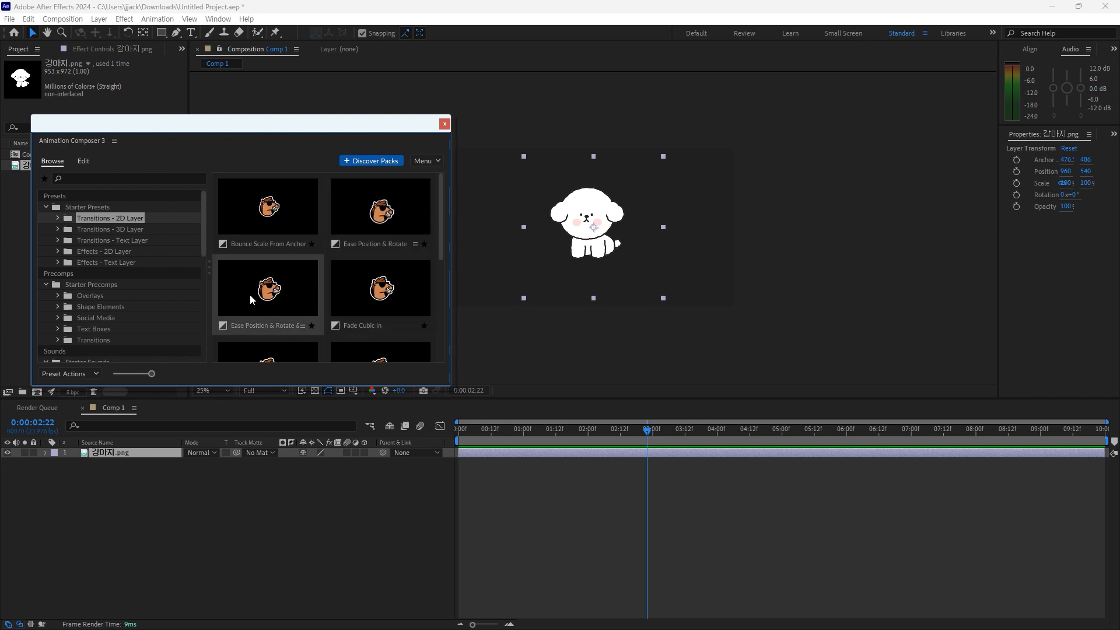
mouse_move(443, 209)
mouse_down()
mouse_move(440, 294)
mouse_move(443, 230)
mouse_up()
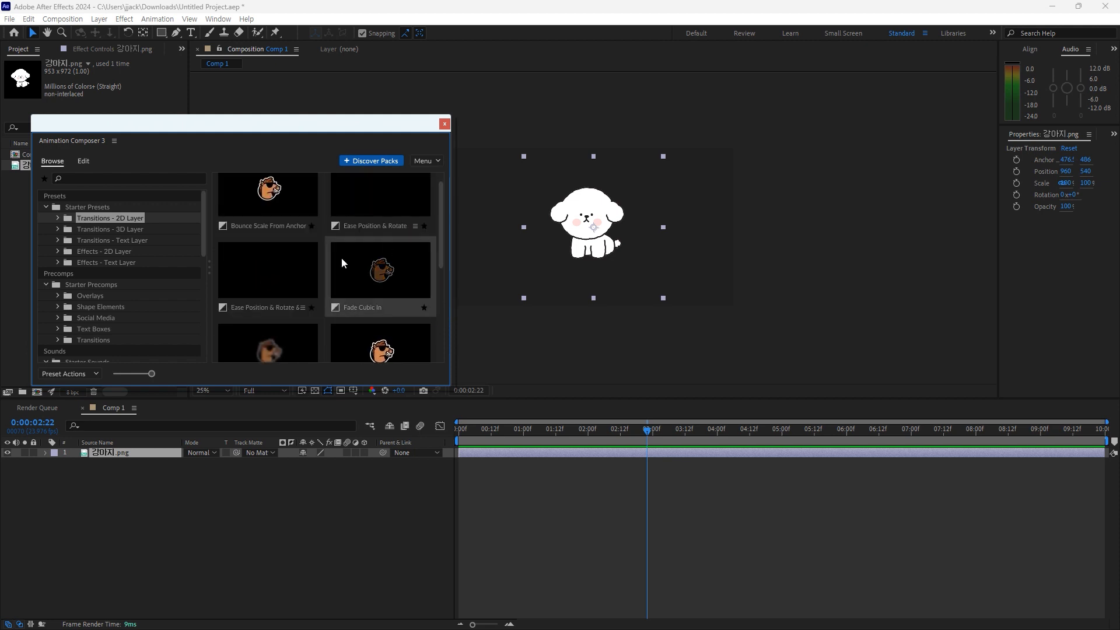
click(416, 226)
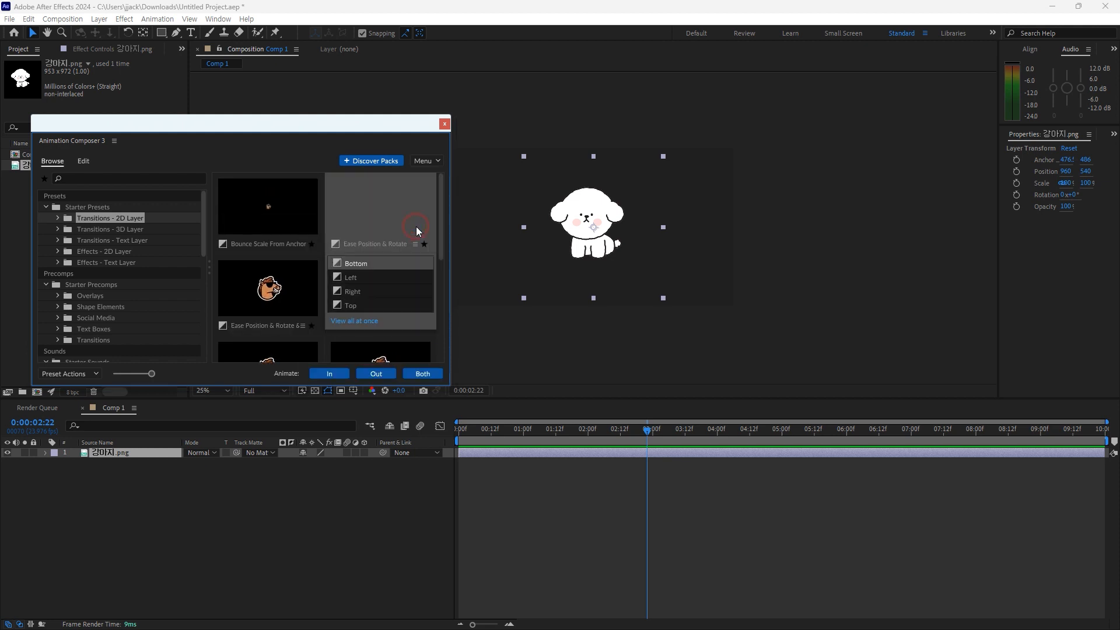
click(358, 279)
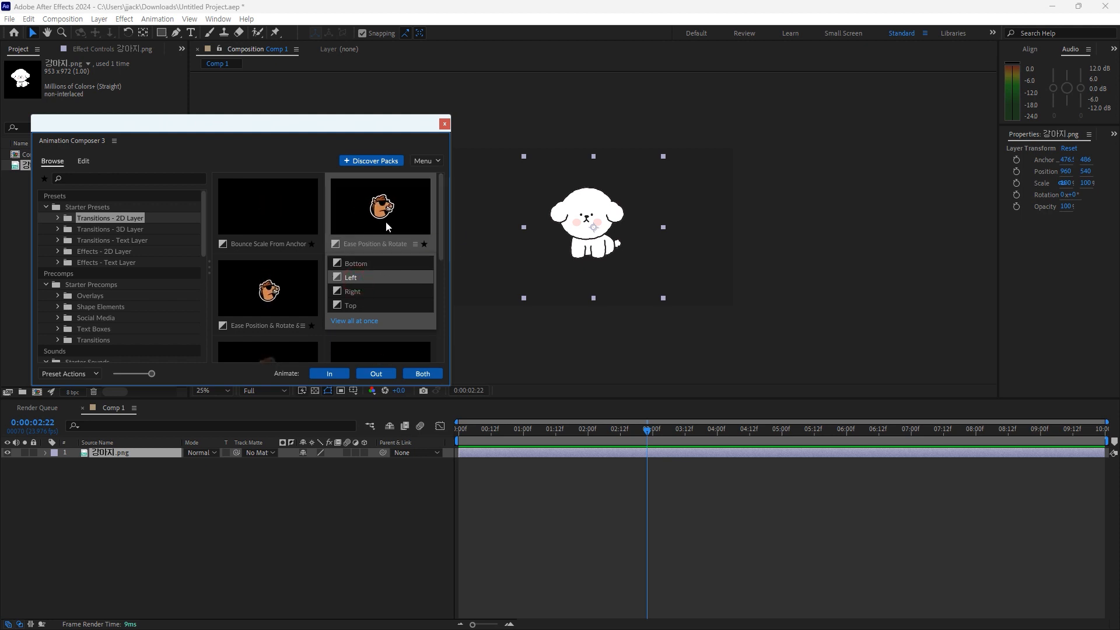
click(359, 292)
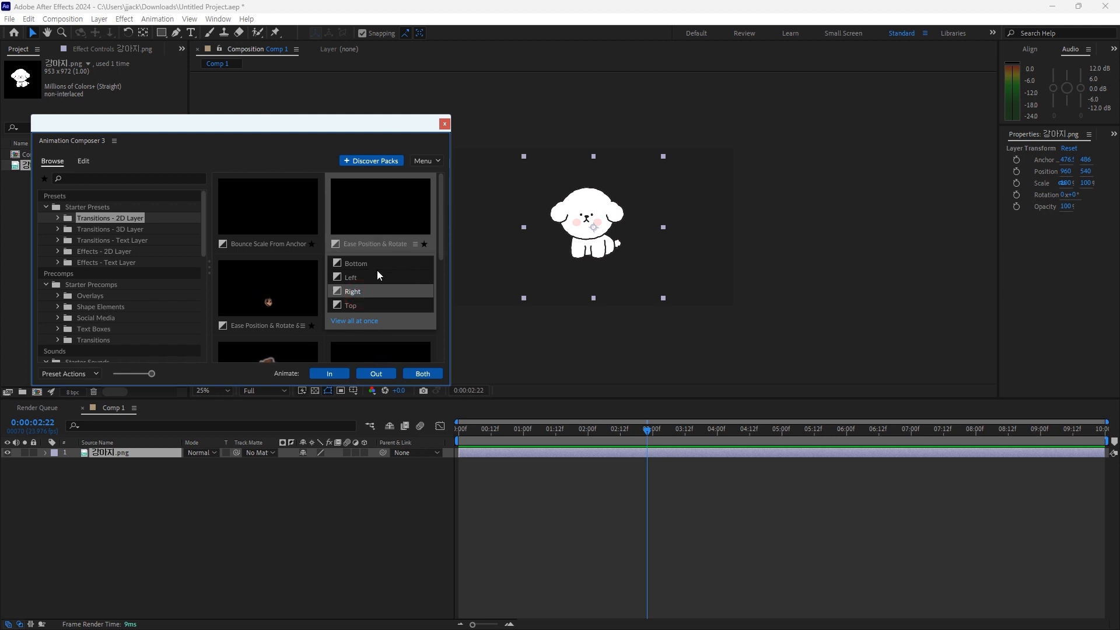
click(353, 305)
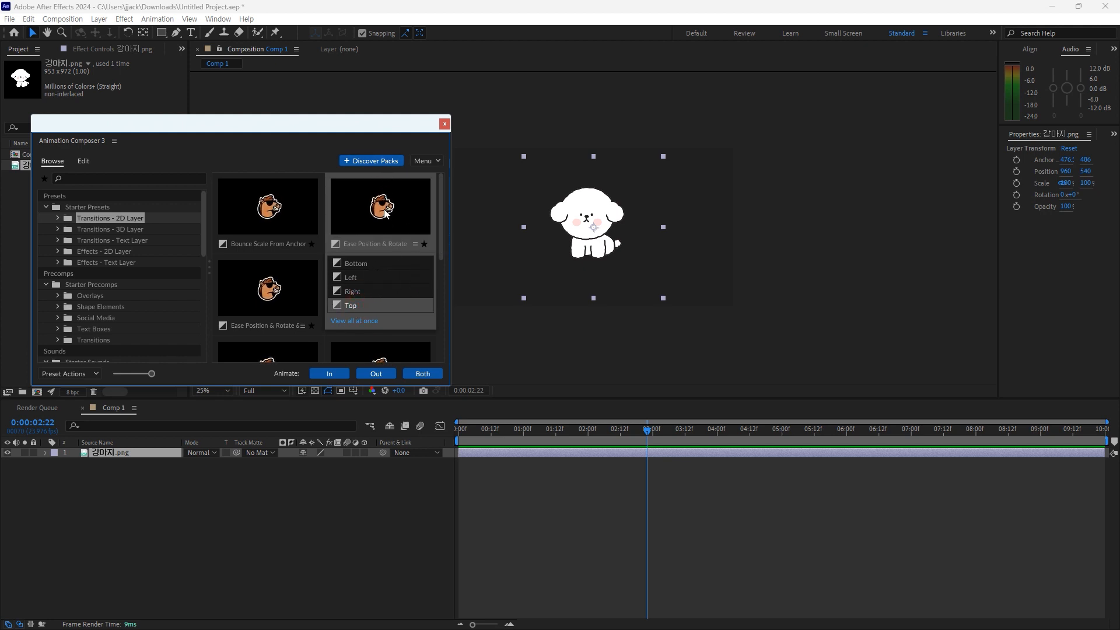
click(414, 244)
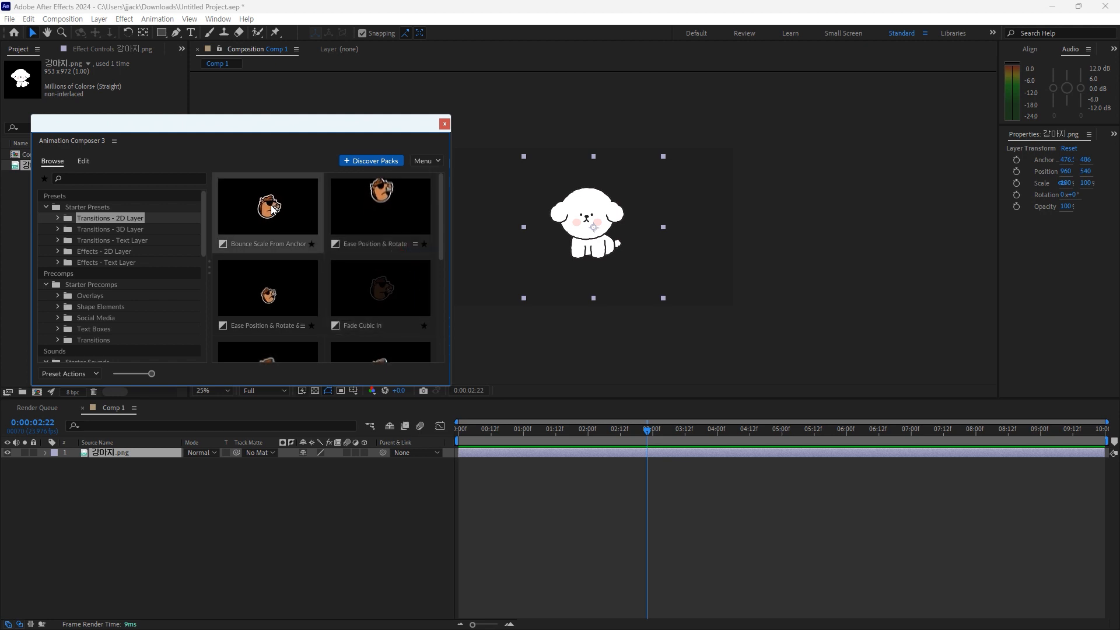
Step: Apply the Bounce Scale From Anchor Point preset to the 강아지.png layer as both in and out transition
click(500, 435)
click(276, 216)
double_click(276, 215)
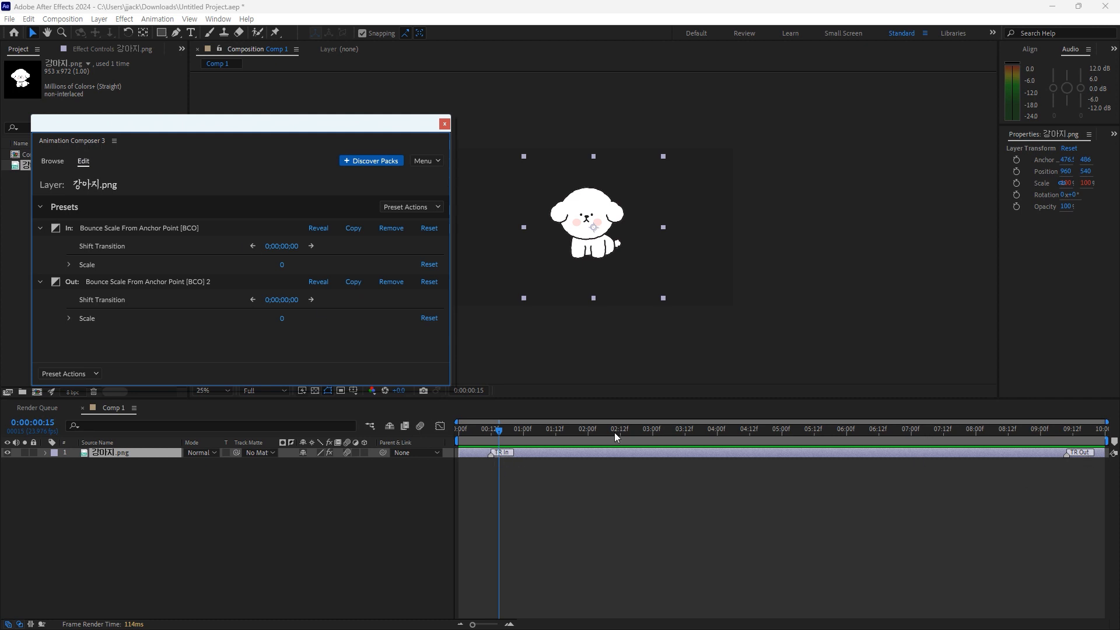
Step: Play Comp 1 from the start and scrub through the opening frames to check the bounce-in transition
drag(497, 431, 455, 438)
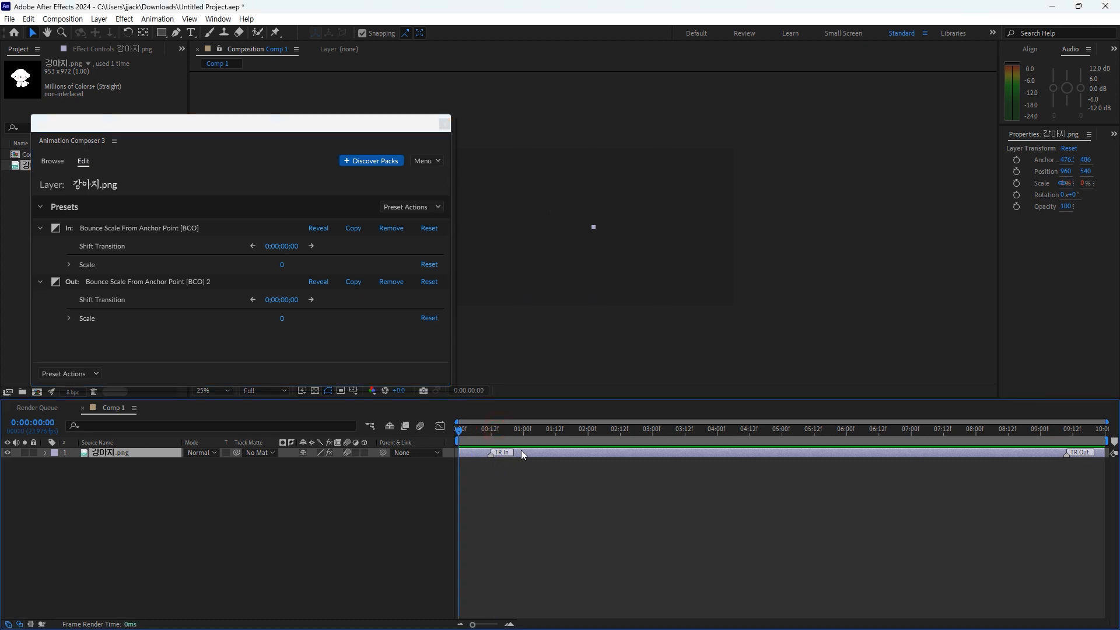
key(space)
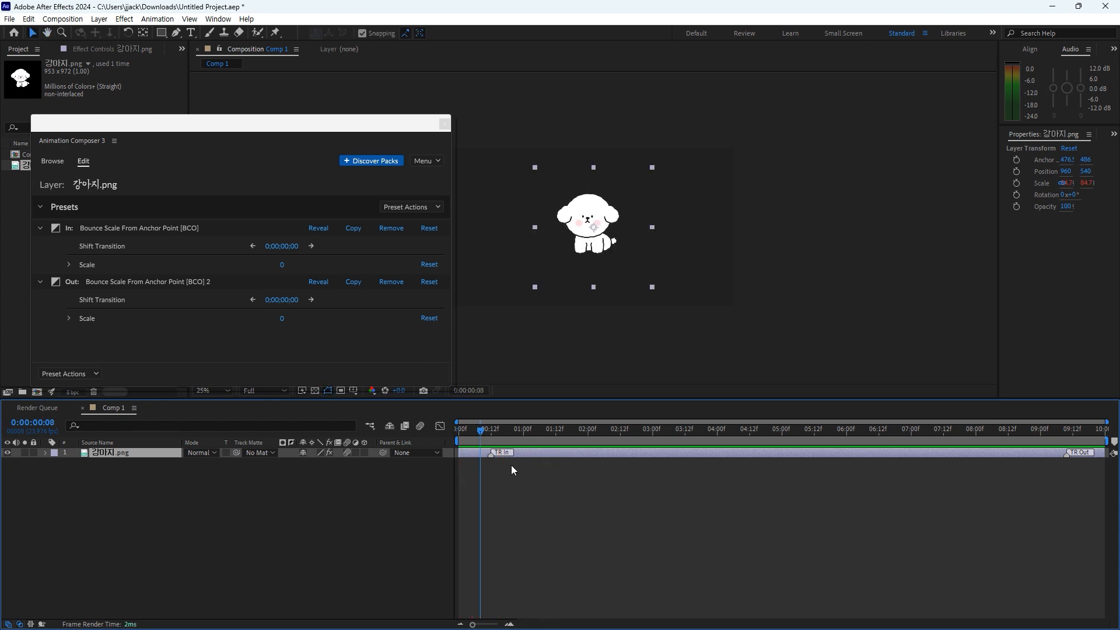
mouse_move(482, 436)
mouse_down()
mouse_move(450, 437)
mouse_move(484, 432)
mouse_up()
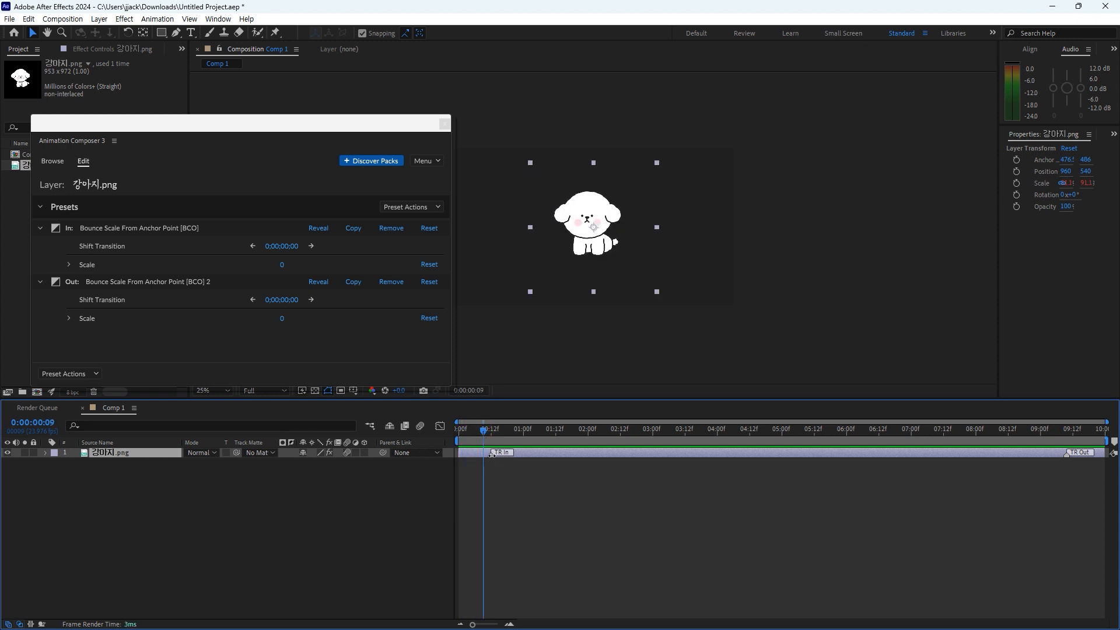
Step: Move the 강아지.png layer's TR In marker to about 2:09, play Comp 1 from the start and scrub back to the opening frames
drag(491, 455, 607, 458)
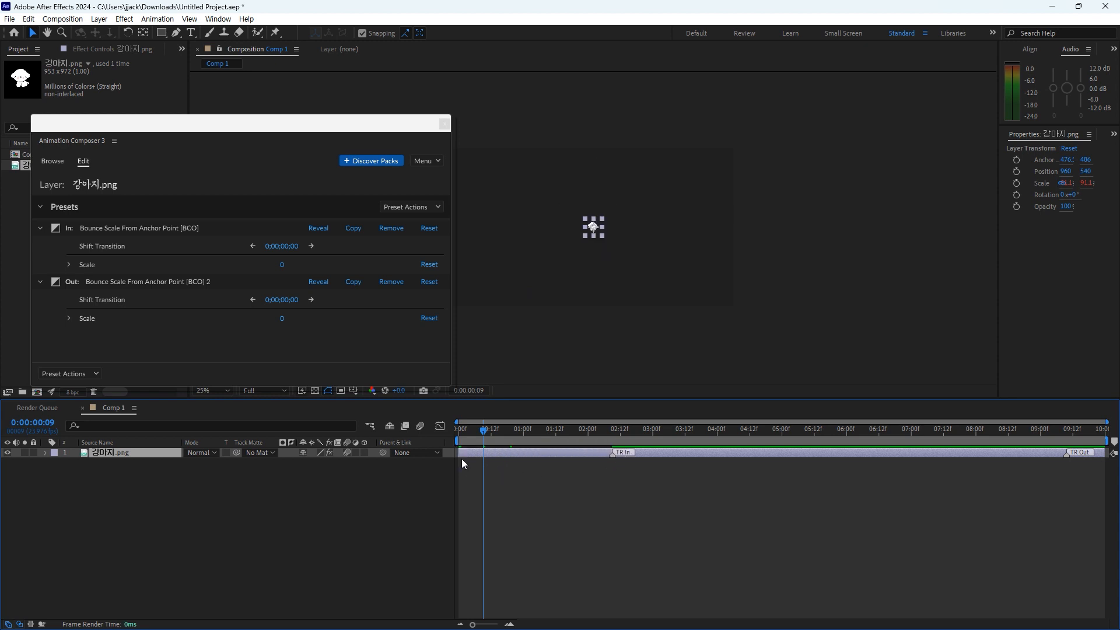
drag(489, 429, 437, 444)
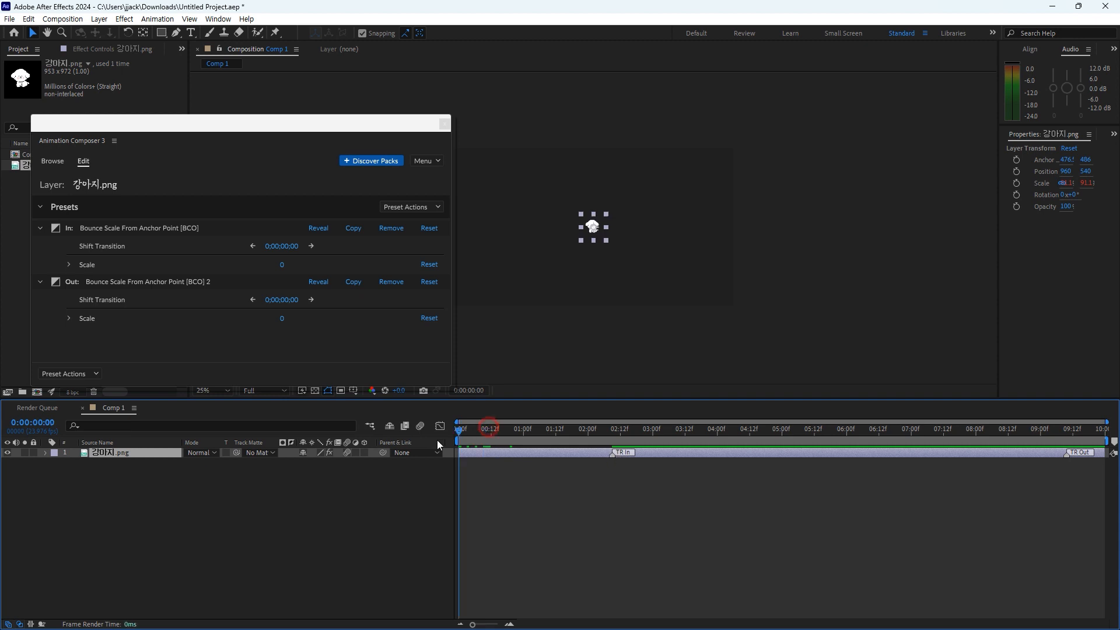
key(space)
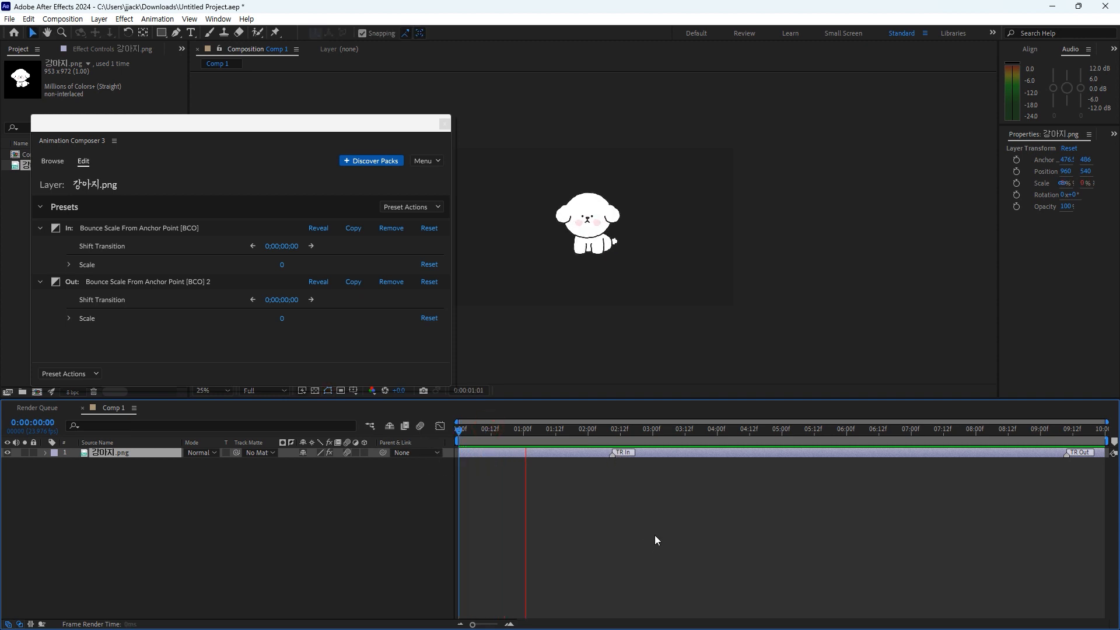
click(635, 430)
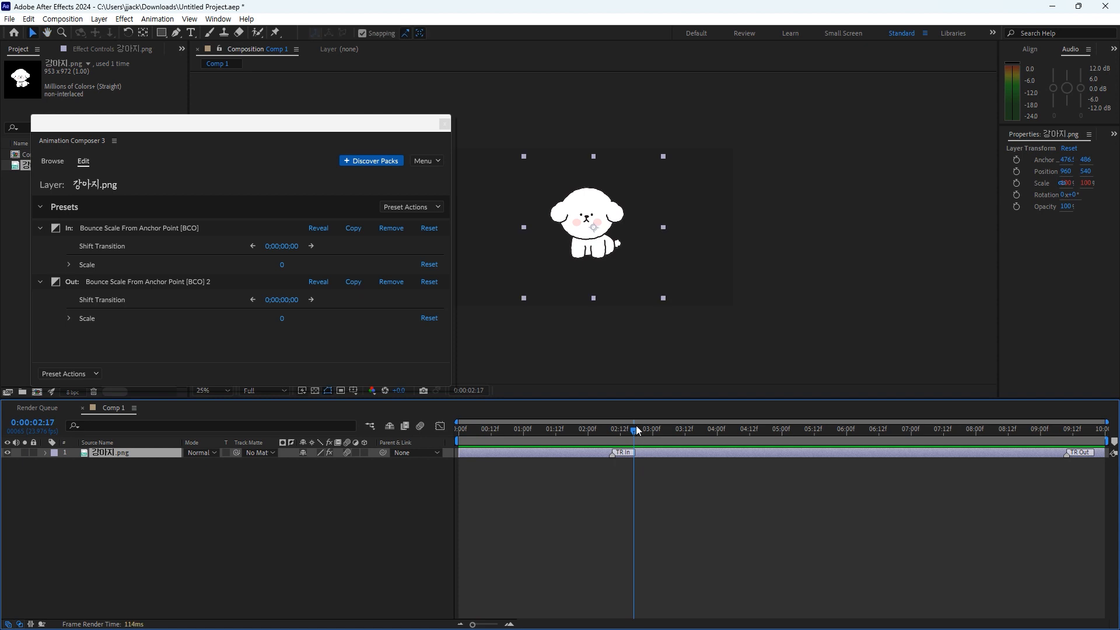
drag(633, 431, 469, 453)
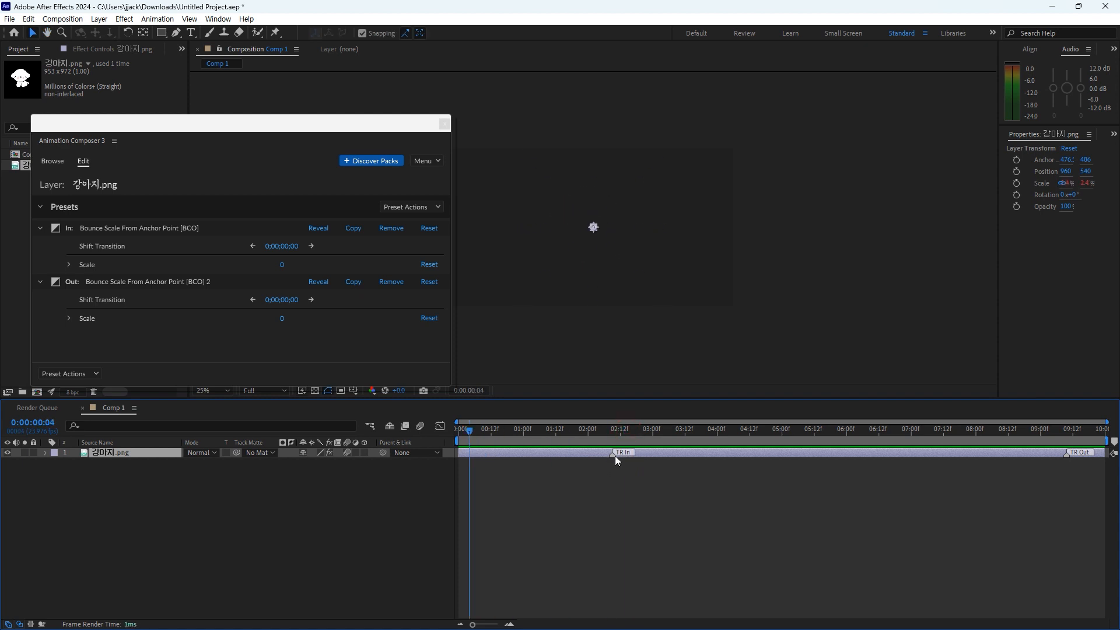
Step: Move the TR In marker back to about 1 second and the TR Out marker to about 2:09, playing Comp 1 after each change
mouse_move(611, 454)
mouse_down()
mouse_move(480, 454)
mouse_move(493, 433)
mouse_move(458, 437)
mouse_move(523, 454)
mouse_up()
key(space)
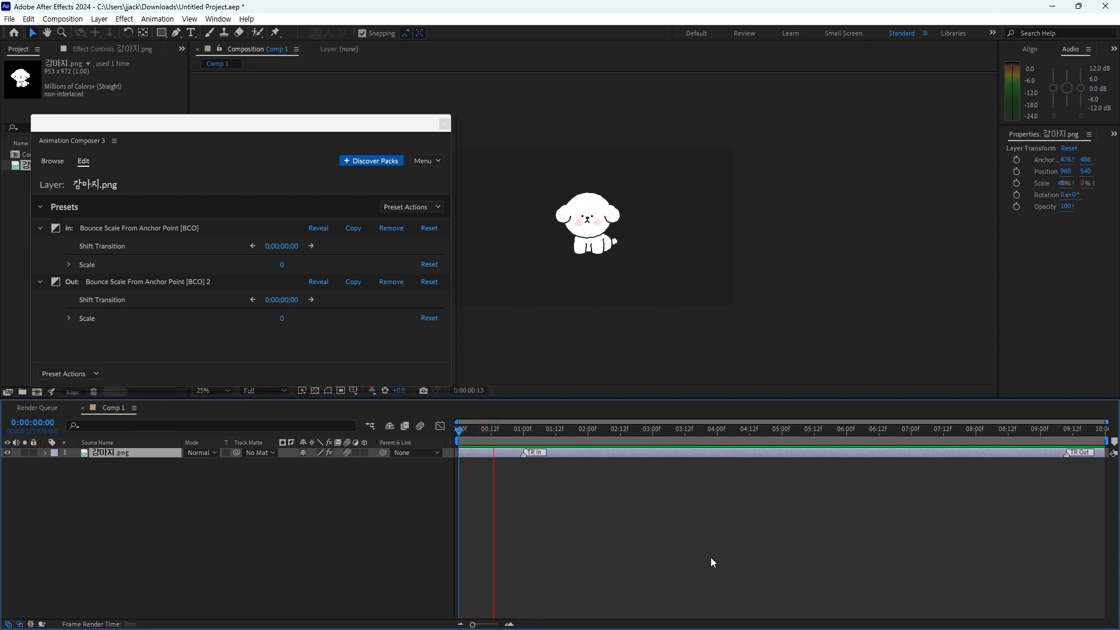
key(space)
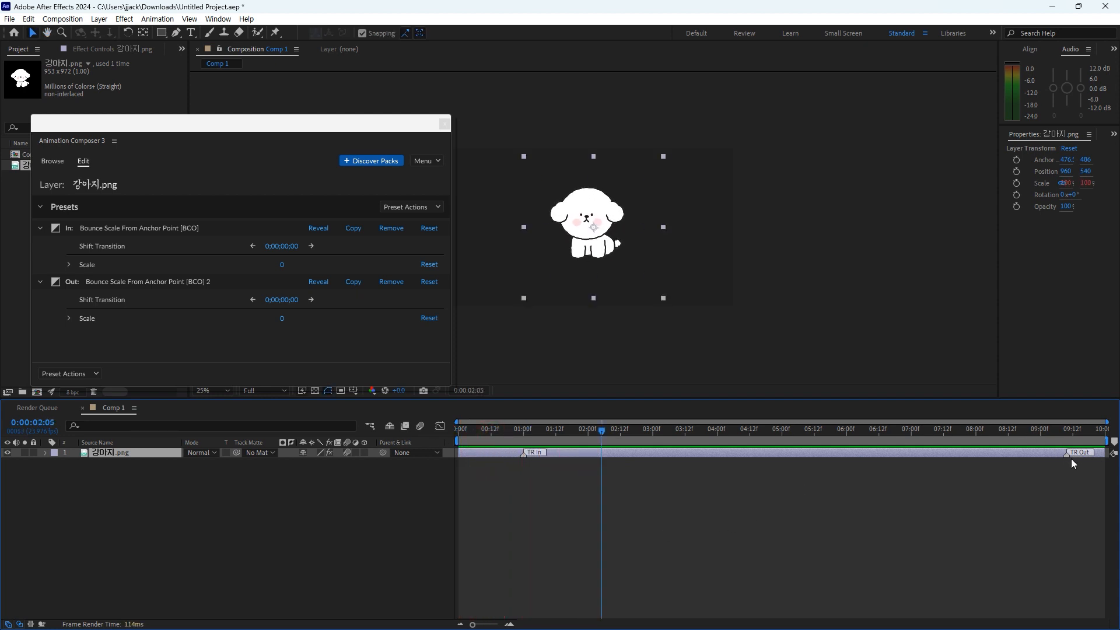
drag(1071, 454, 615, 482)
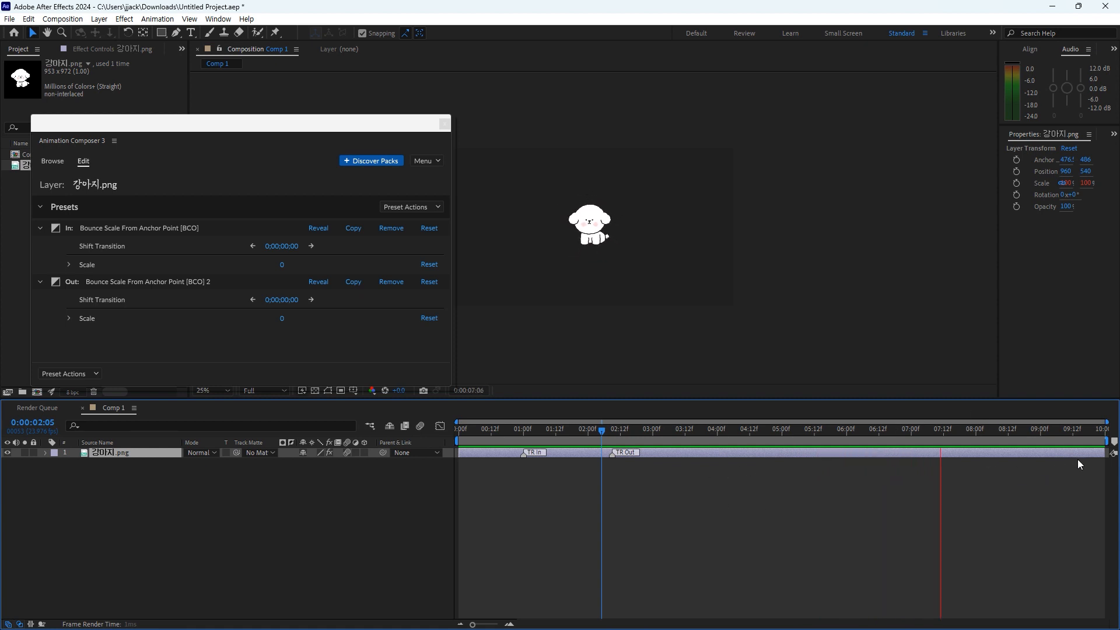
key(space)
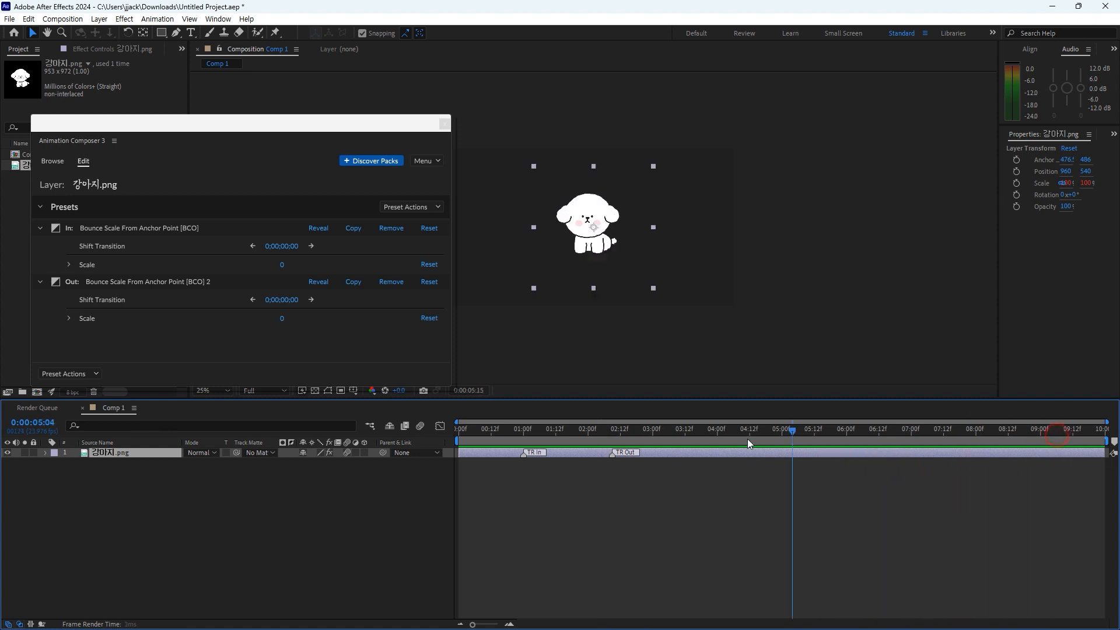
Step: Trim the end of the 강아지.png layer to about 3:09 and play the out transition from 2:02
drag(1106, 451, 677, 482)
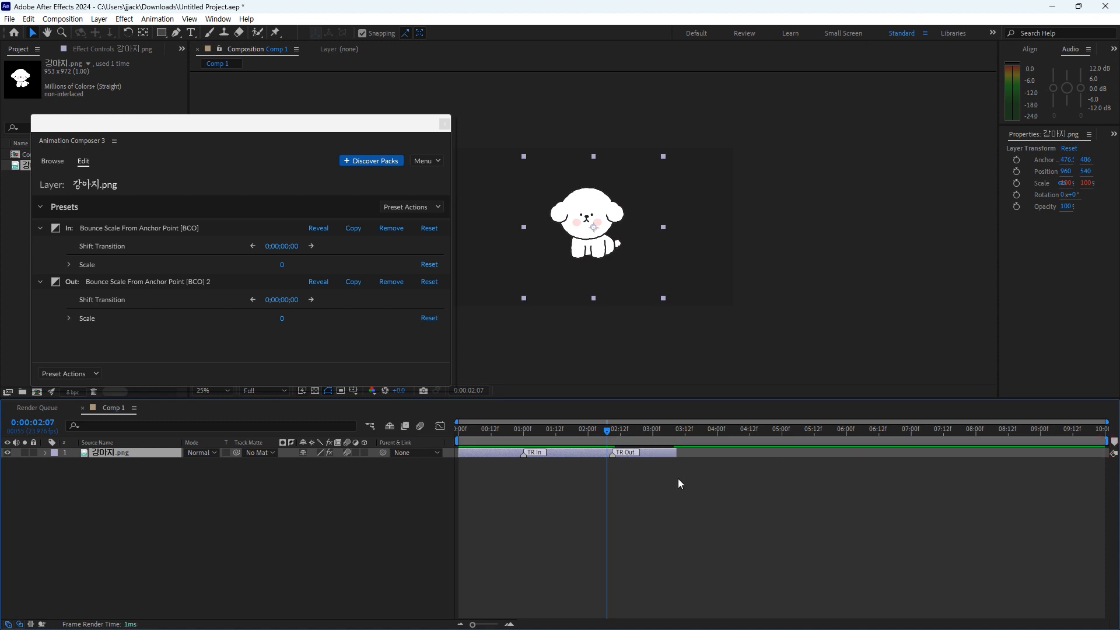
drag(612, 435, 594, 434)
key(space)
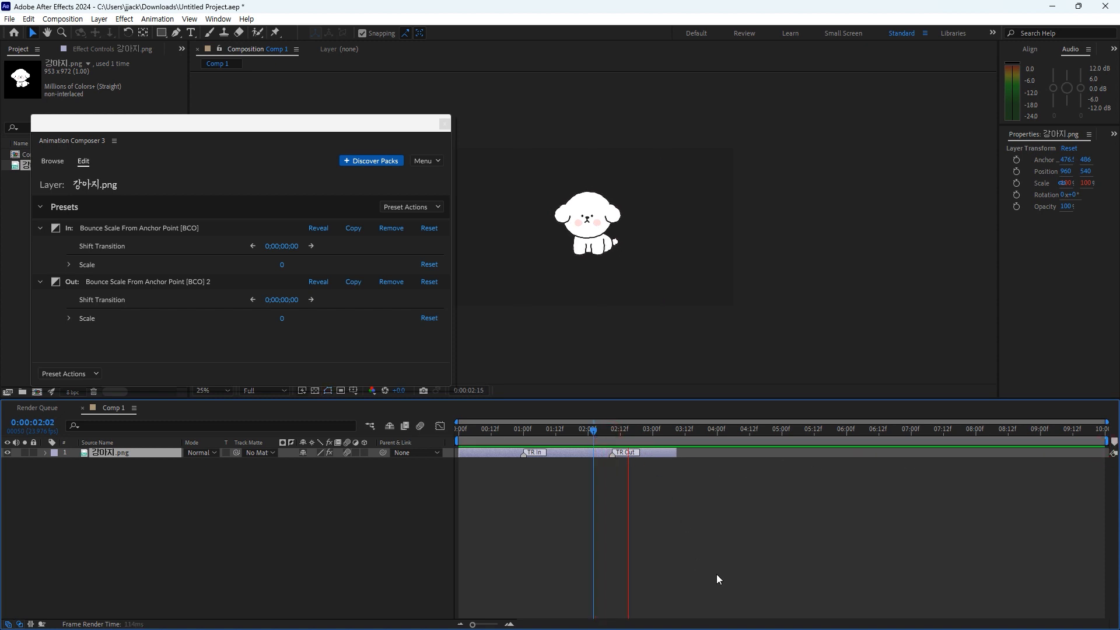
key(space)
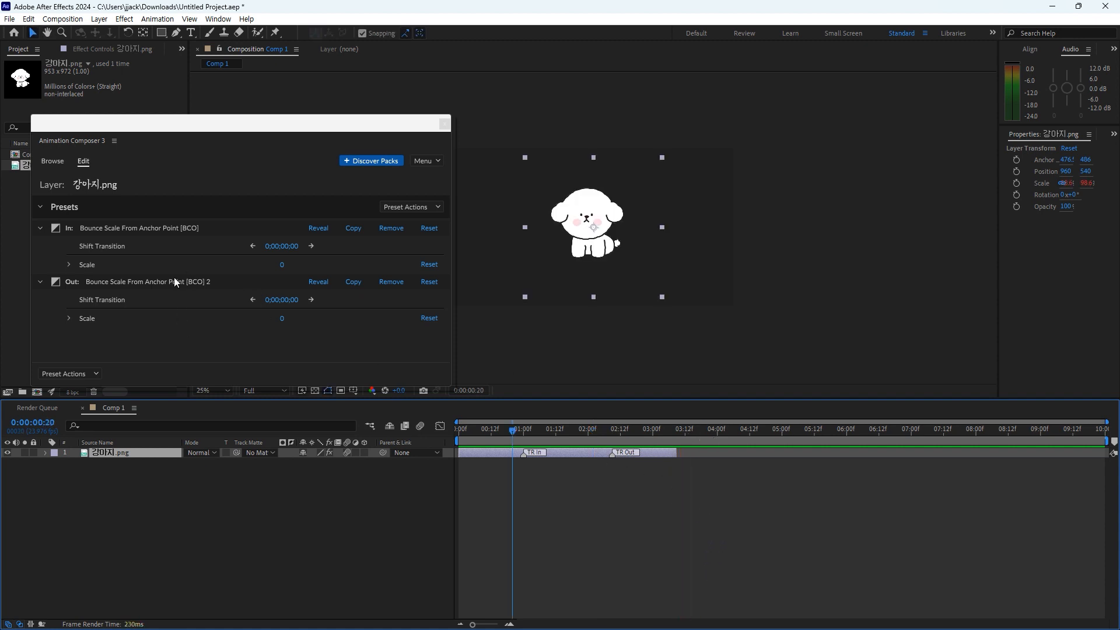
Step: Remove the Out and In Bounce Scale From Anchor Point presets from the 강아지.png layer
click(130, 281)
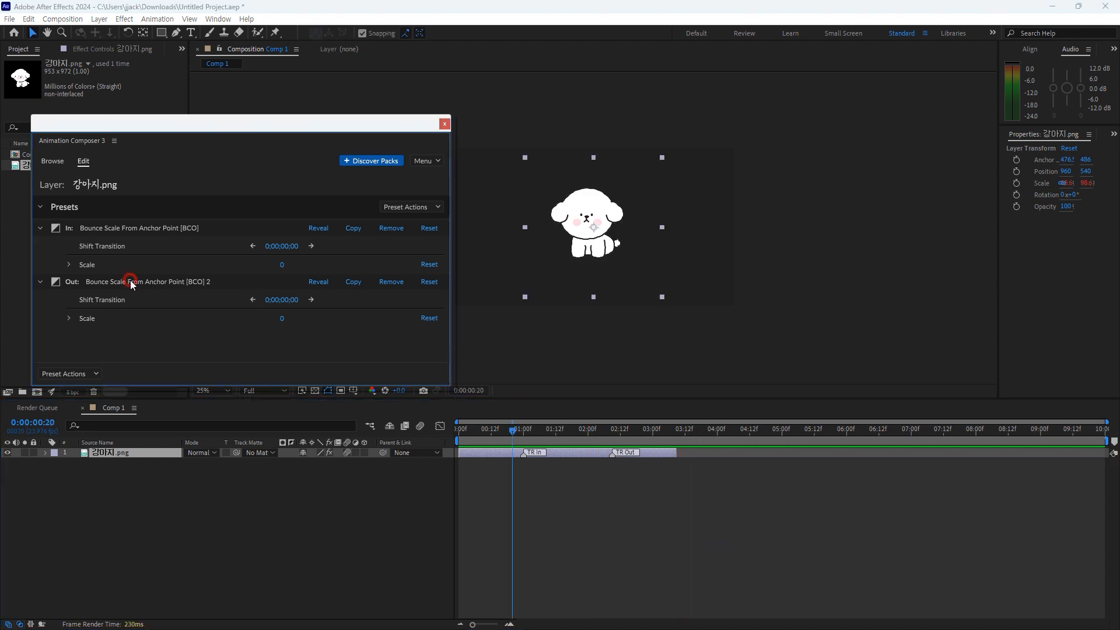
click(391, 282)
click(391, 227)
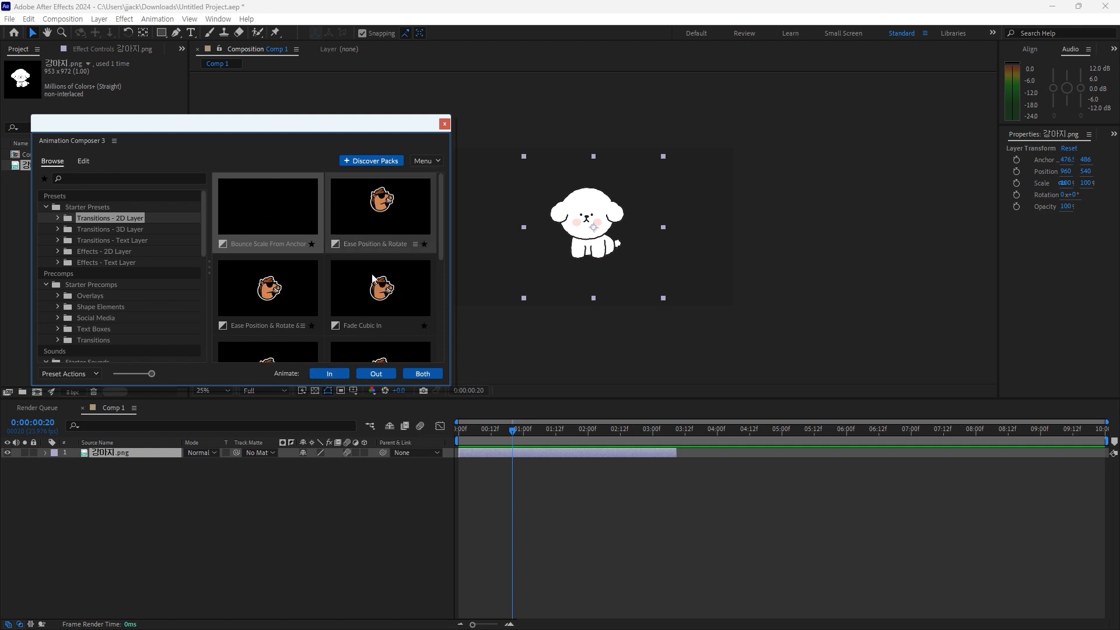
Step: Apply Bounce Scale From Anchor Point to 강아지.png as an in transition only and play Comp 1 from the start
click(330, 374)
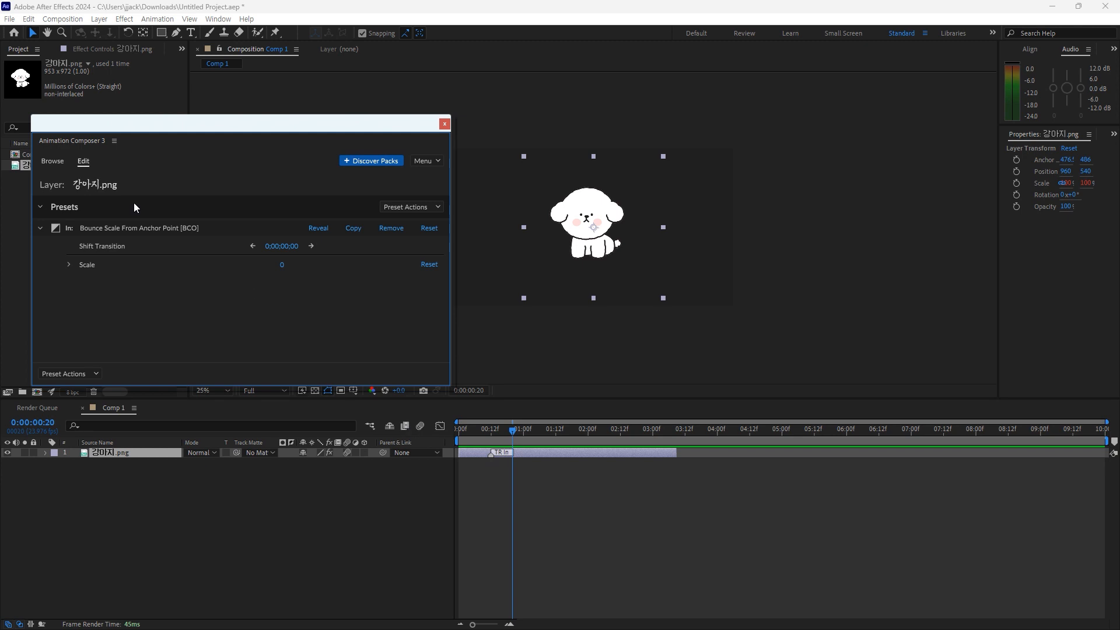
drag(509, 431, 450, 437)
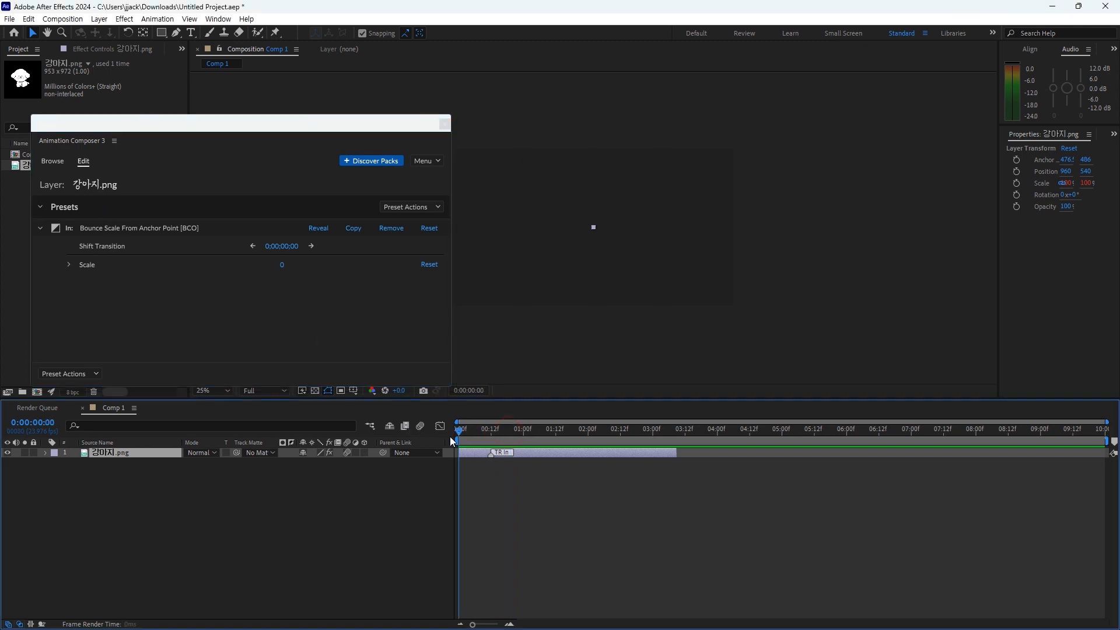
key(space)
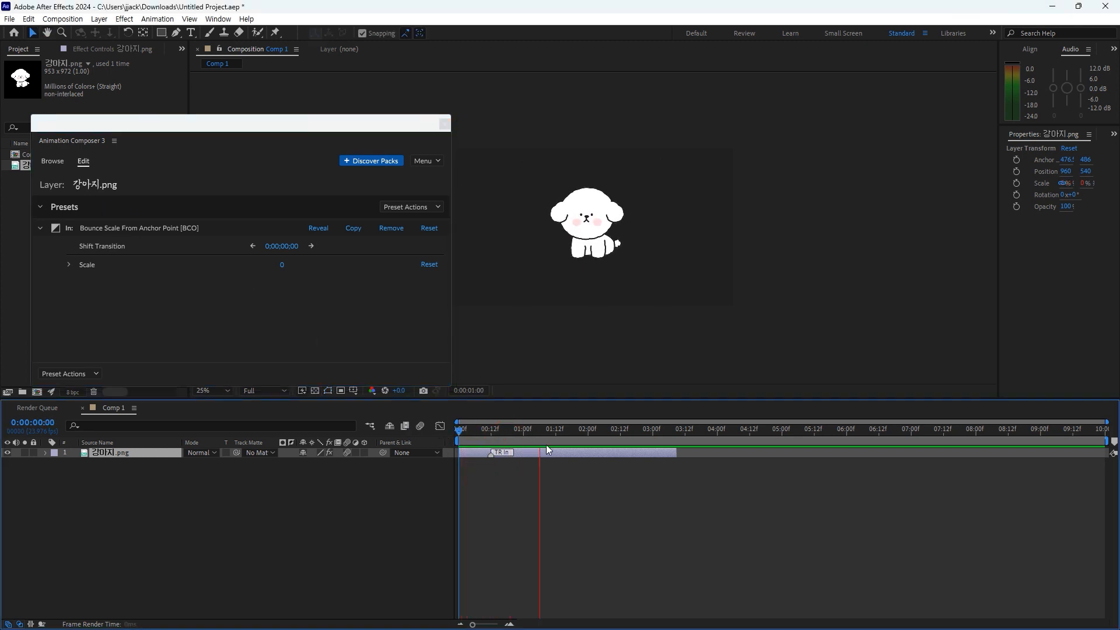
Step: Apply Bounce Scale From Anchor Point to 강아지.png as an out transition only and play the last part of the layer
click(52, 161)
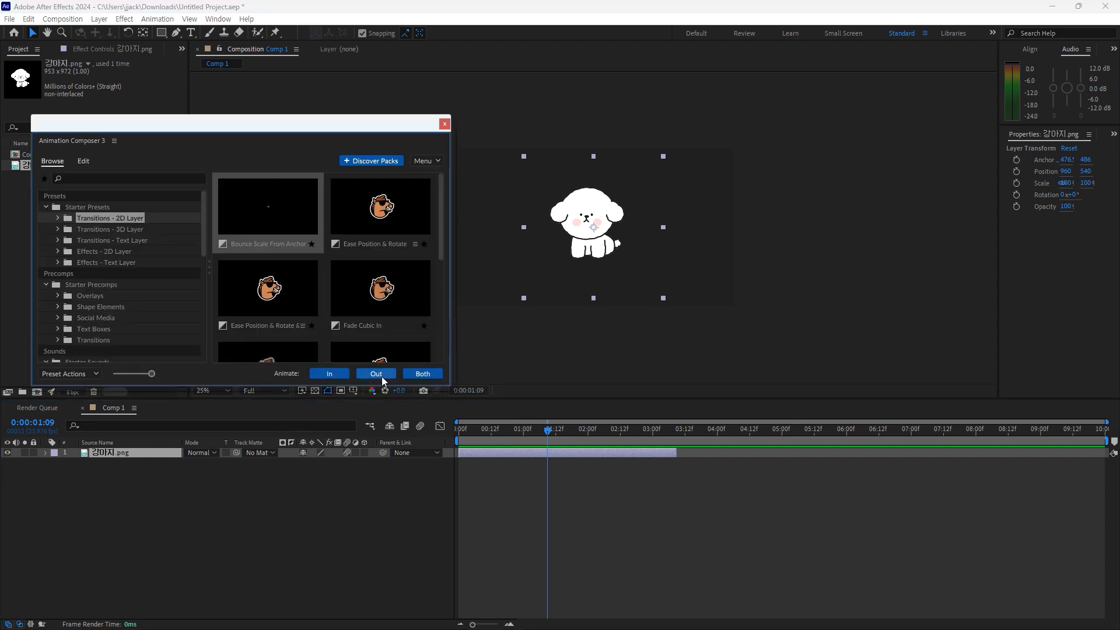
click(383, 374)
click(613, 442)
key(space)
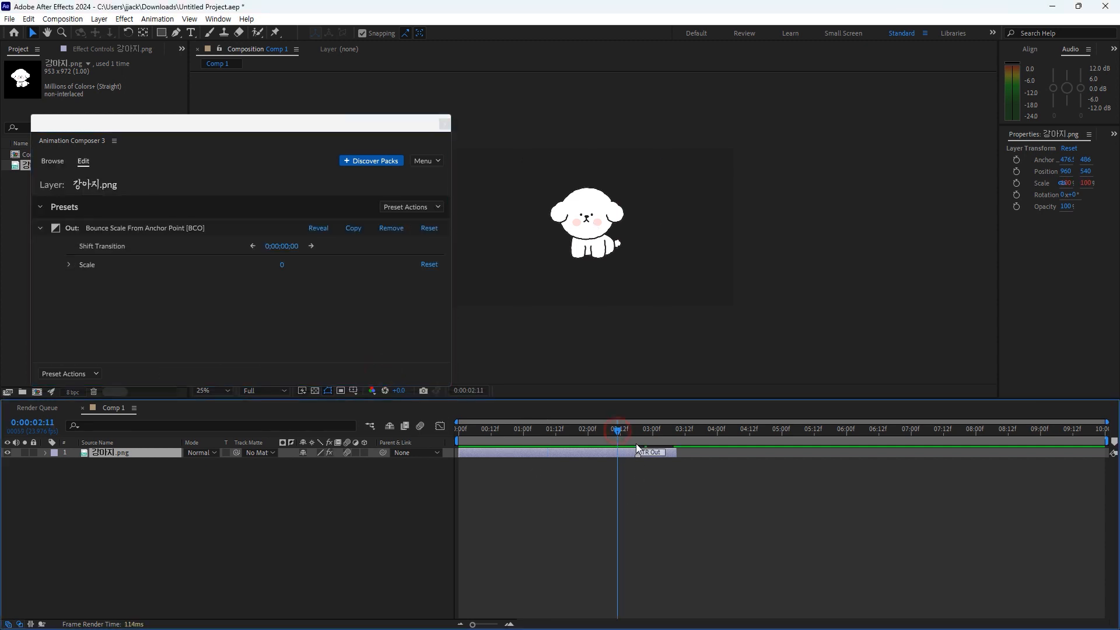
click(596, 432)
Step: Apply the Transitions - 3D Layer preset Bounce Rotate Around Anchor Point to 강아지.png, agreeing to convert the layer to 3D
click(52, 161)
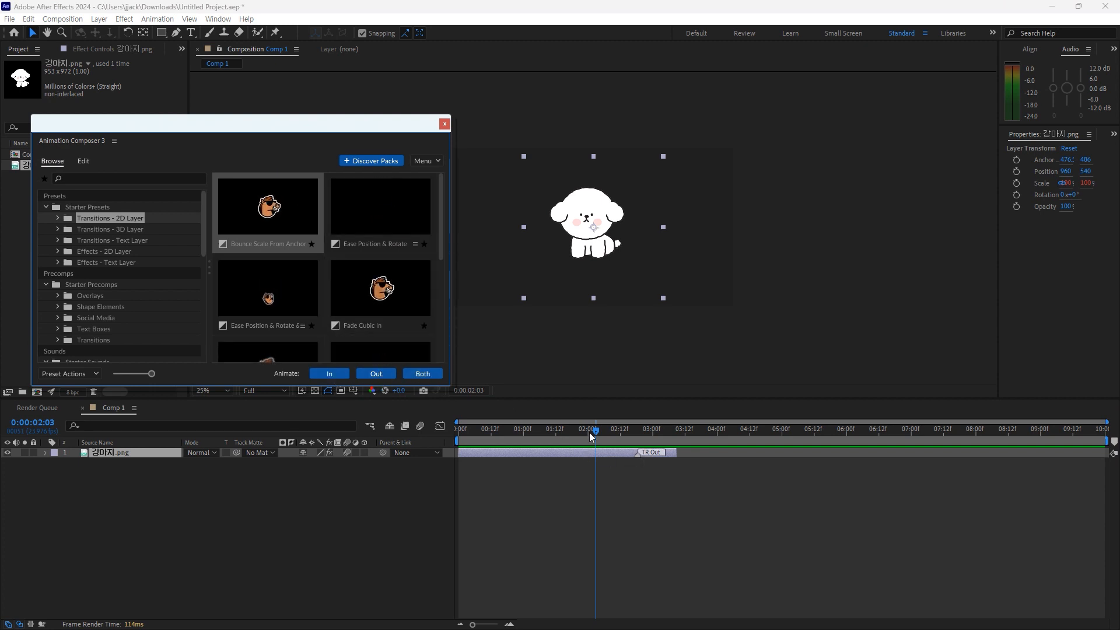
click(135, 229)
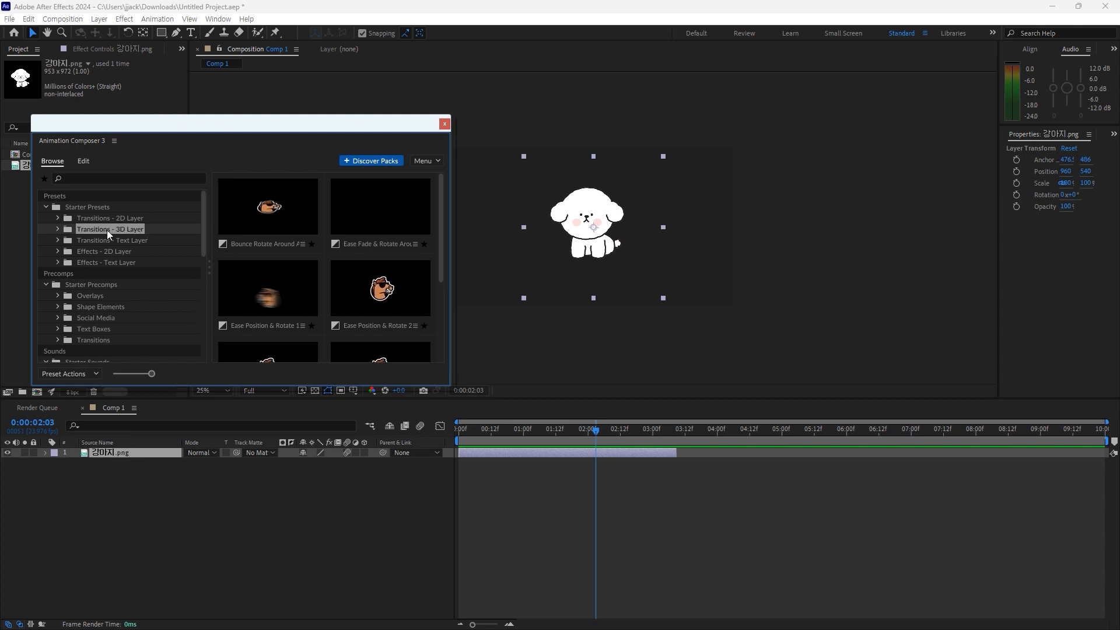
double_click(266, 209)
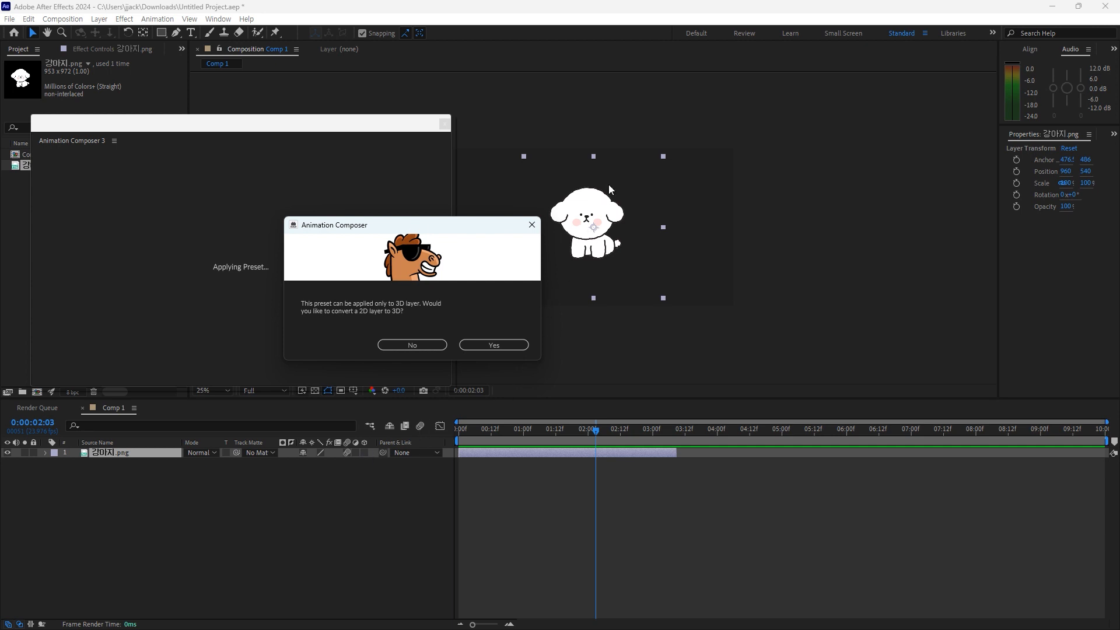
click(499, 344)
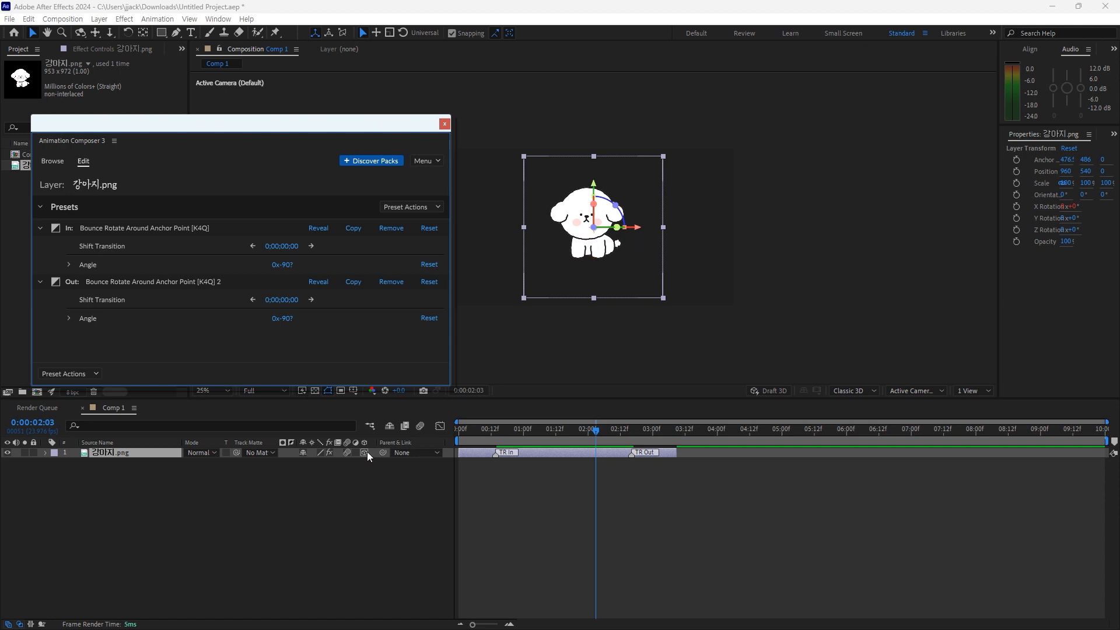
Step: Play Comp 1 from the opening frames through the layer's end to check the rotating in and out transitions
drag(593, 433, 461, 439)
key(space)
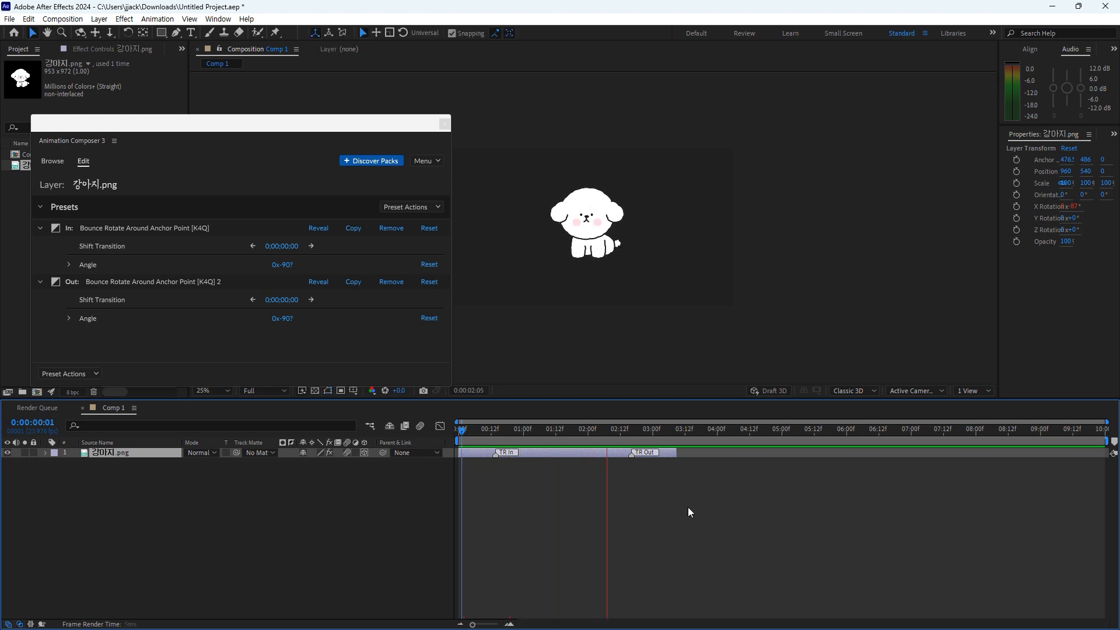
key(space)
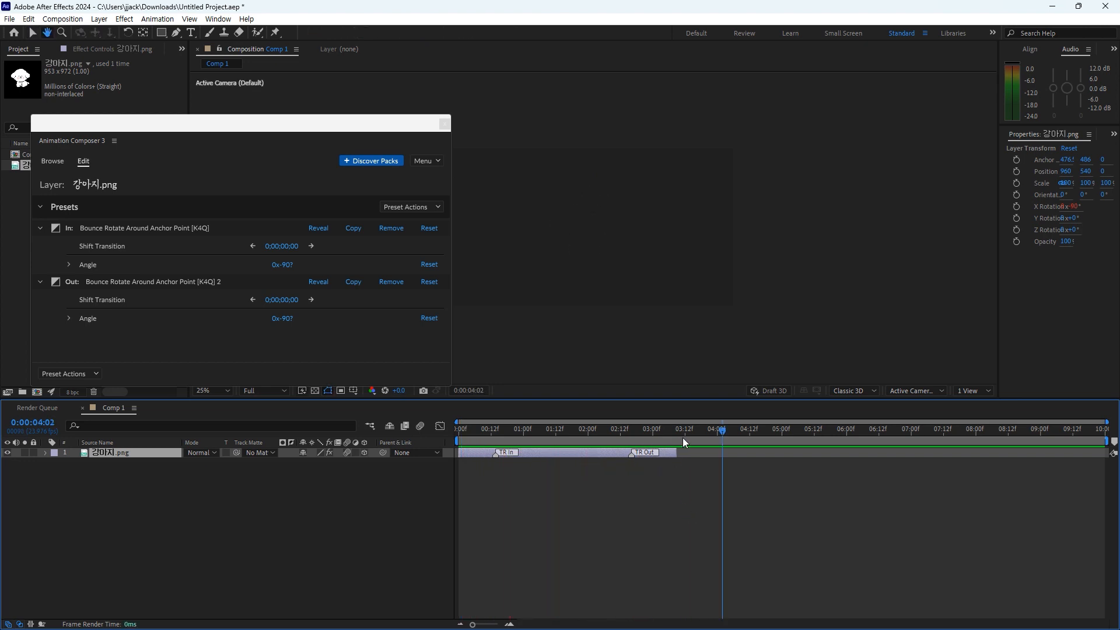
key(Home)
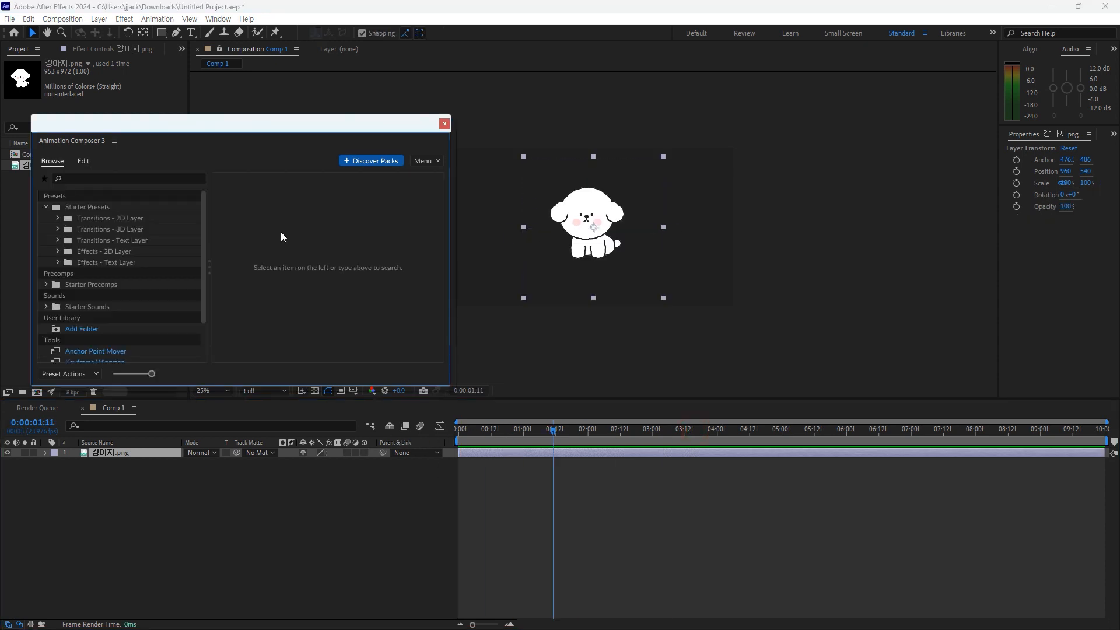
Step: Browse the 2D and text transition presets and apply the Effects - 2D Layer preset Cosine Absolute Y Sine X Position & Rotation to 강아지.png
click(132, 220)
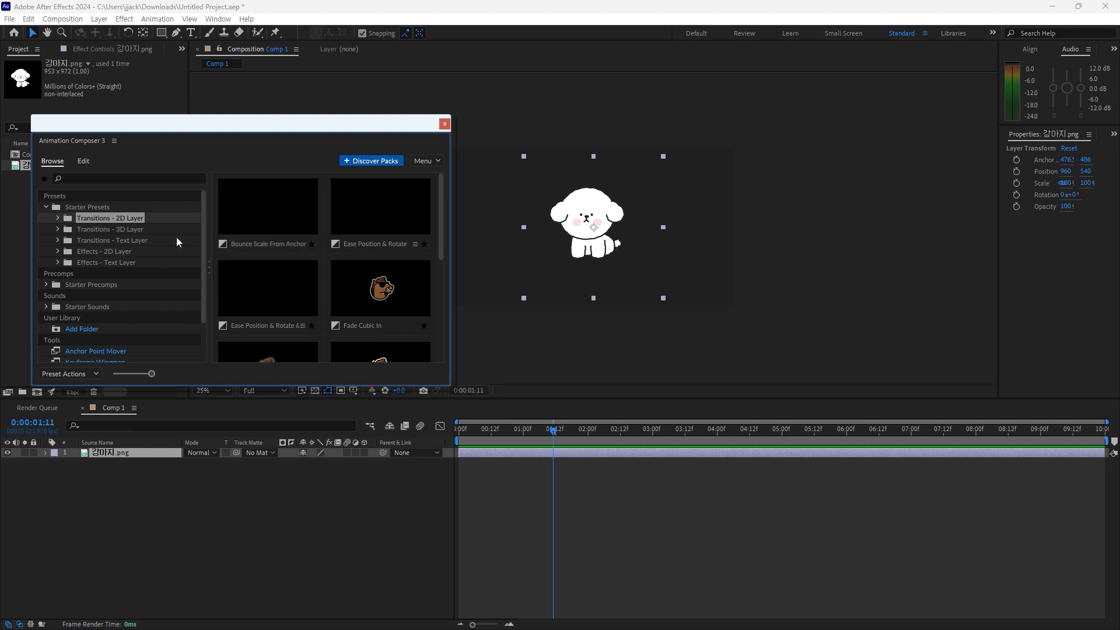
click(139, 241)
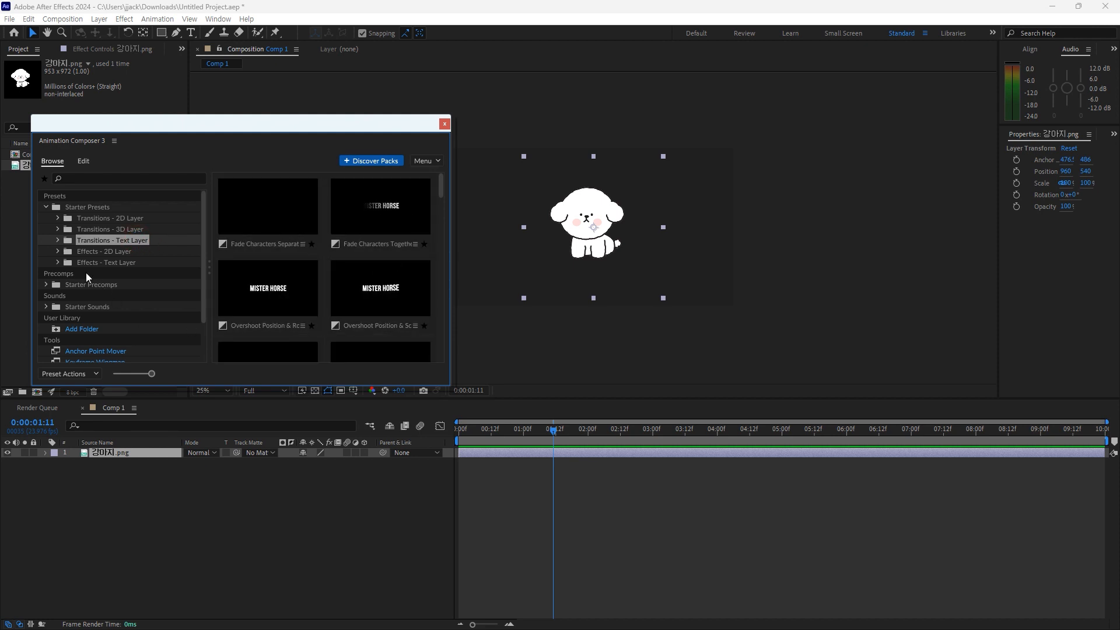
click(94, 252)
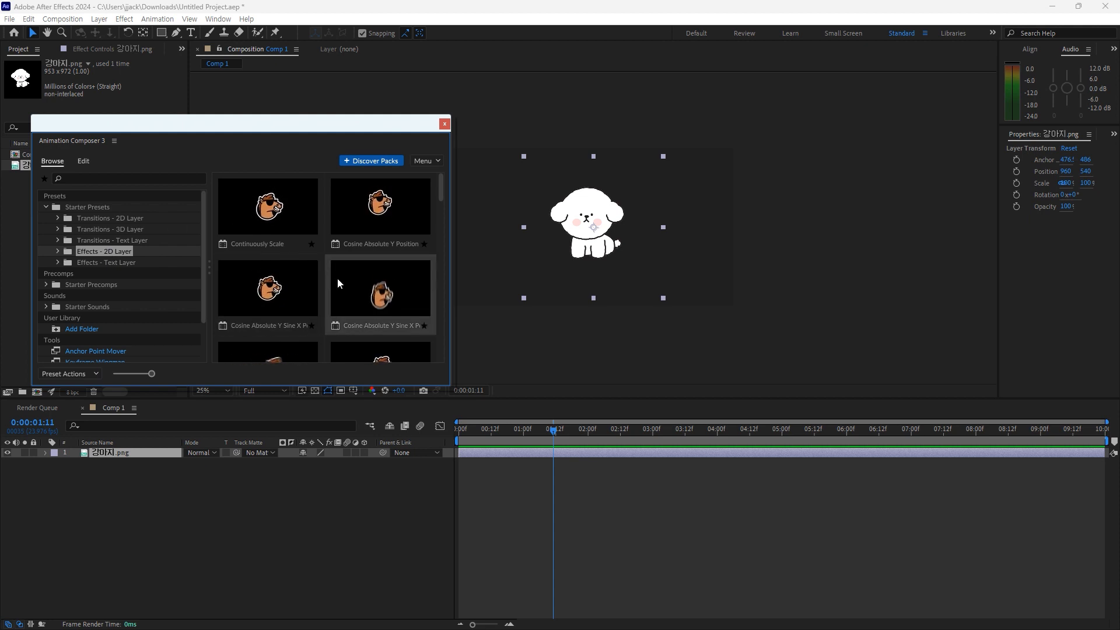
scroll(377, 279, down, 1)
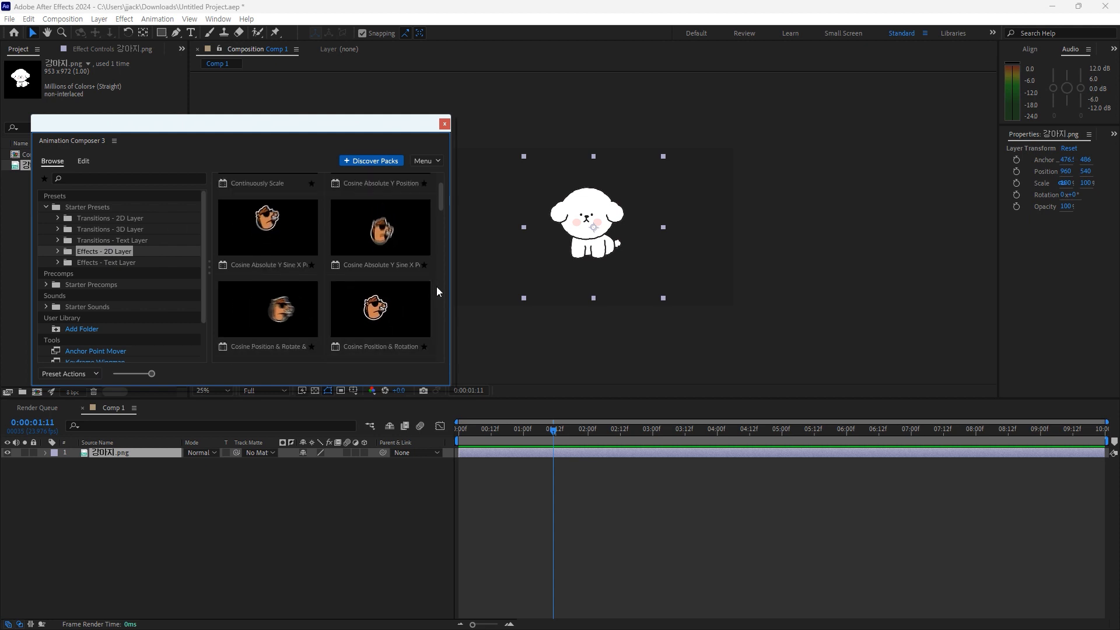
scroll(362, 339, up, 1)
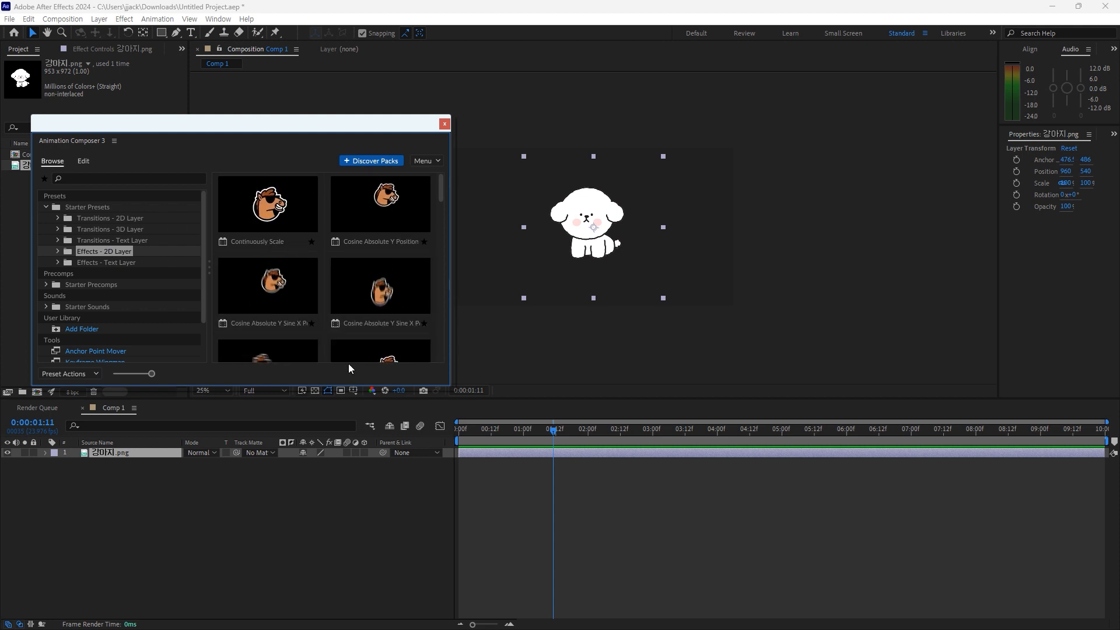
click(273, 296)
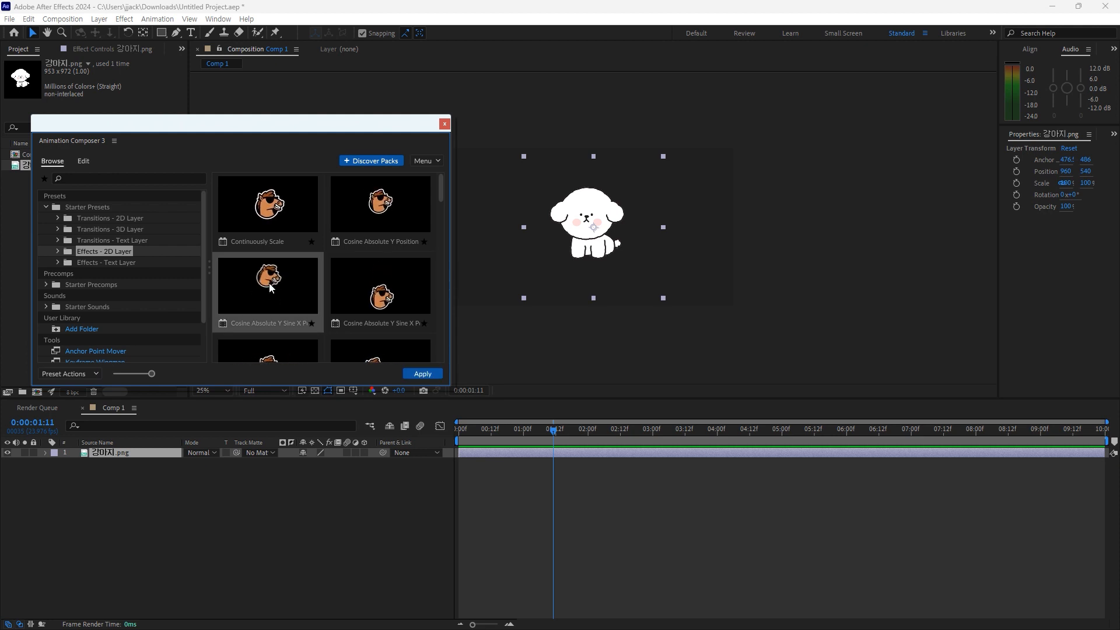
double_click(273, 295)
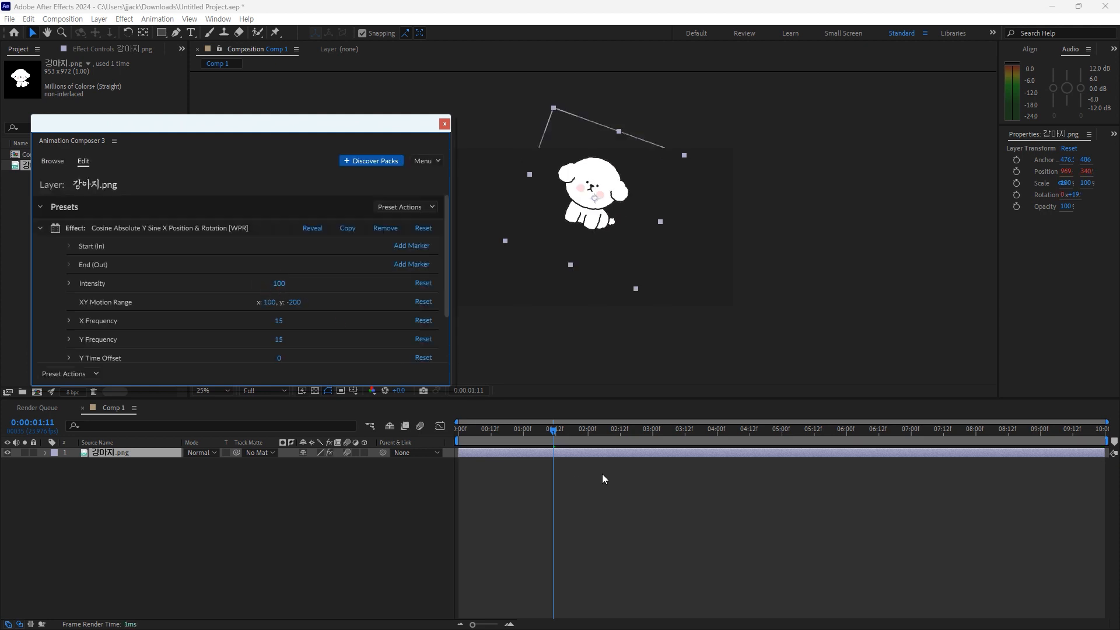
Step: Play Comp 1 from the start to check the Cosine Absolute Y Sine X motion and return to the opening frames
drag(554, 435, 458, 437)
key(space)
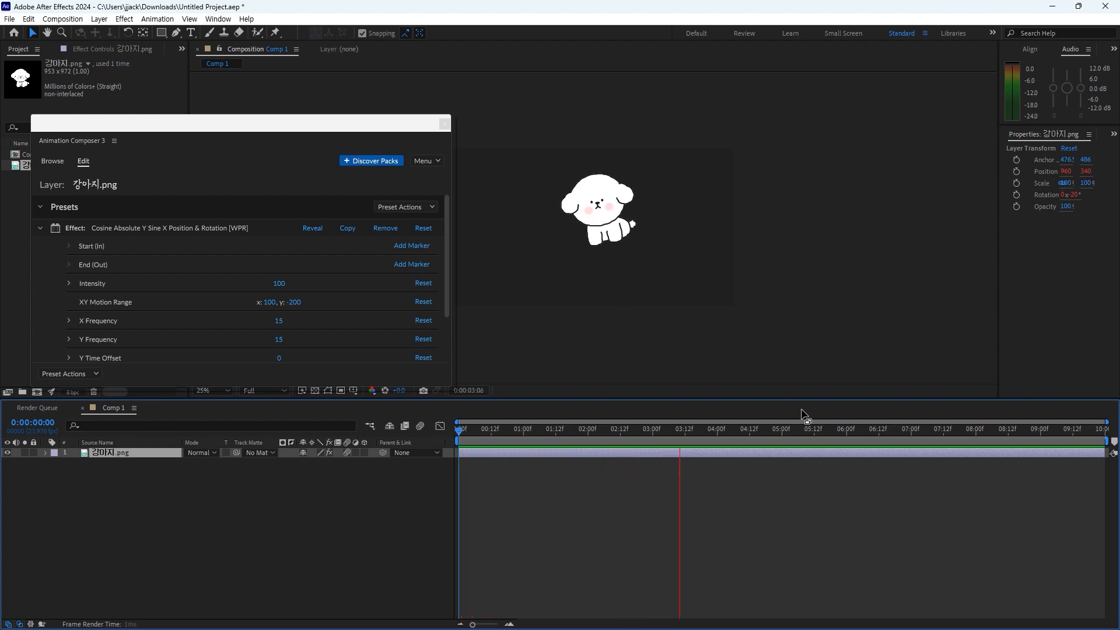
click(467, 430)
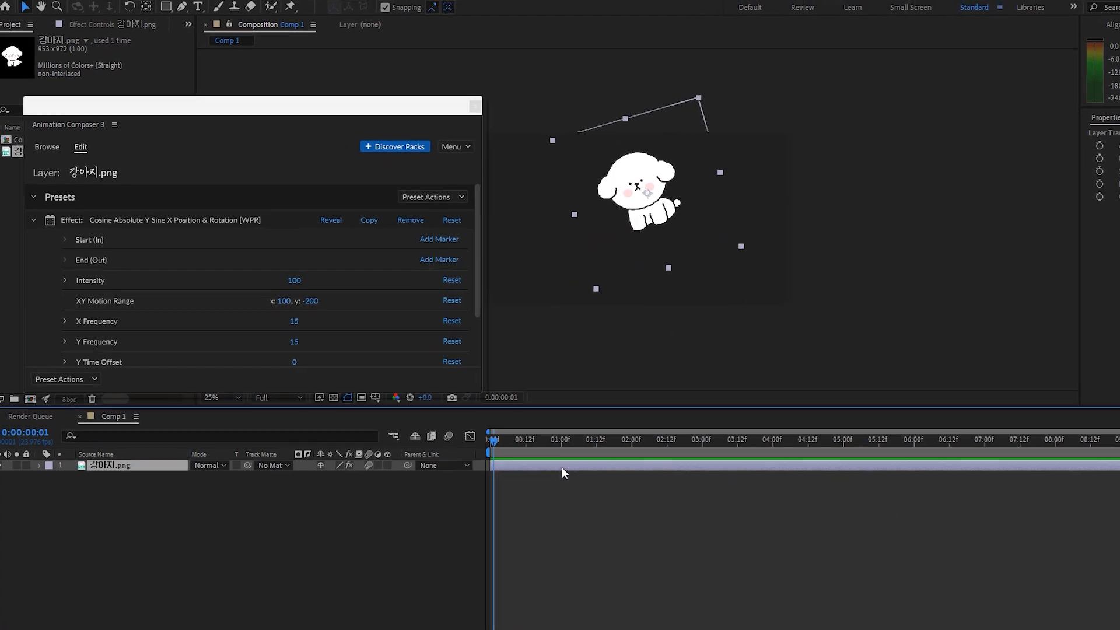
Step: Set the Cosine Absolute Y Sine X effect's Intensity to 30 and play Comp 1 from the start
key(space)
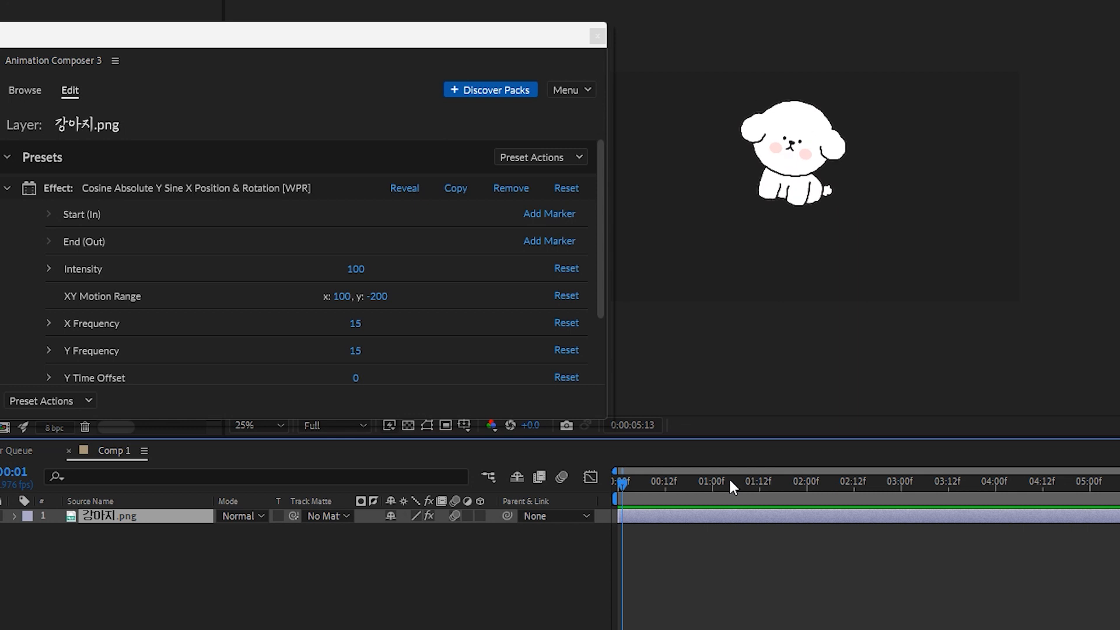
drag(729, 480, 641, 480)
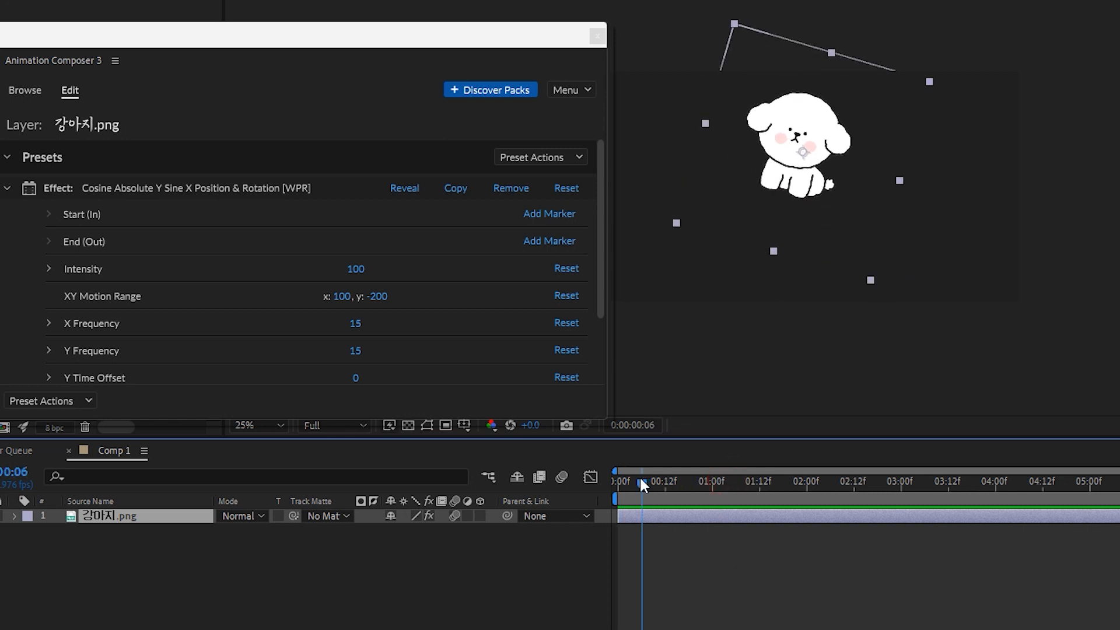
click(357, 269)
text(30)
key(Return)
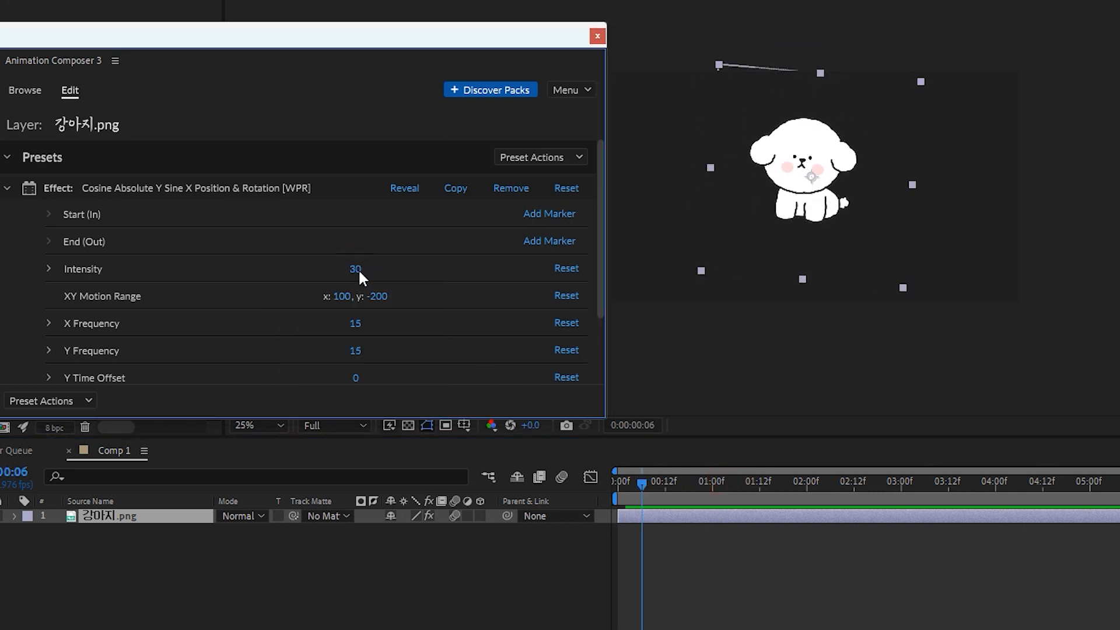
drag(652, 481, 573, 480)
key(space)
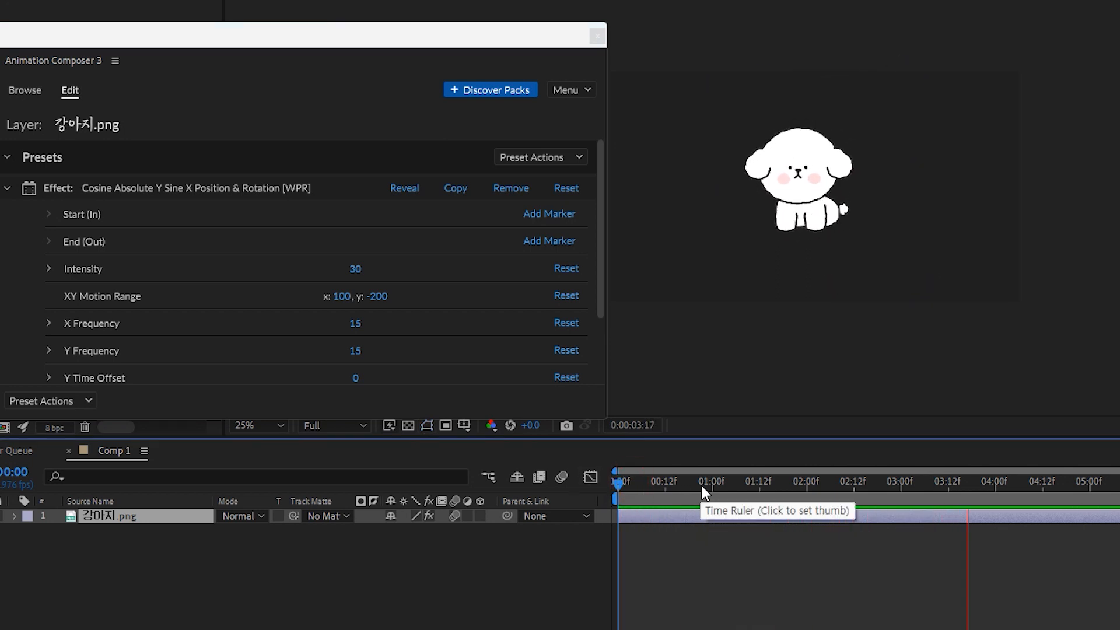
Step: Set the effect's Intensity to 15 and replay Comp 1 from the start to check the motion
click(354, 269)
text(15)
key(Return)
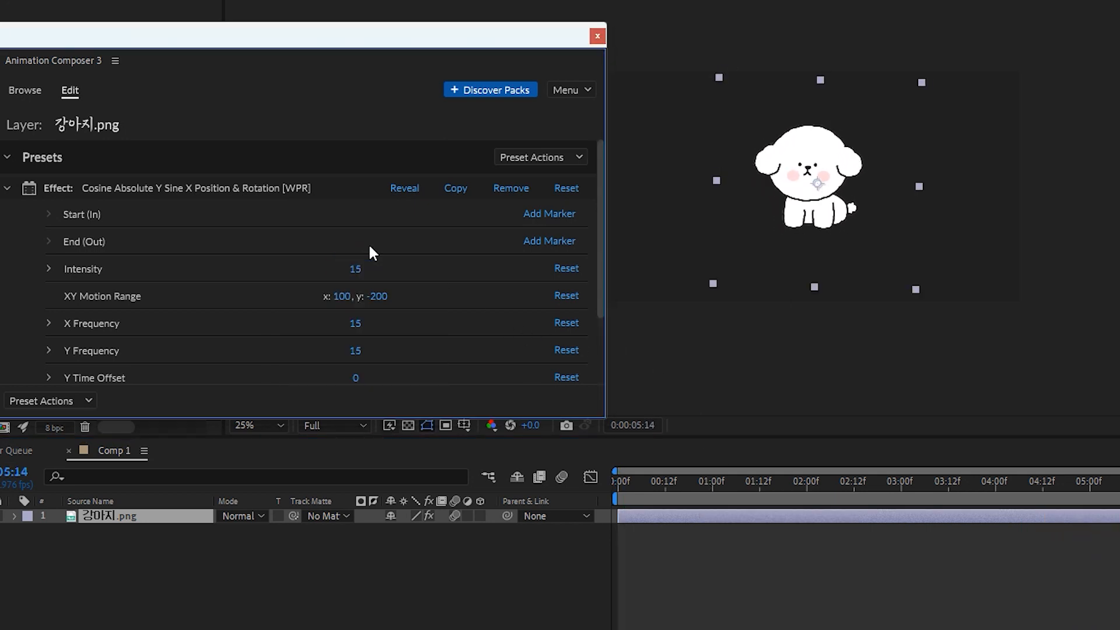
drag(646, 482, 582, 508)
key(space)
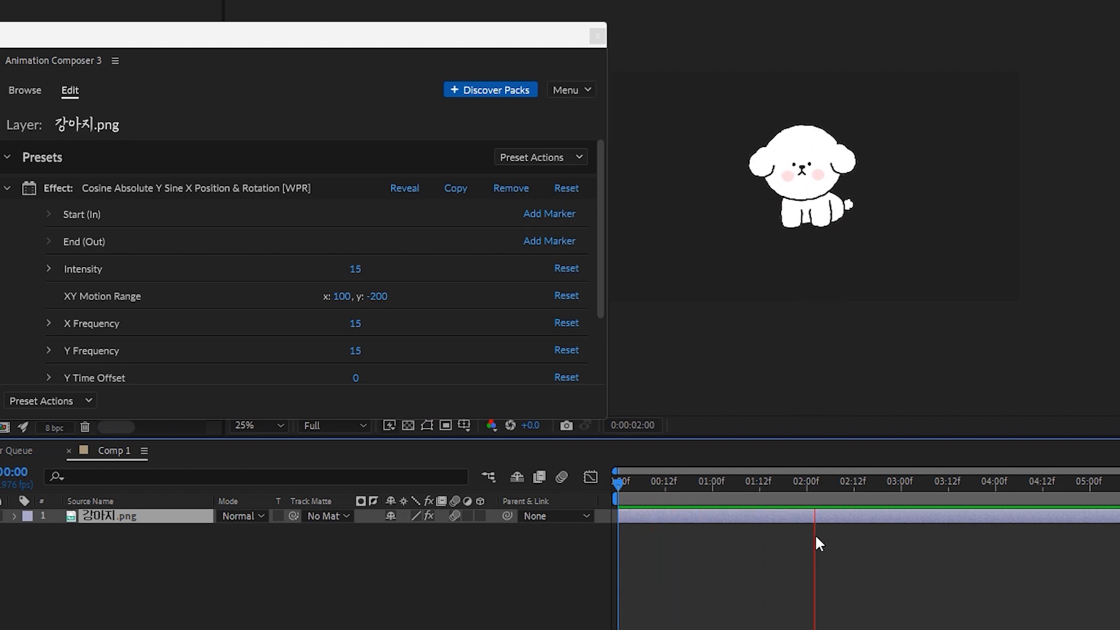
drag(819, 488, 611, 512)
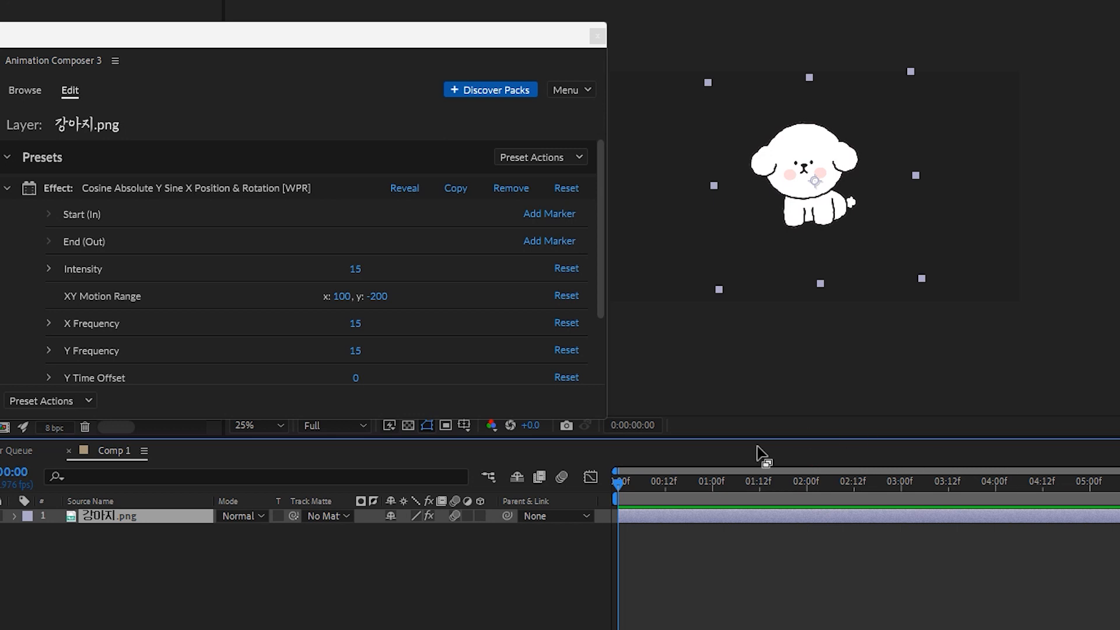
key(space)
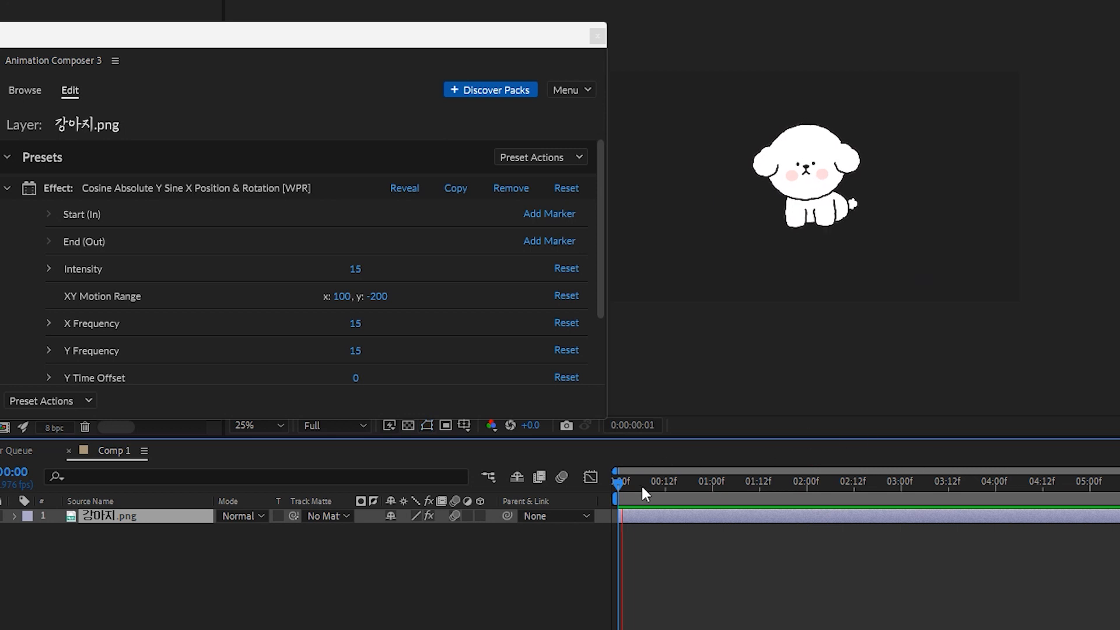
Step: Add the effect's Start (In) marker at 0:00:01:00 and play Comp 1 from the first frame
click(751, 485)
drag(750, 489, 712, 517)
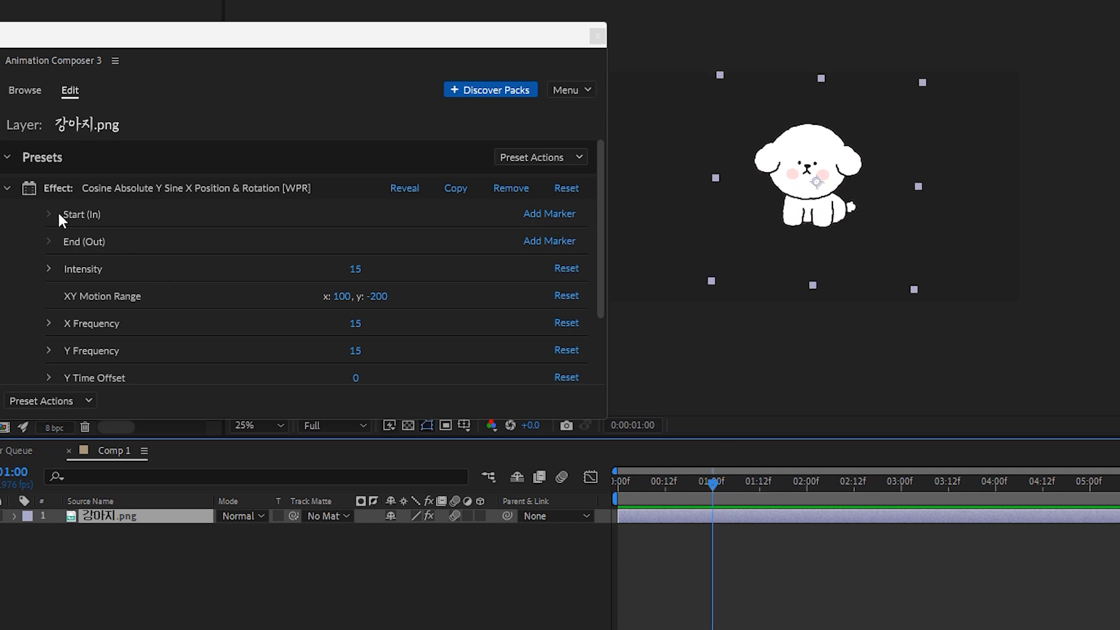
click(562, 213)
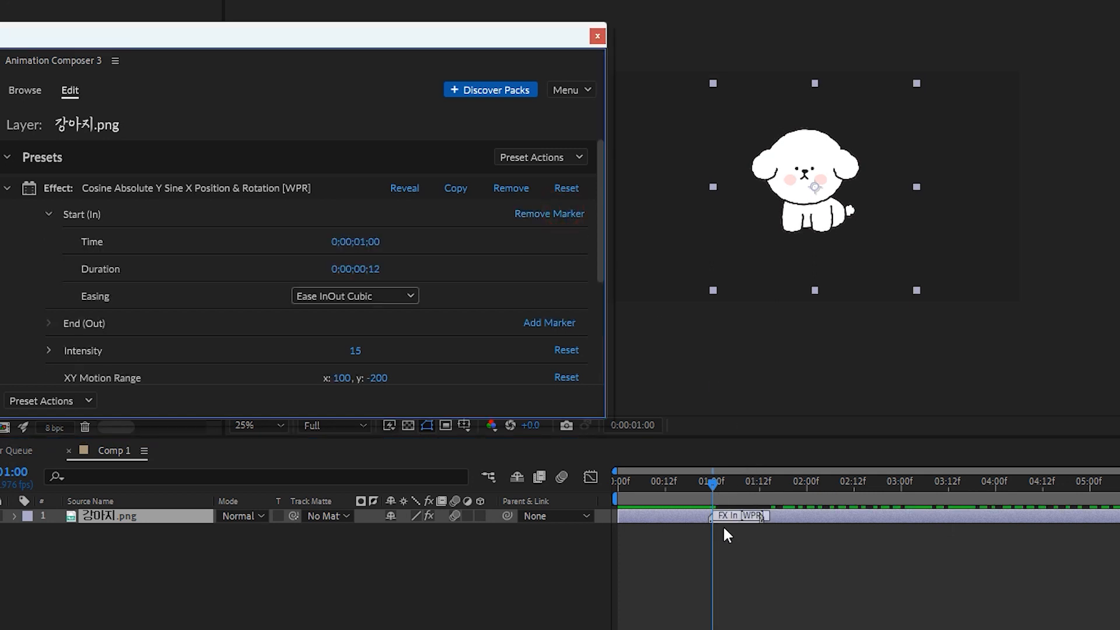
drag(708, 483, 604, 491)
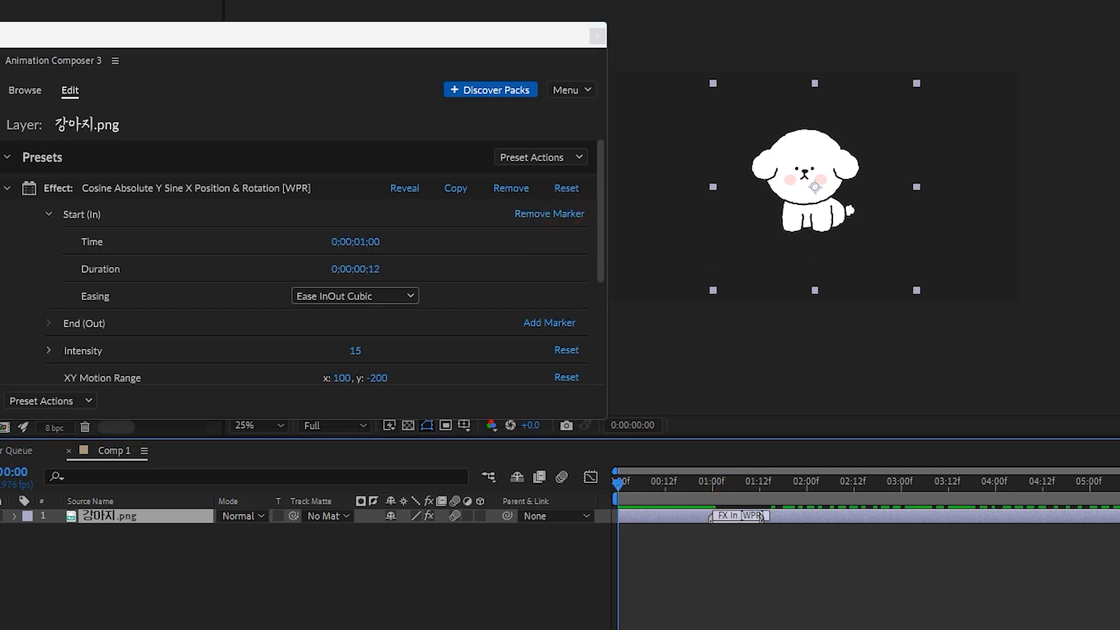
key(space)
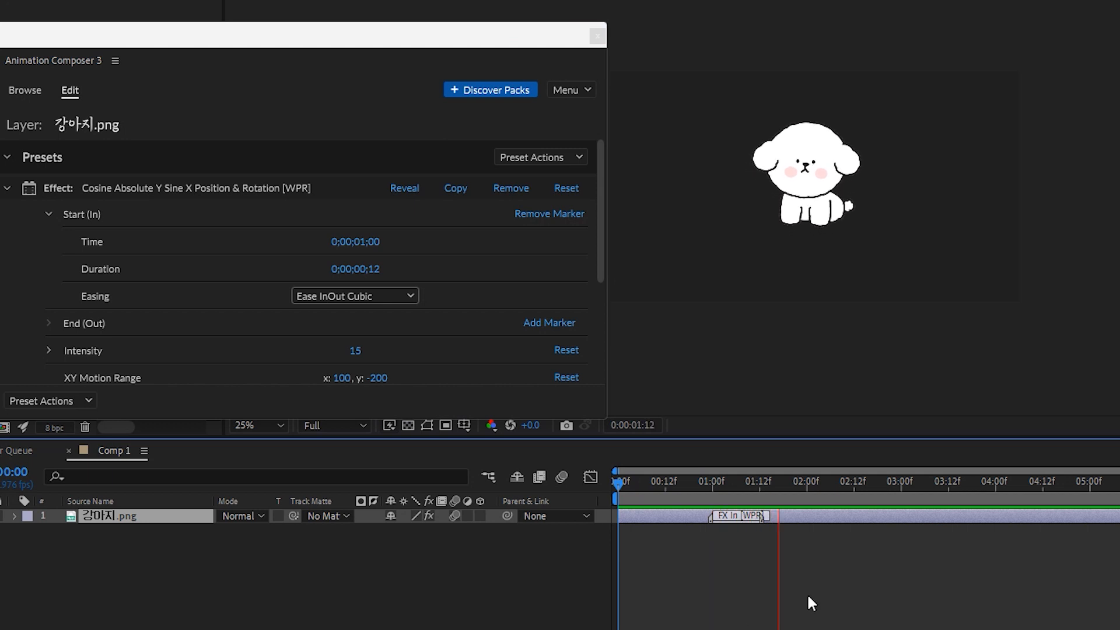
Step: Add the effect's End (Out) marker at 0:00:04:00 and play Comp 1 to check the motion between both markers
click(995, 494)
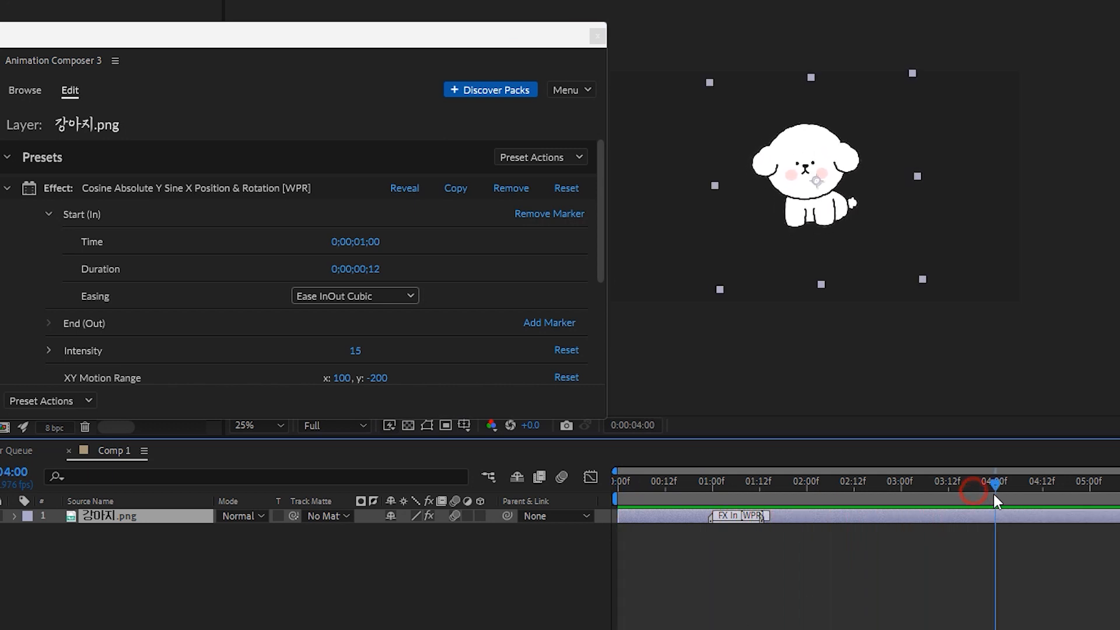
drag(996, 496, 995, 496)
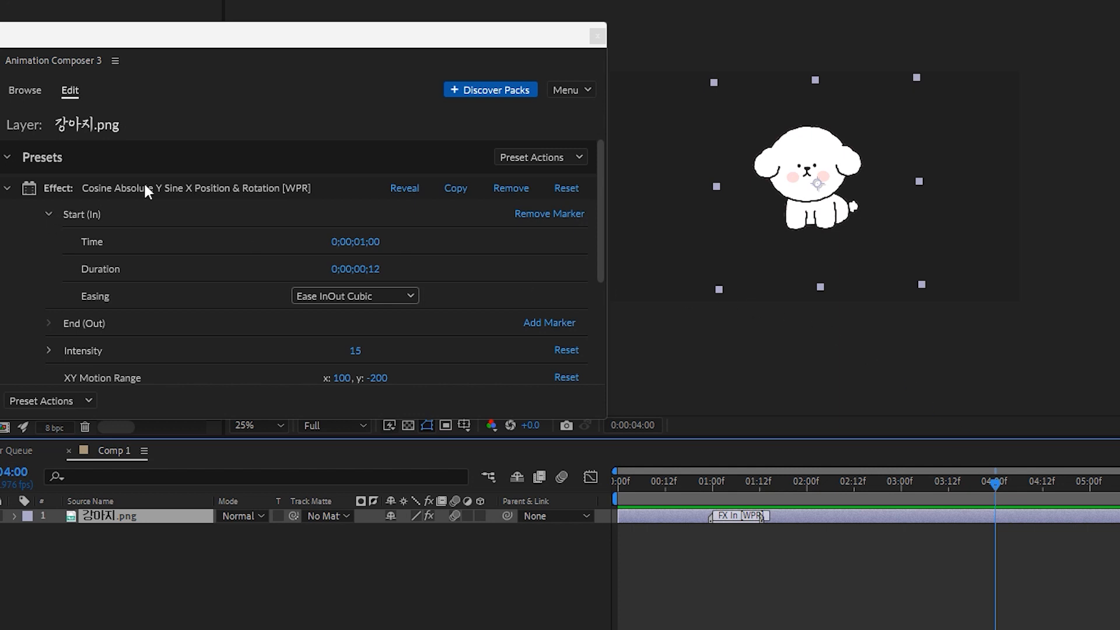
scroll(119, 288, down, 1)
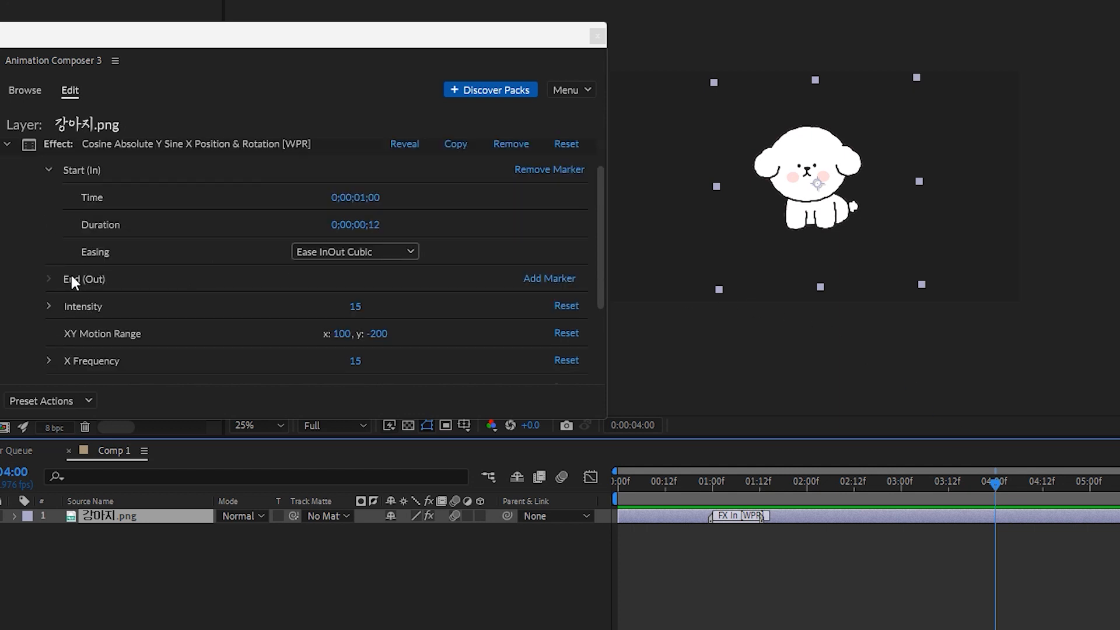
click(568, 278)
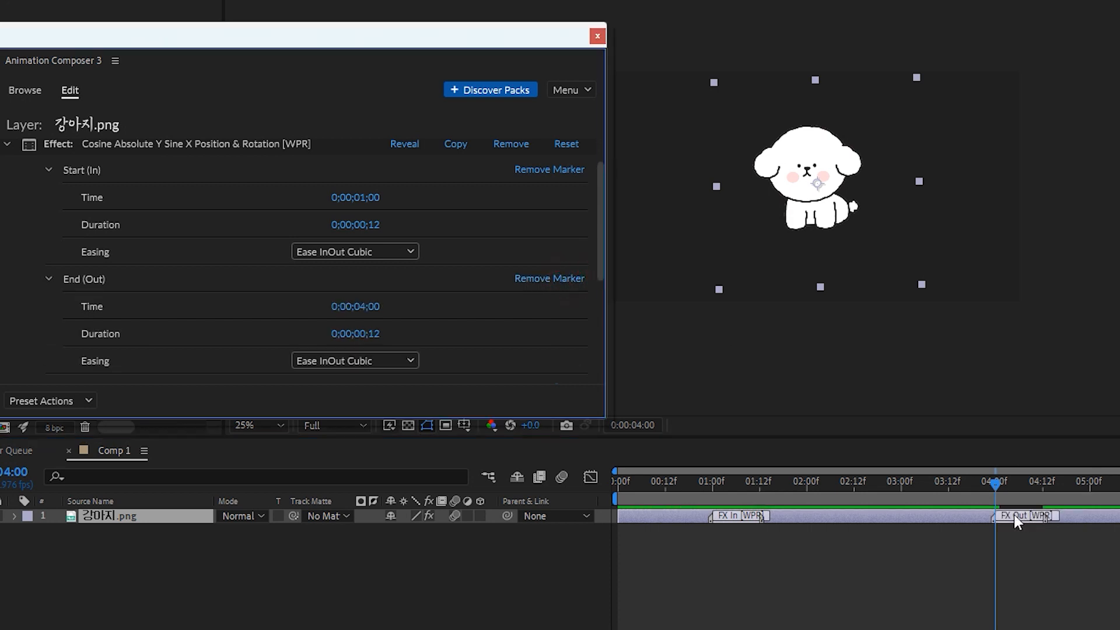
drag(996, 481, 811, 482)
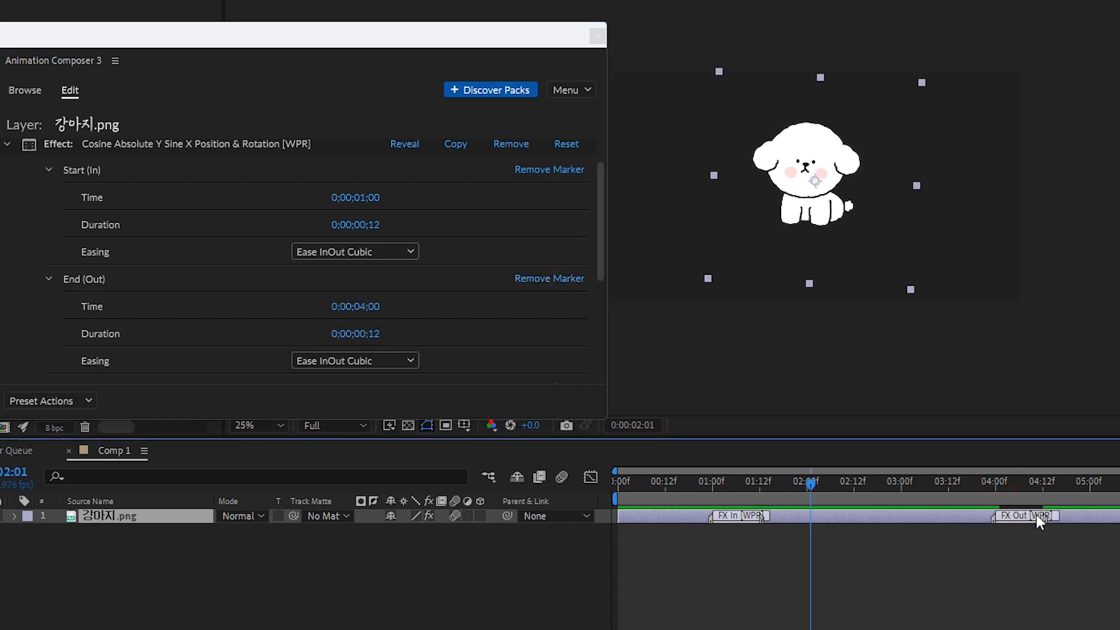
key(space)
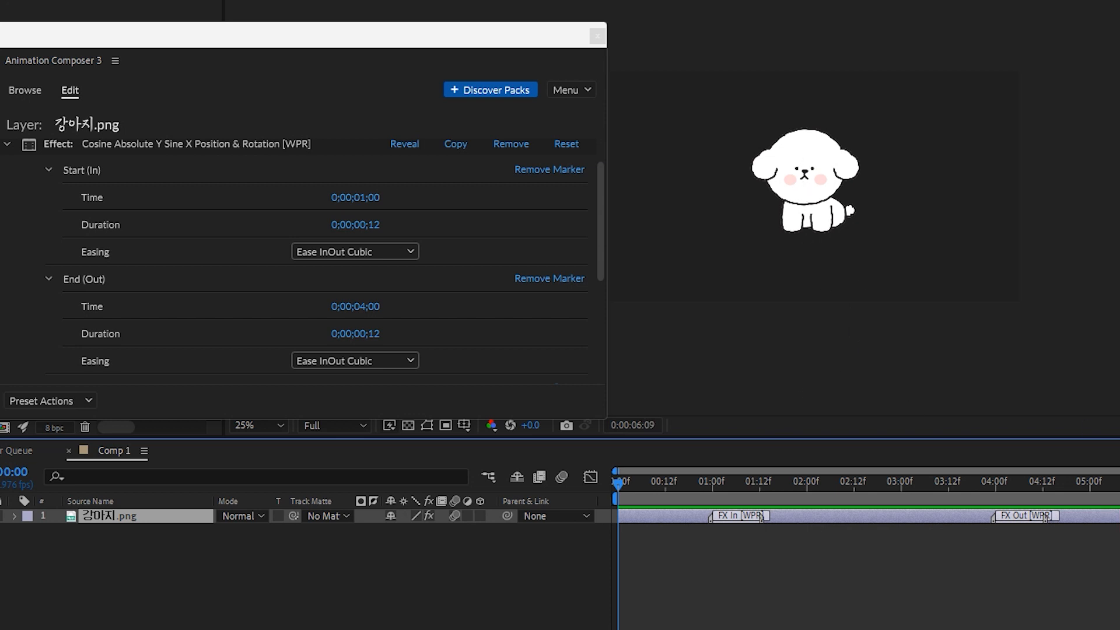
key(space)
Step: Preview the motion around the Start (In) marker and set the XY Motion Range's y value to -150
scroll(447, 263, down, 2)
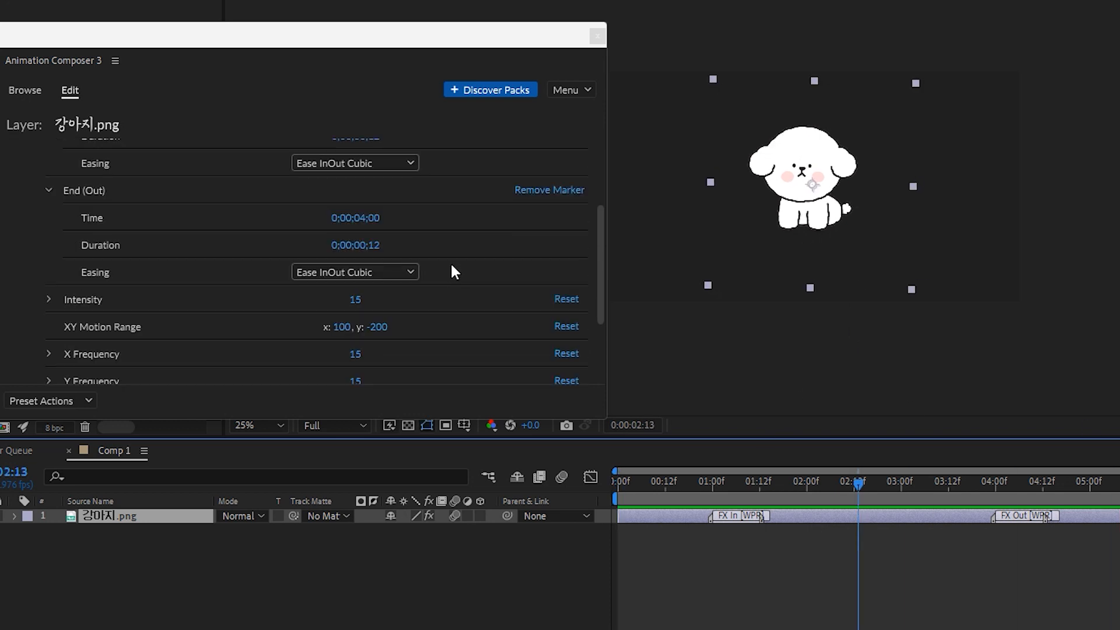
scroll(450, 261, down, 1)
scroll(475, 292, down, 1)
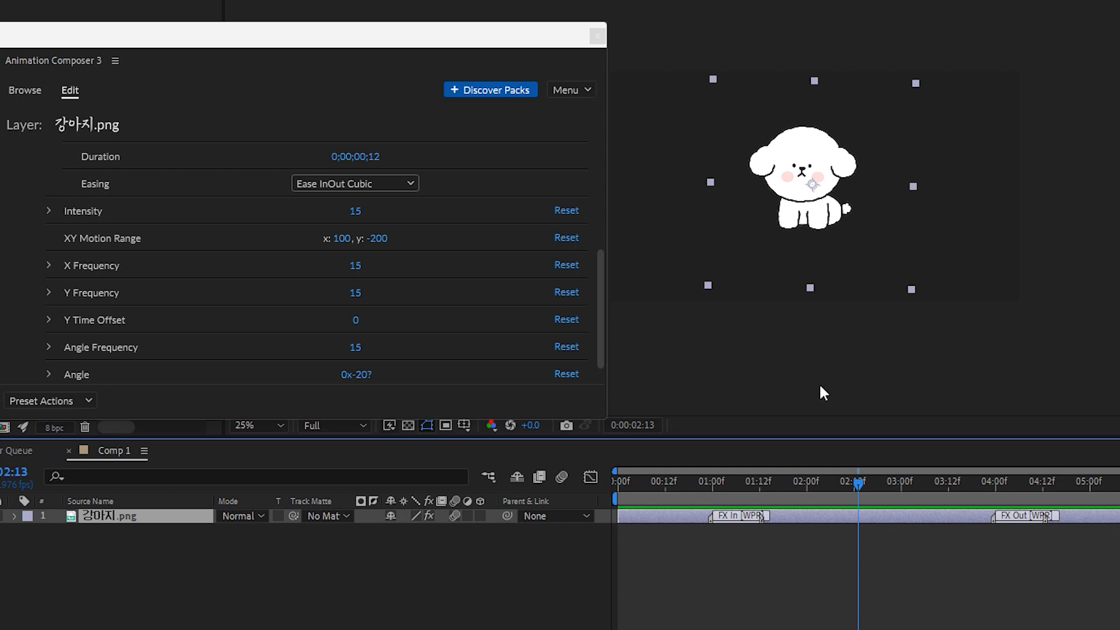
drag(864, 484, 701, 486)
key(space)
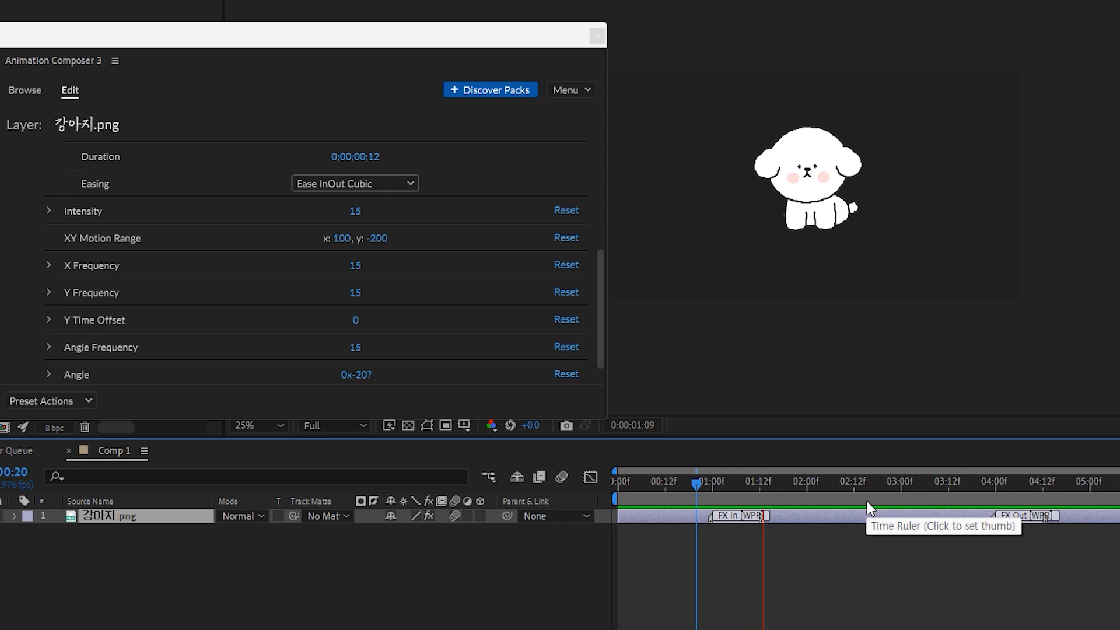
drag(828, 489, 712, 490)
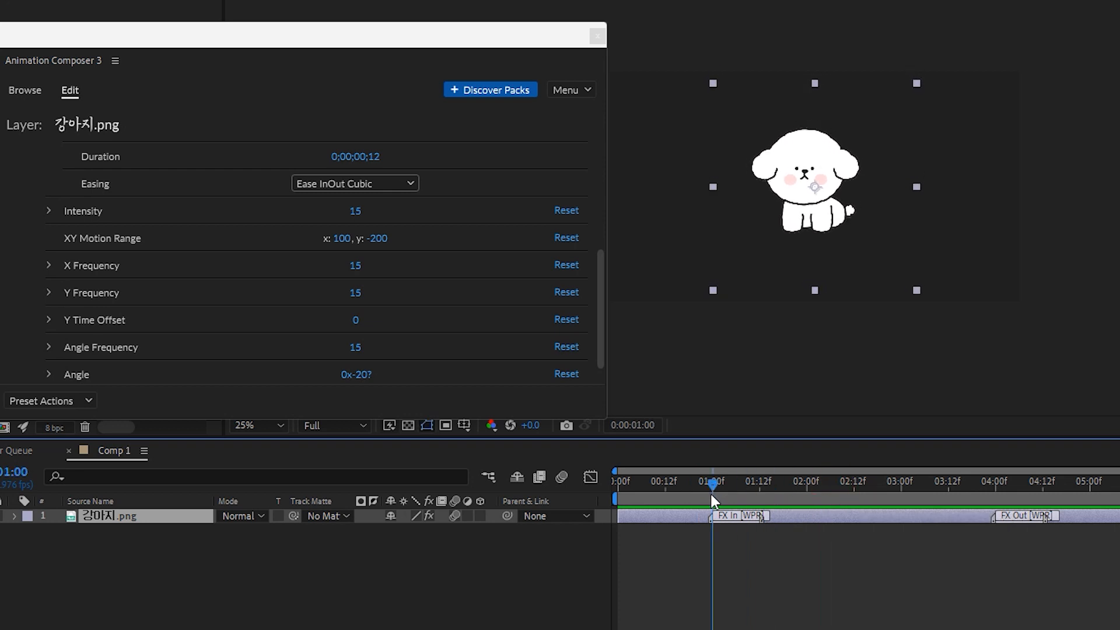
click(378, 238)
text(-)
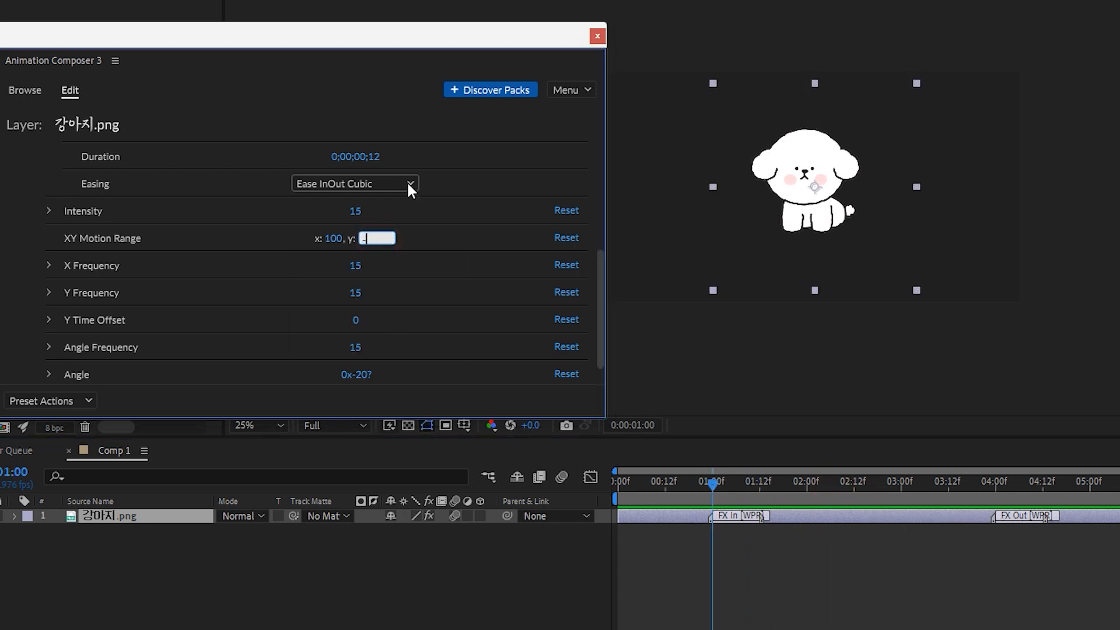
text(150)
key(Return)
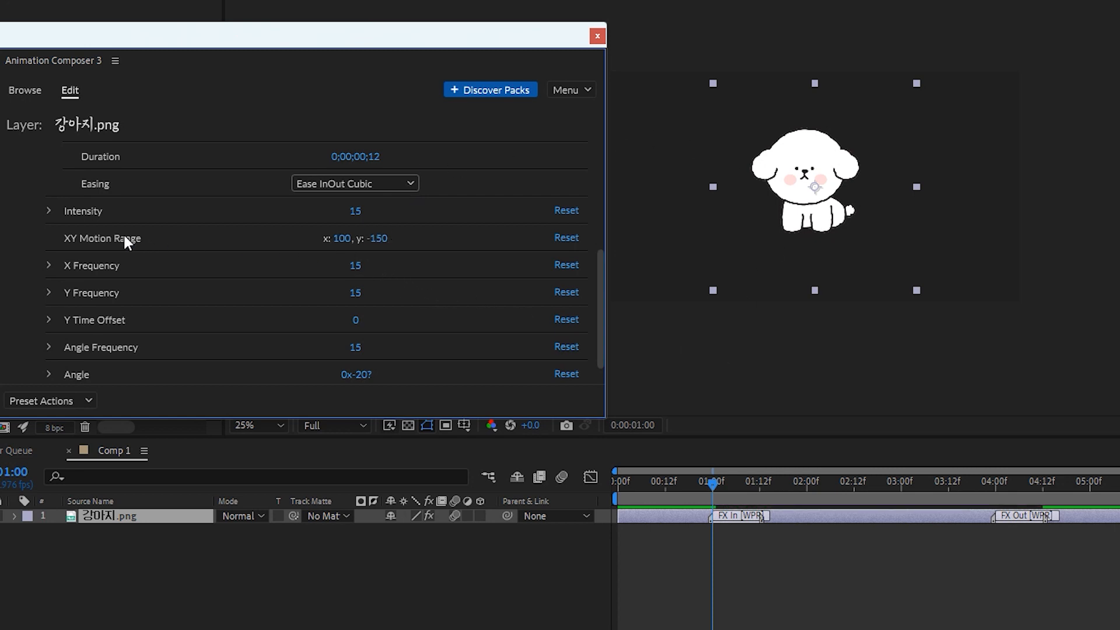
Step: Set the XY Motion Range's x value to 150 and play Comp 1 from just before the Start (In) marker
drag(339, 236, 416, 237)
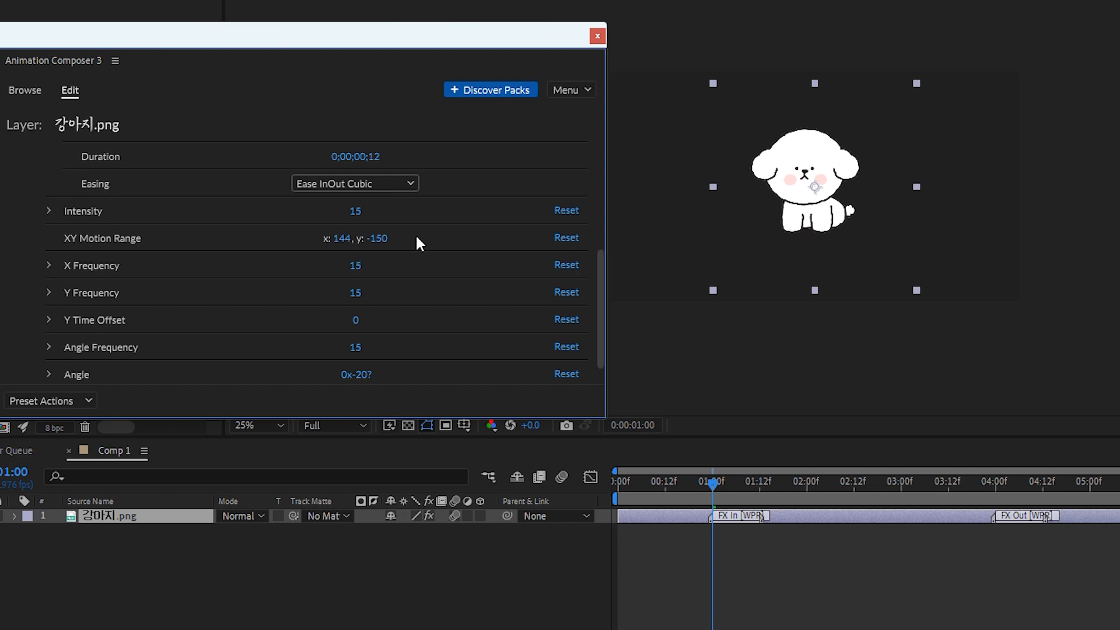
drag(420, 239, 427, 239)
click(838, 494)
key(space)
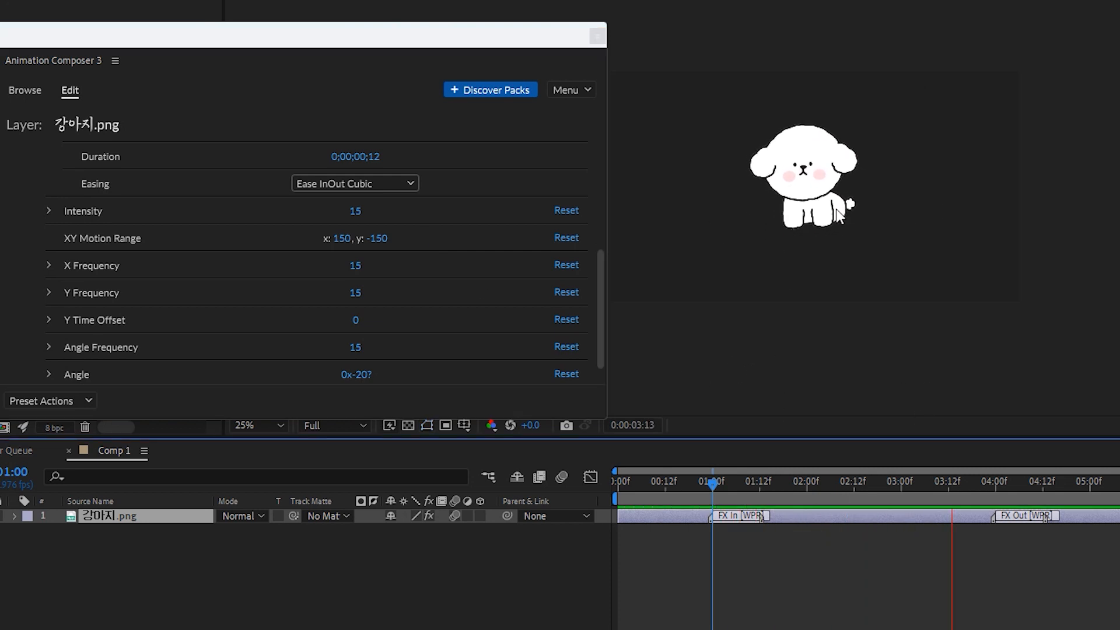
drag(684, 487, 689, 487)
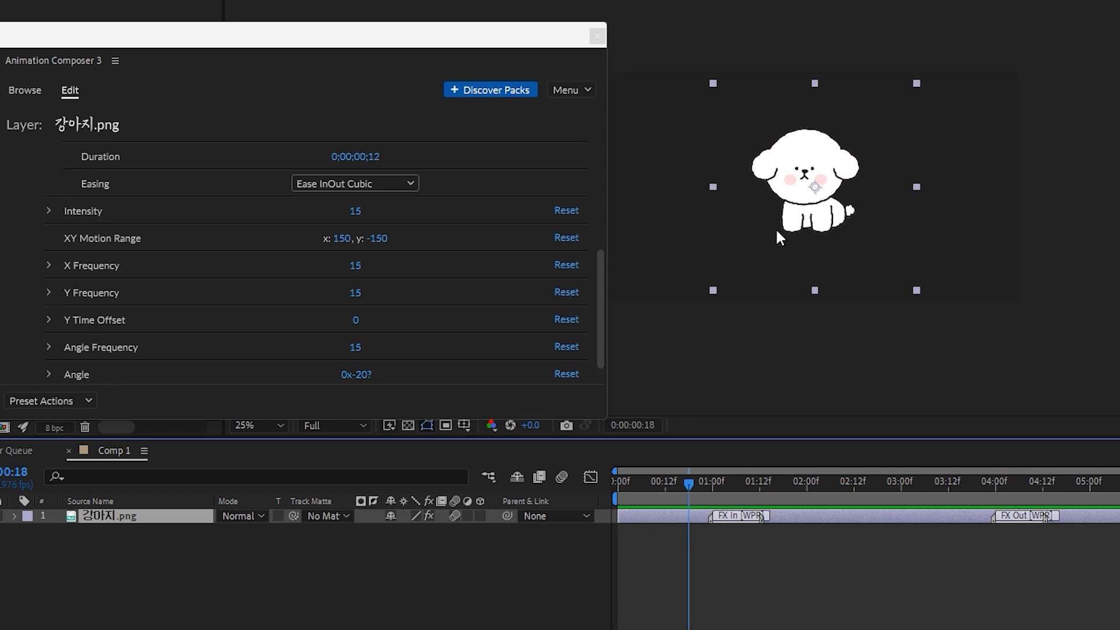
key(space)
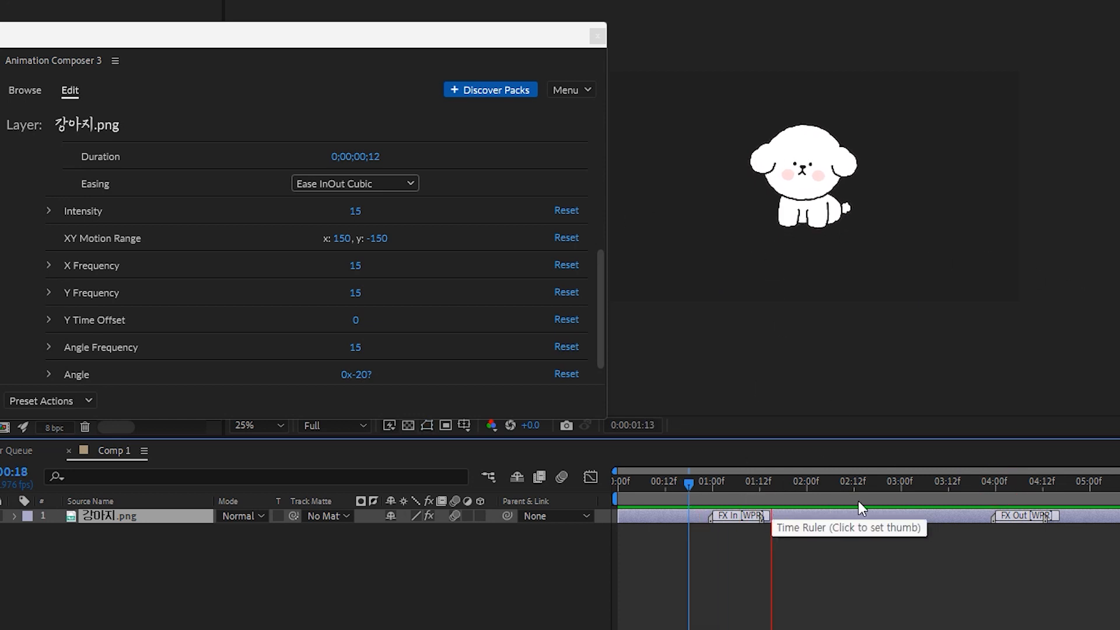
key(space)
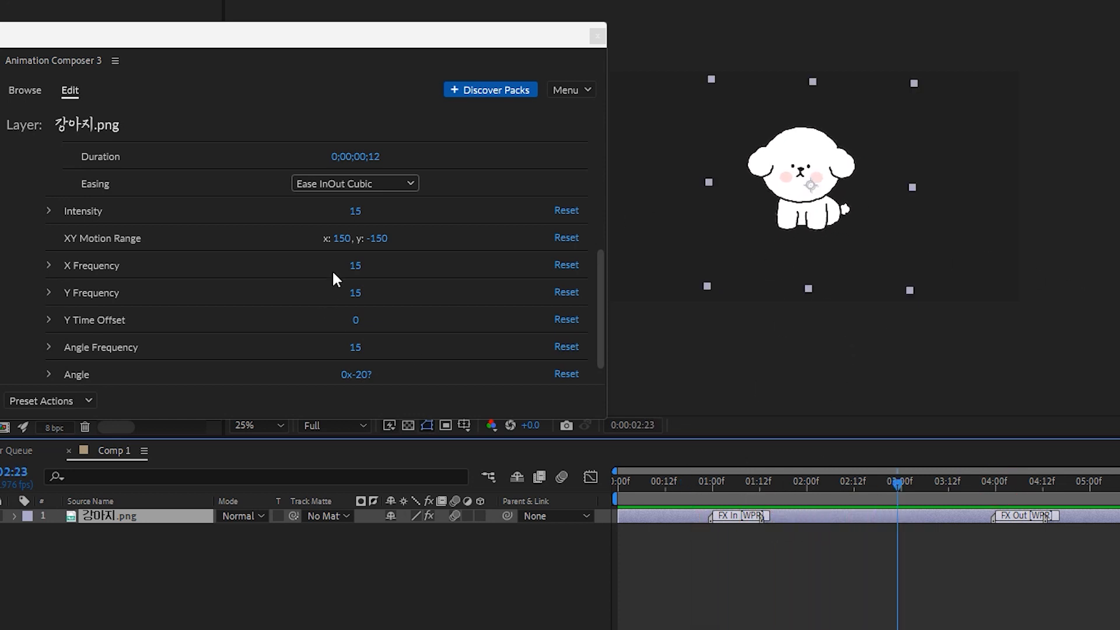
Step: Set the XY Motion Range's x value to 300 and play Comp 1 to check the wider sideways movement
click(345, 236)
text(300)
key(Return)
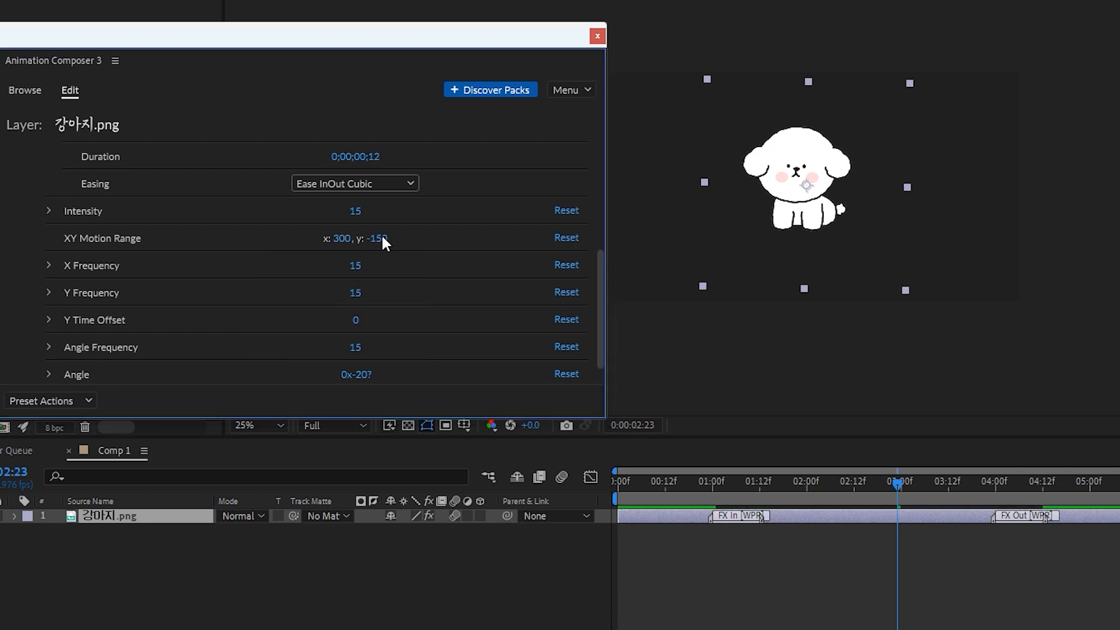
drag(897, 495, 679, 500)
key(space)
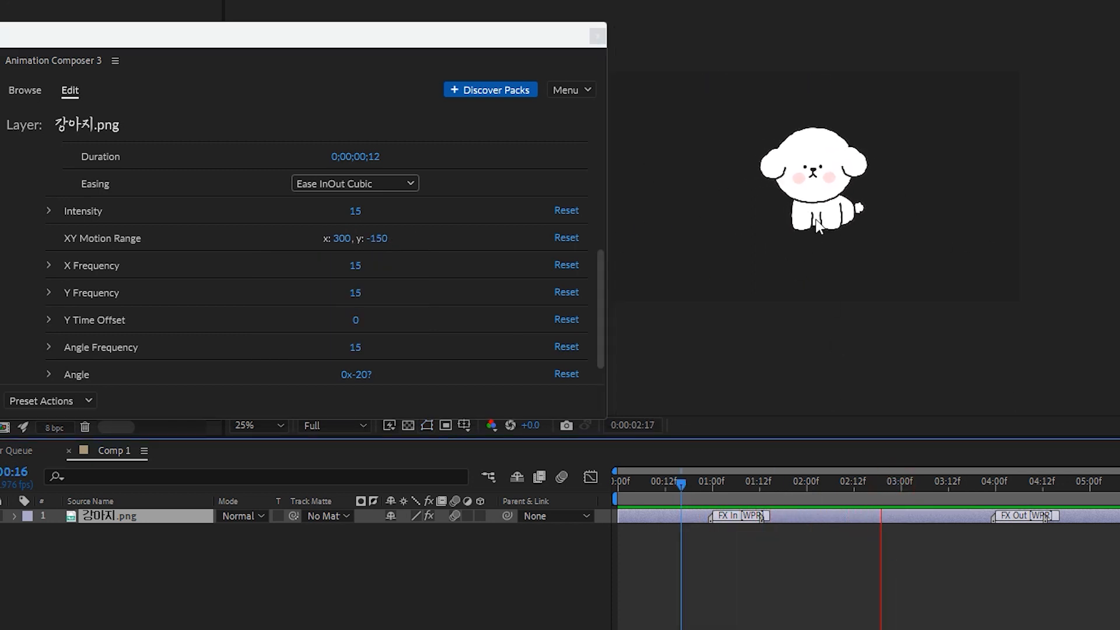
key(space)
Step: Set the XY Motion Range's x value to 250 and preview the motion from around the Start (In) marker
click(727, 482)
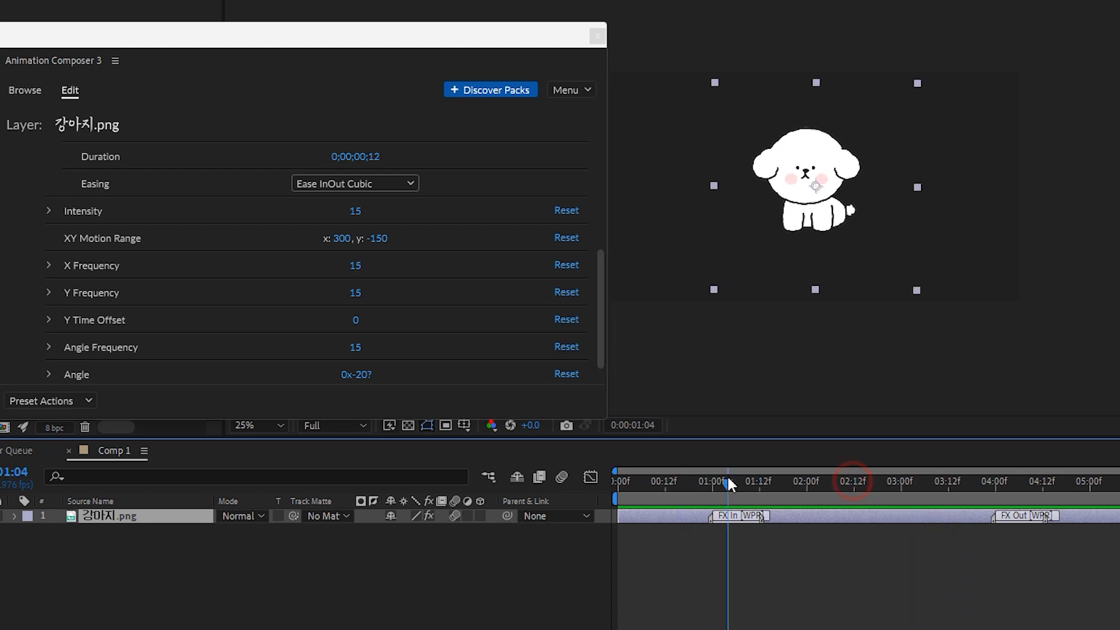
click(341, 238)
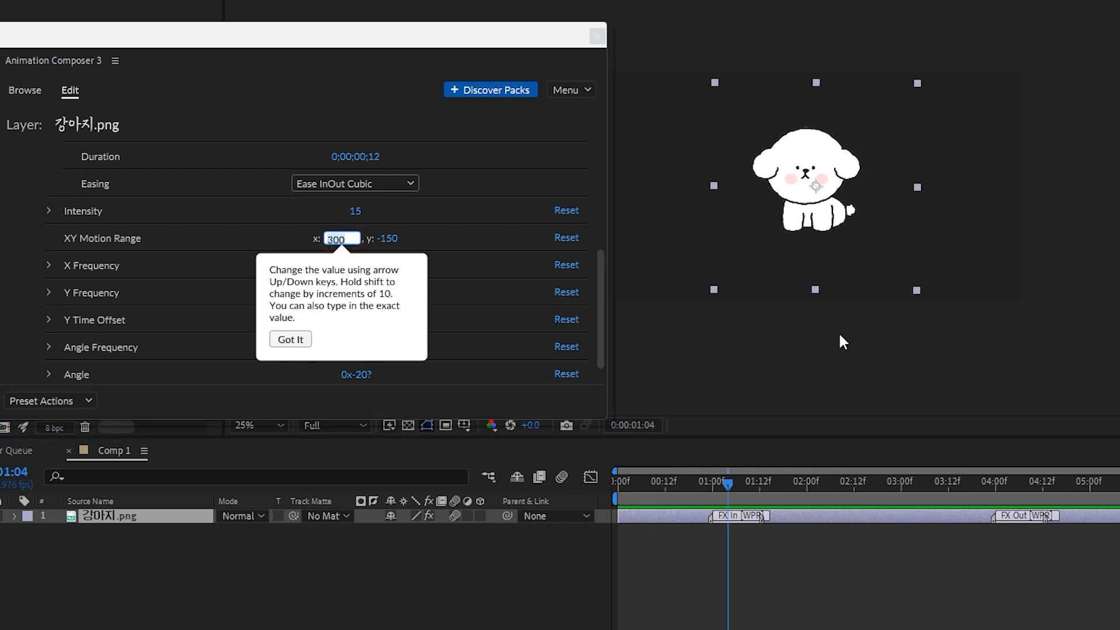
text(250)
key(Return)
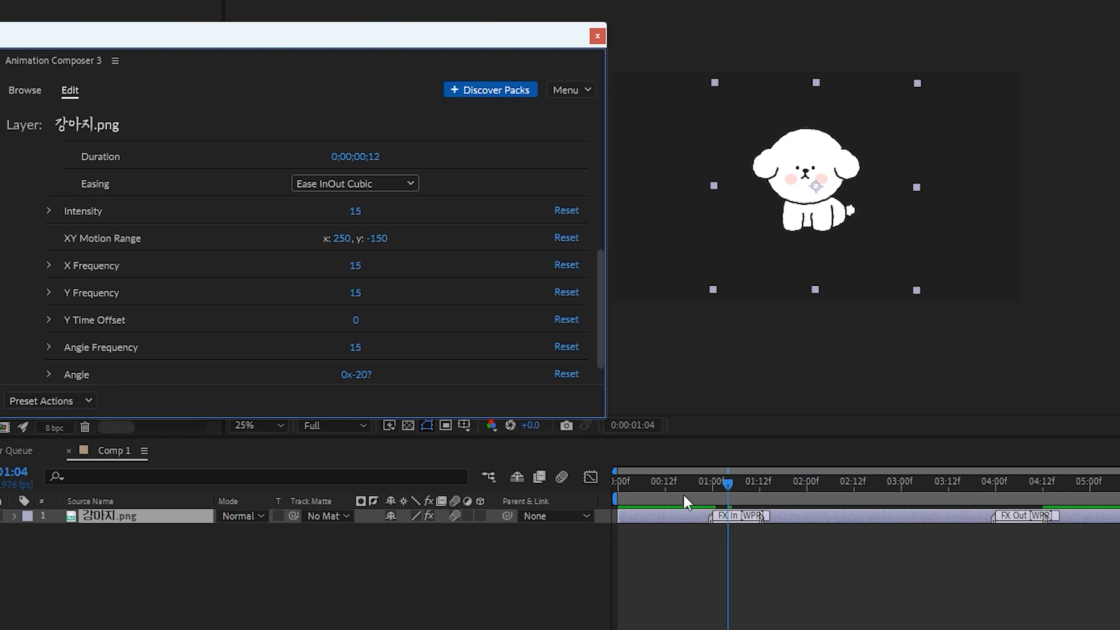
click(730, 484)
key(space)
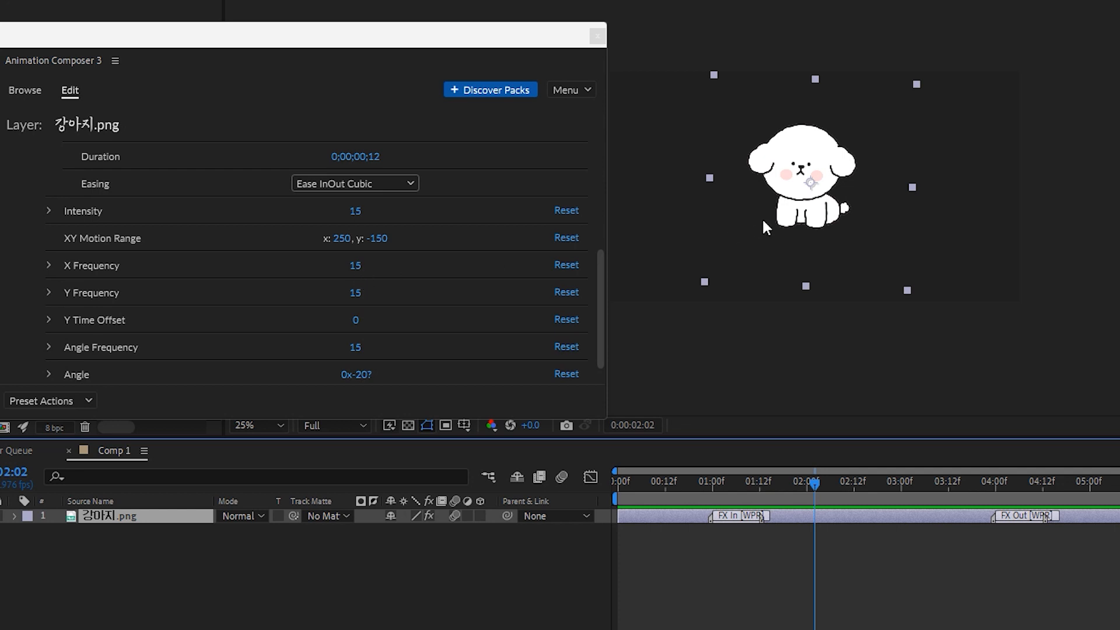
Step: Set both the X Frequency and the Y Frequency of the effect preset to 1
click(356, 264)
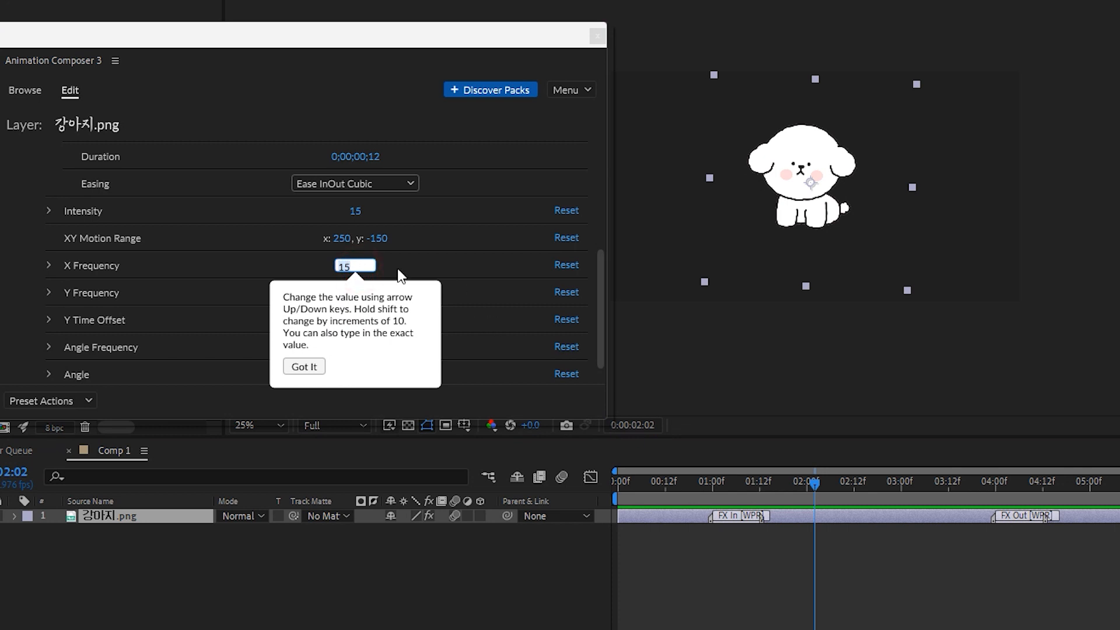
click(397, 267)
key(BackSpace)
click(358, 291)
key(BackSpace)
click(425, 291)
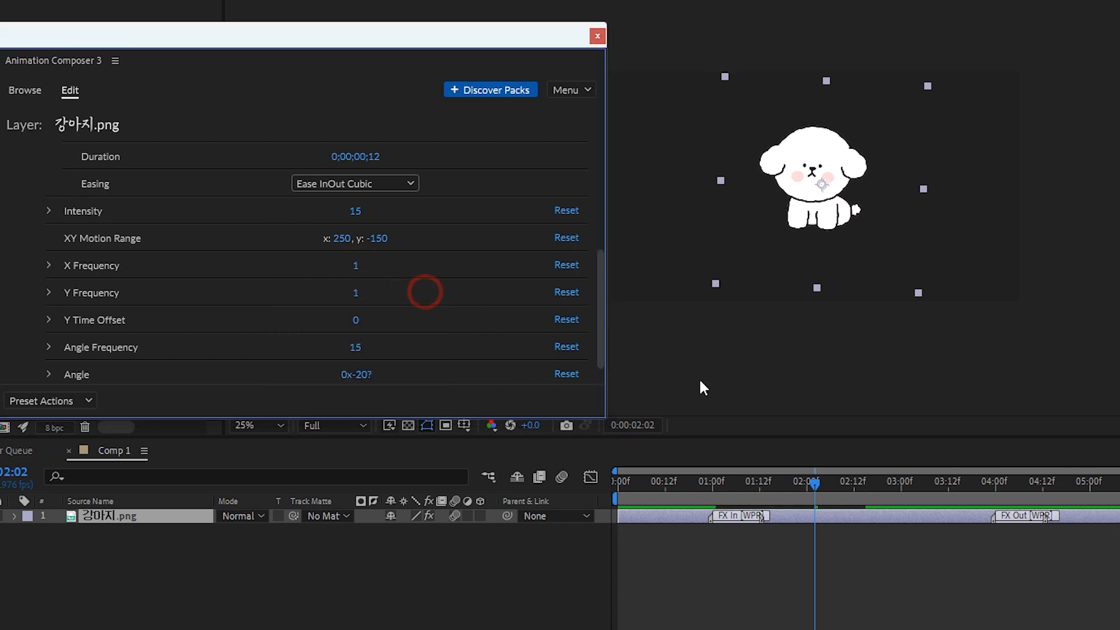
Step: Play Comp 1 from just before the FX In marker to check the layer's movement
drag(825, 481, 678, 499)
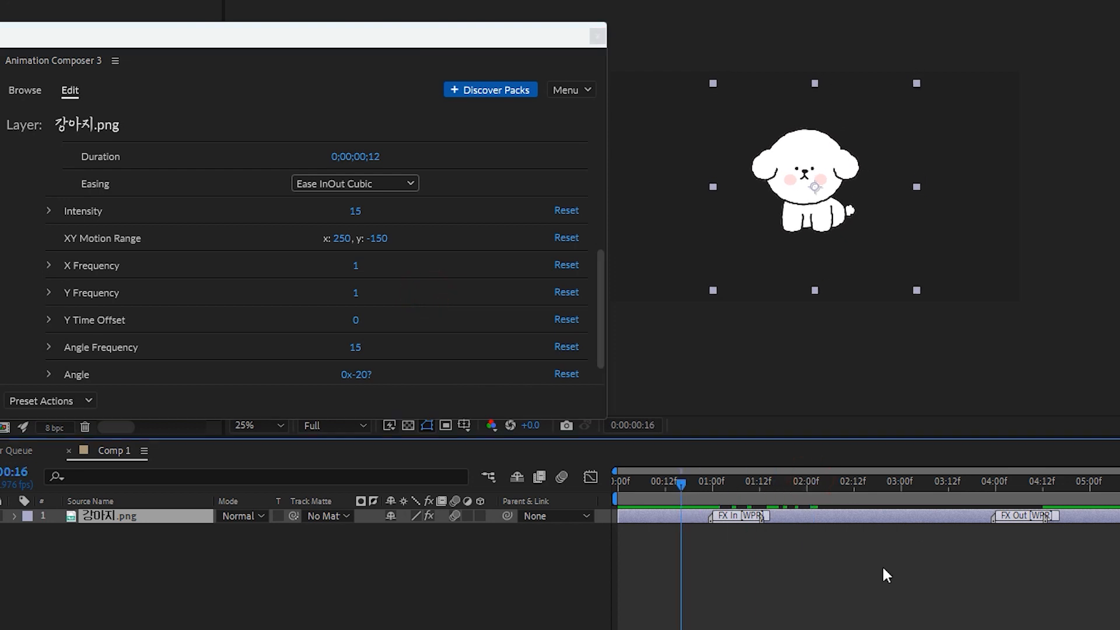
key(space)
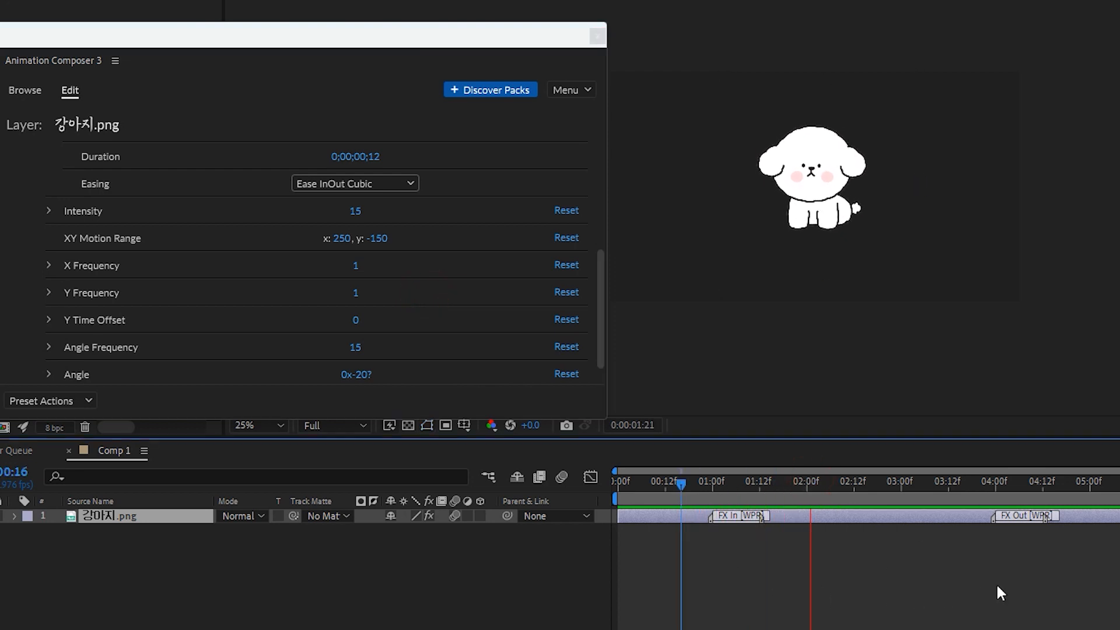
click(1044, 489)
click(700, 481)
Step: Set the X Frequency and Y Frequency to 60 and preview the faster movement from before the FX In marker
click(357, 266)
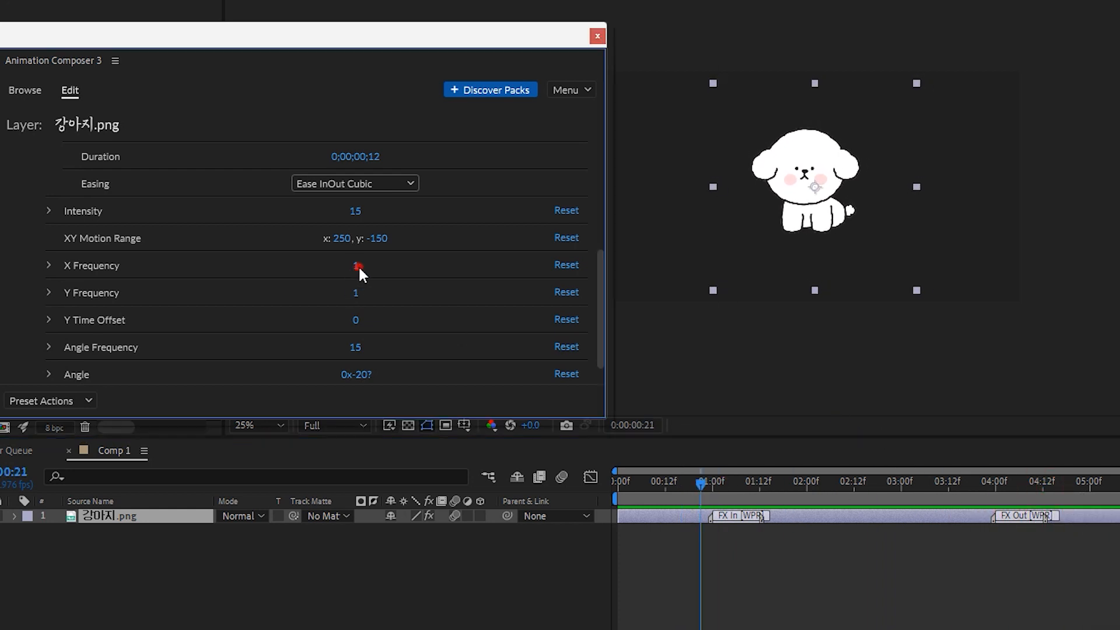
click(354, 263)
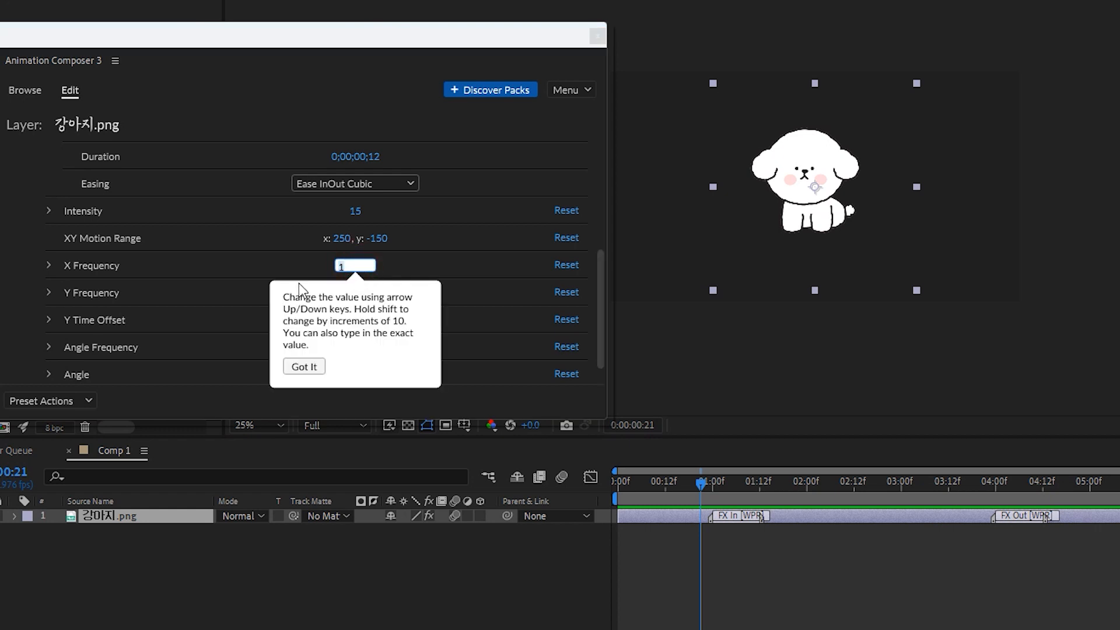
text(60)
click(354, 293)
text(60)
key(Return)
click(733, 453)
key(space)
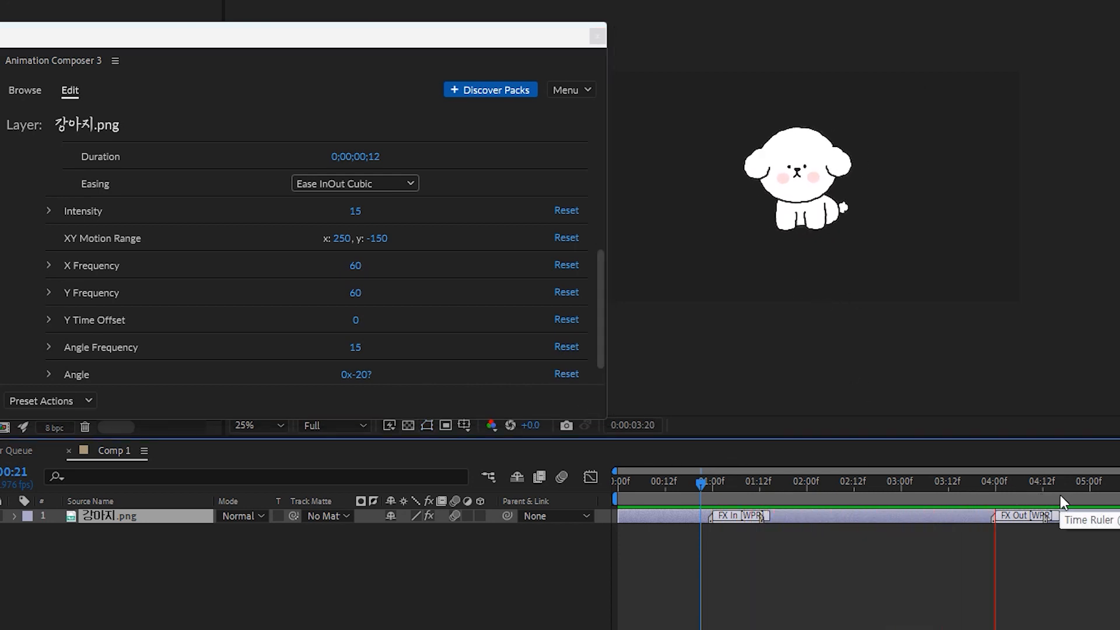
drag(1039, 492, 706, 512)
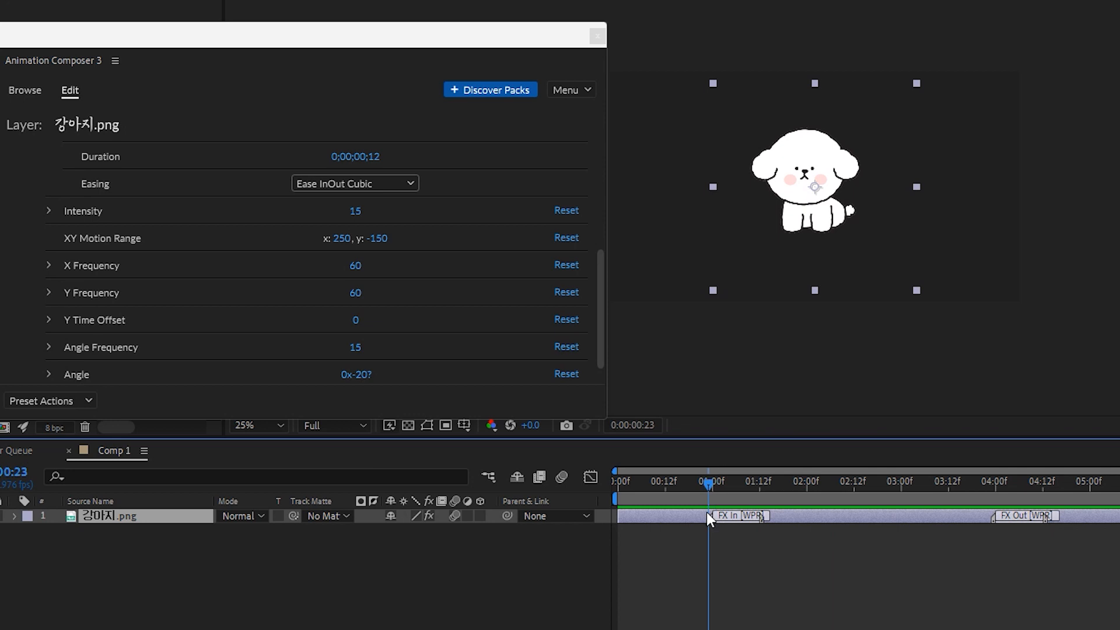
Step: Set the X Frequency and Y Frequency of the effect preset to 10
click(353, 265)
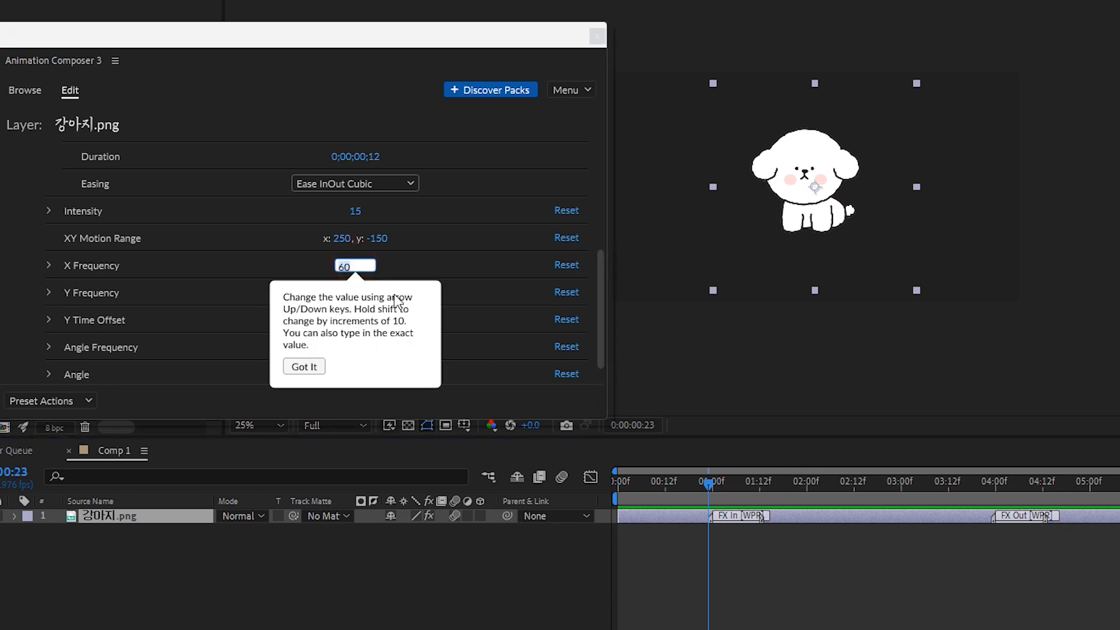
click(515, 318)
text(10)
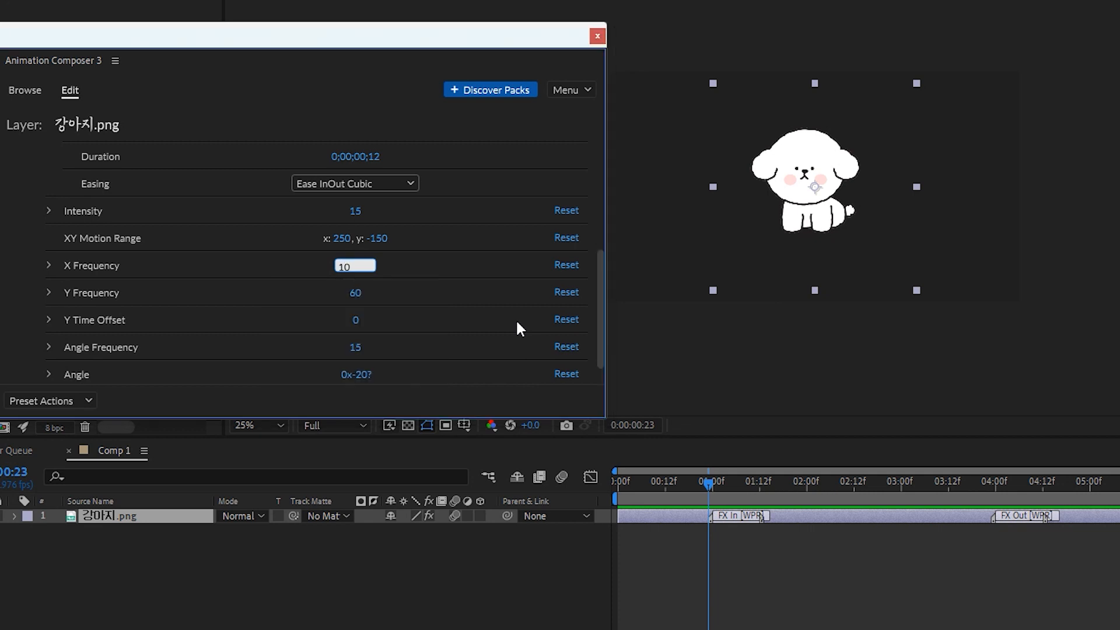
click(355, 290)
text(10)
key(Return)
Step: Preview the adjusted shake in Comp 1, starting ahead of the FX In marker
drag(720, 487, 682, 490)
key(space)
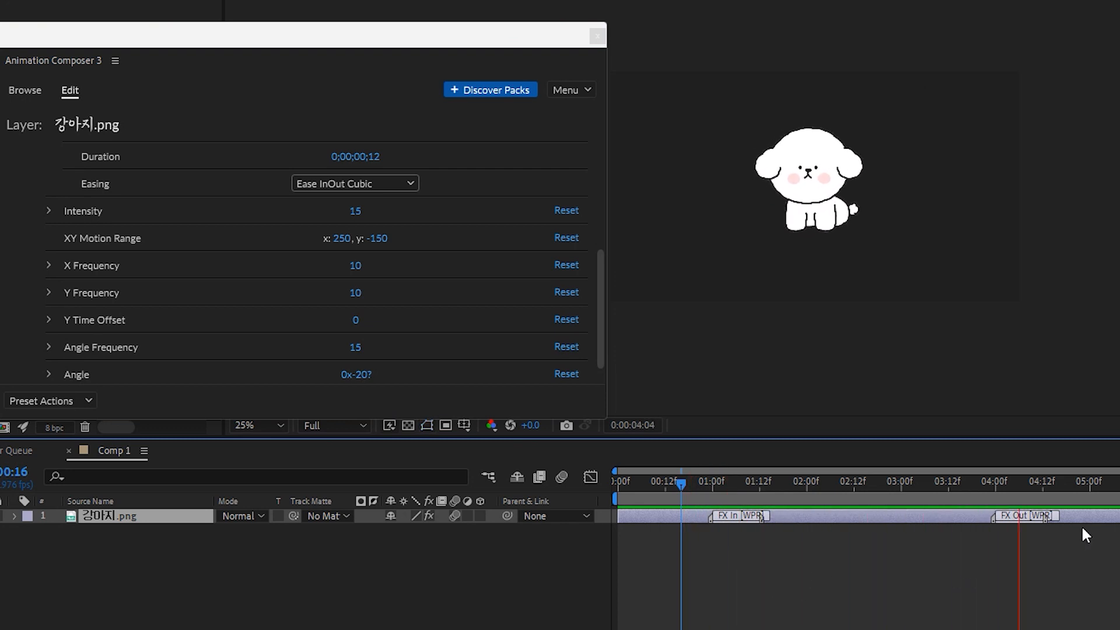
drag(725, 488, 658, 491)
key(space)
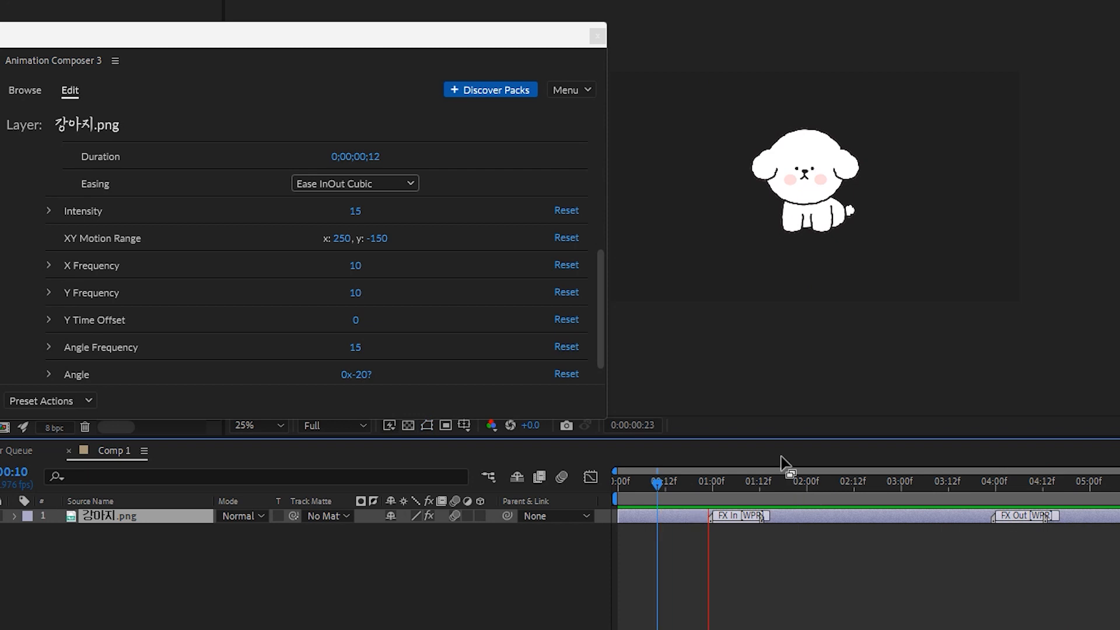
Step: Add a text layer reading "에디터몽키" above the dog image and give it the BBTreeC_L font
drag(353, 35, 270, 20)
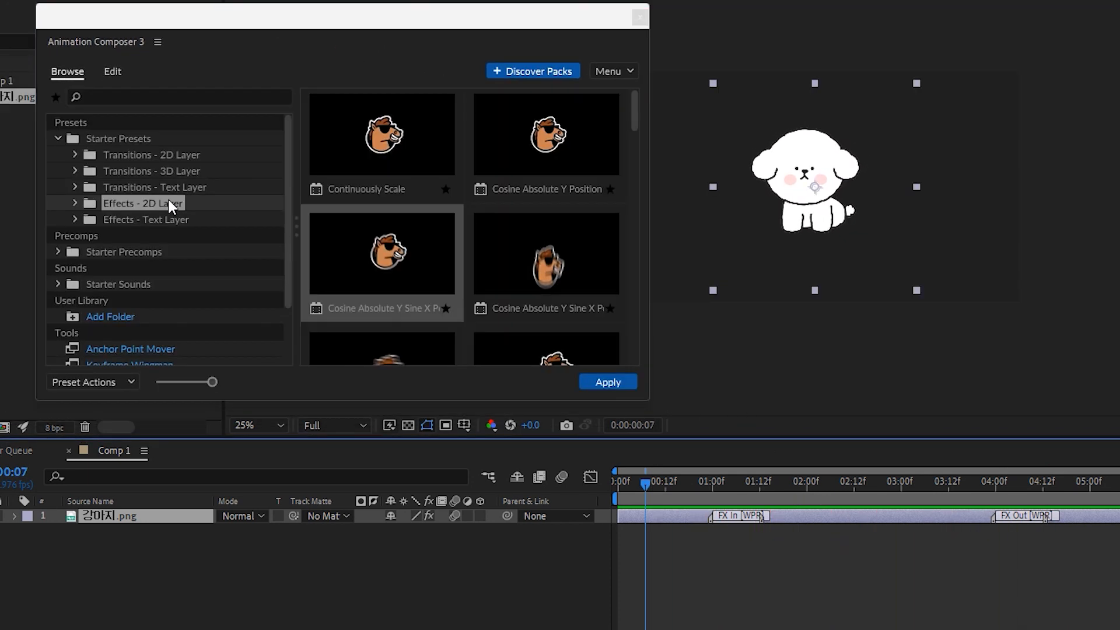
click(252, 562)
right_click(252, 562)
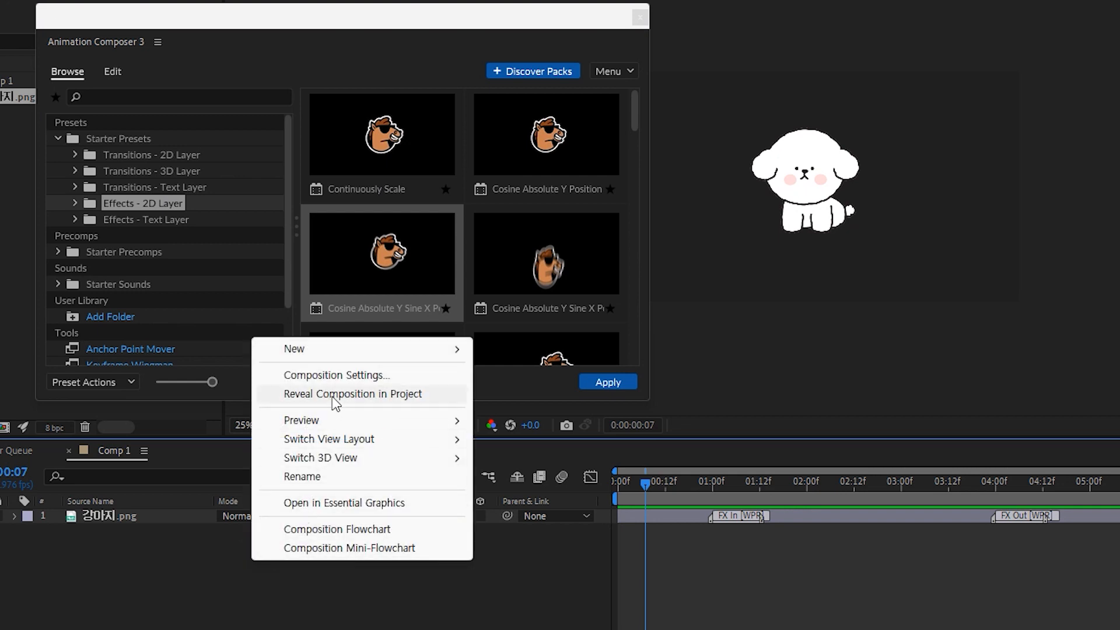
key(ctrl+t)
click(765, 111)
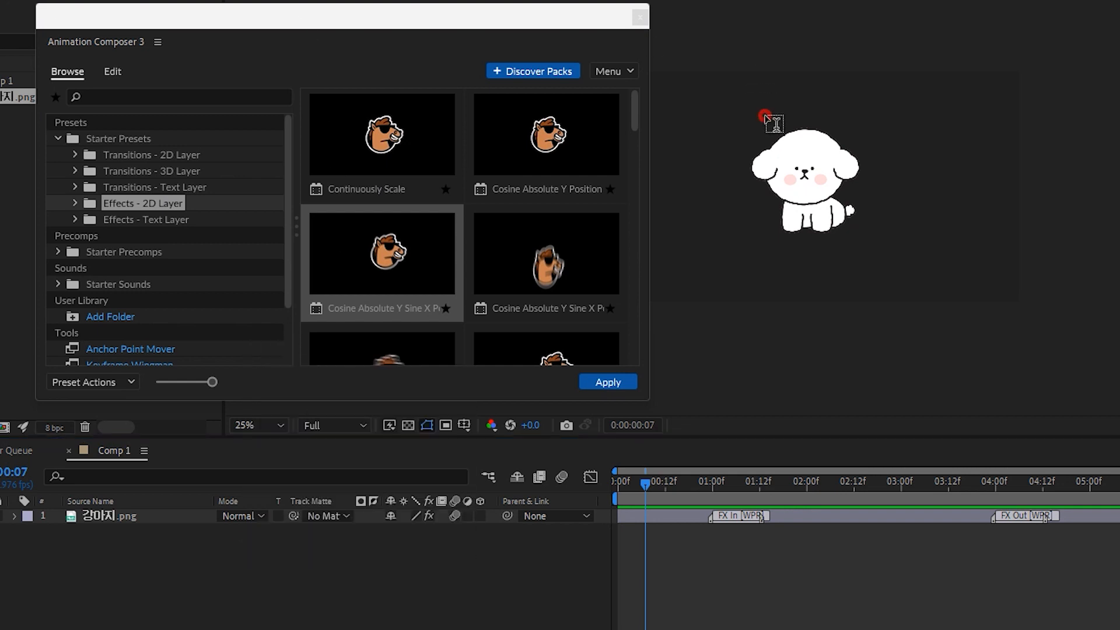
text(에디)
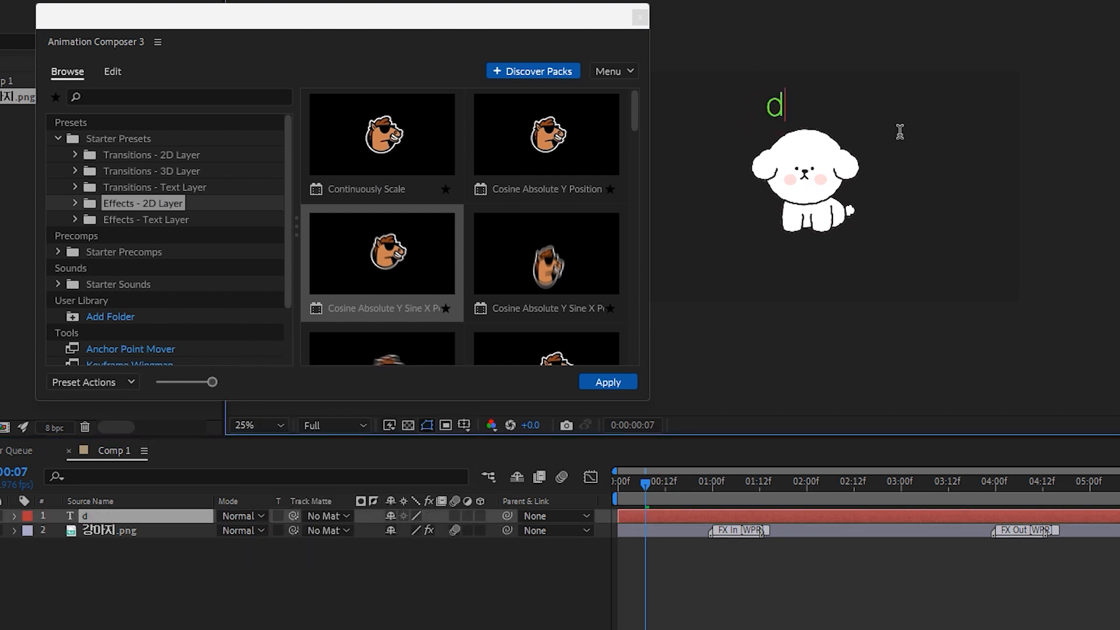
text(터몽키)
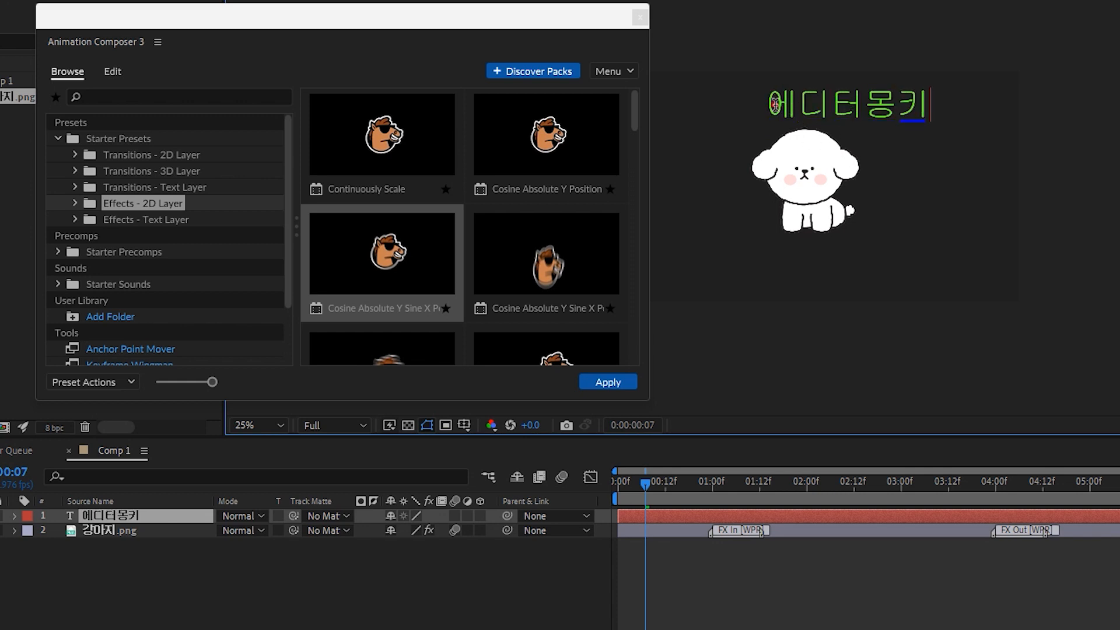
key(ctrl+a)
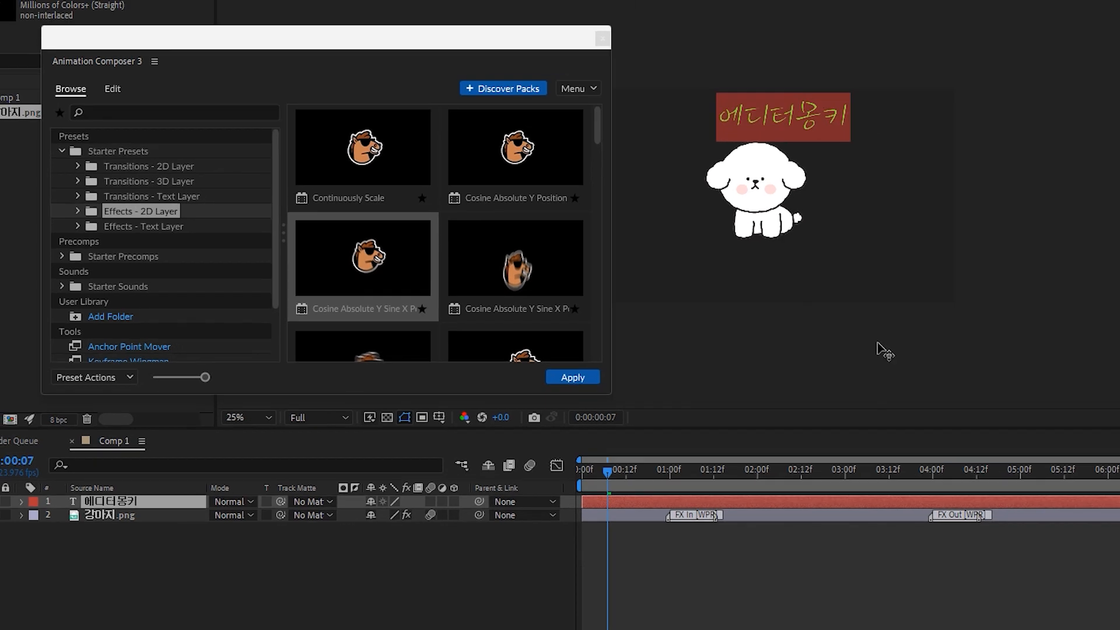
click(265, 604)
Step: Apply the Fade Characters Separately text transition to the 에디터몽키 layer as both its In and Out animation
click(108, 454)
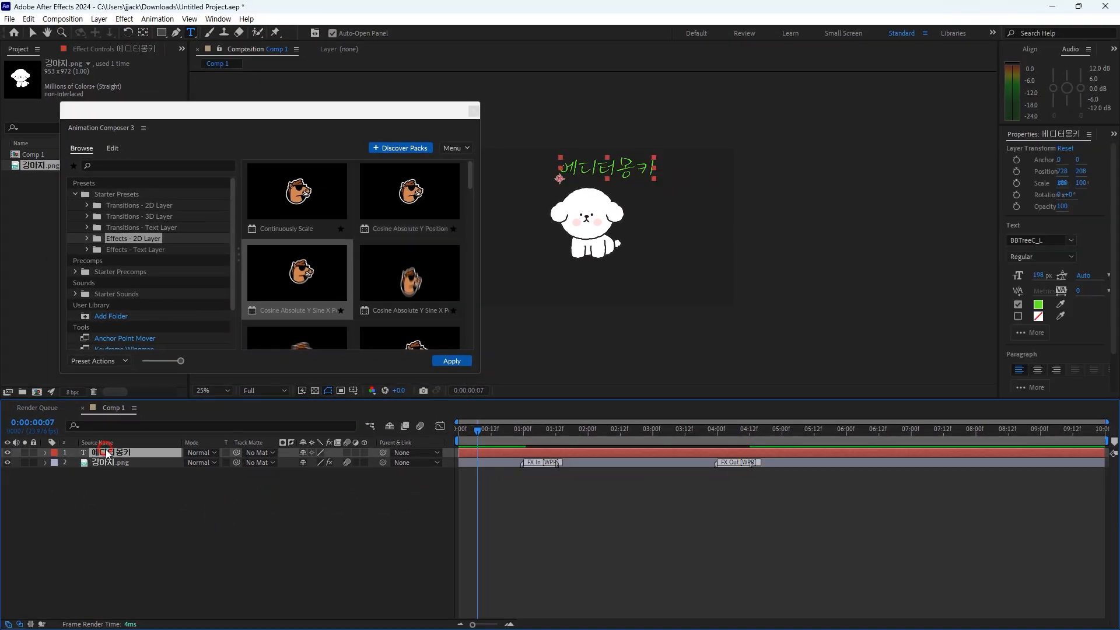
click(132, 227)
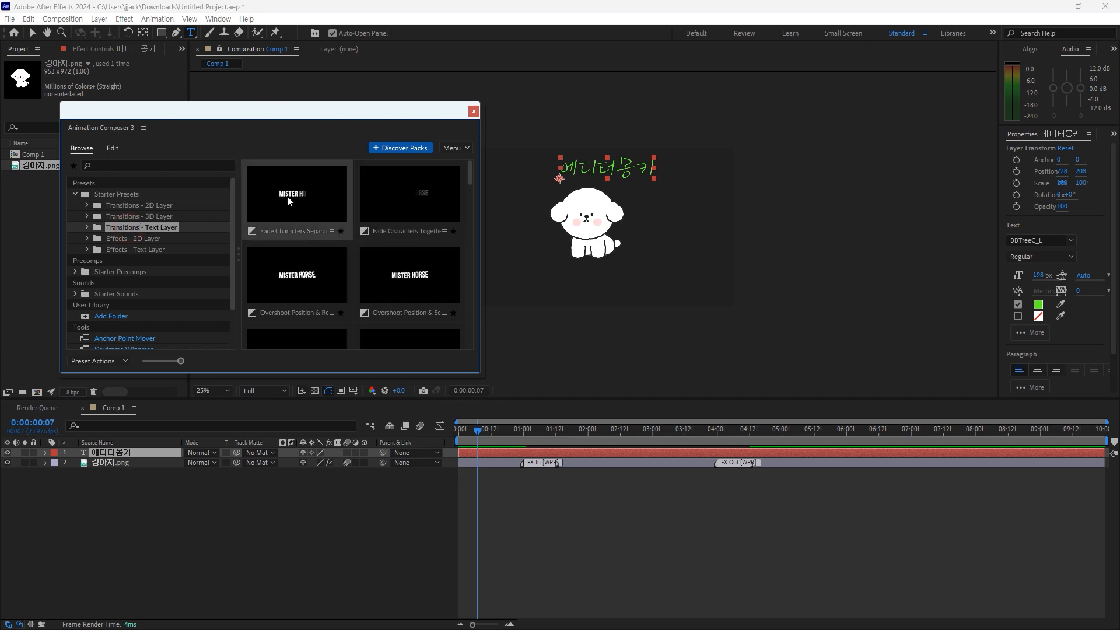
double_click(305, 193)
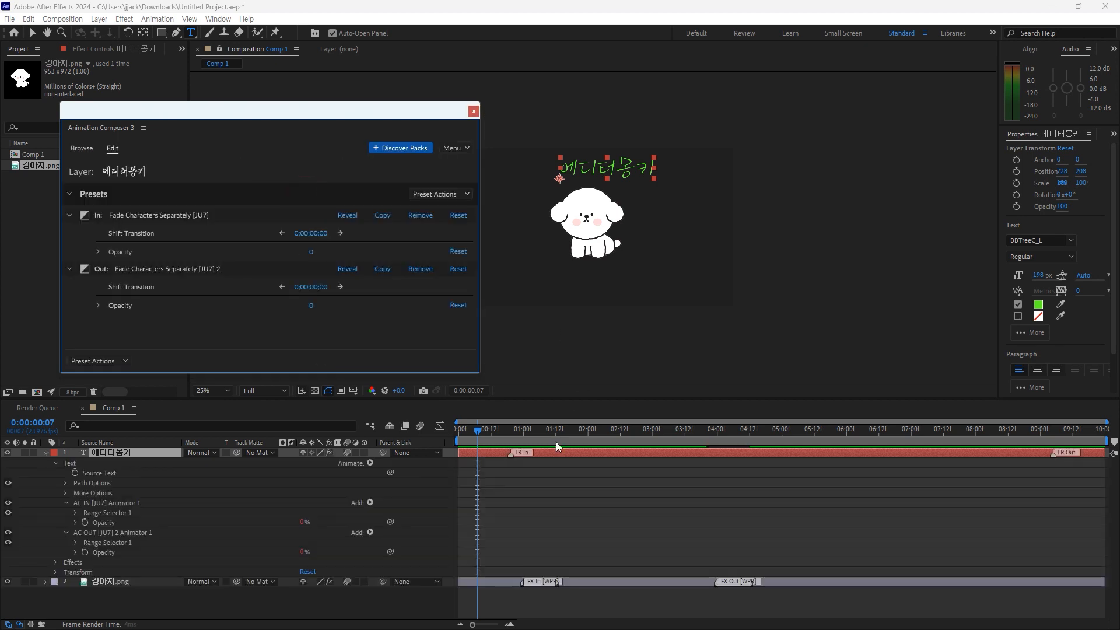
Step: Move the text layer's TR In marker to just after 01:12 and its TR Out marker to just before 09:00, and play the comp
click(446, 441)
key(Home)
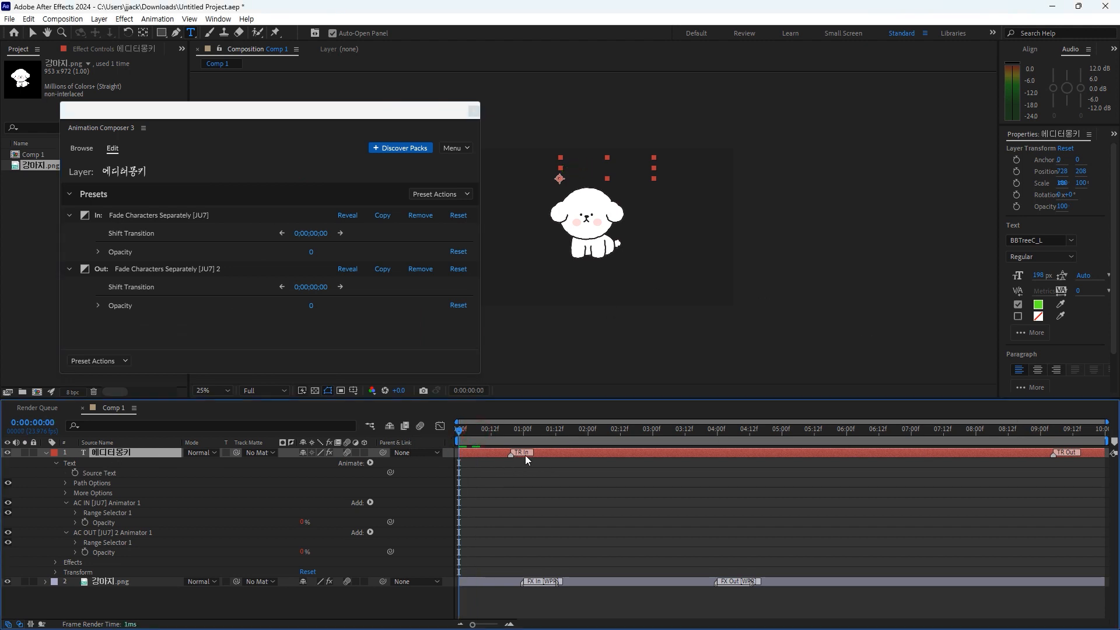
mouse_move(511, 454)
mouse_down()
mouse_move(580, 451)
mouse_move(556, 452)
mouse_up()
drag(1056, 455, 1062, 453)
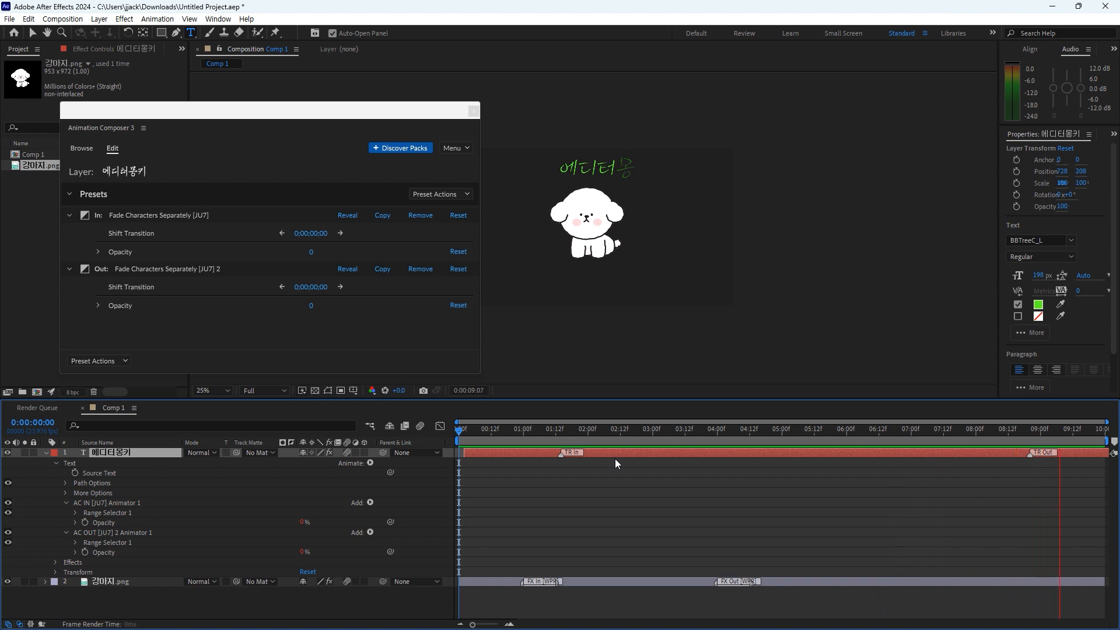
Step: Look through the Overlays and Shape Elements categories of the Starter Precomps
click(82, 148)
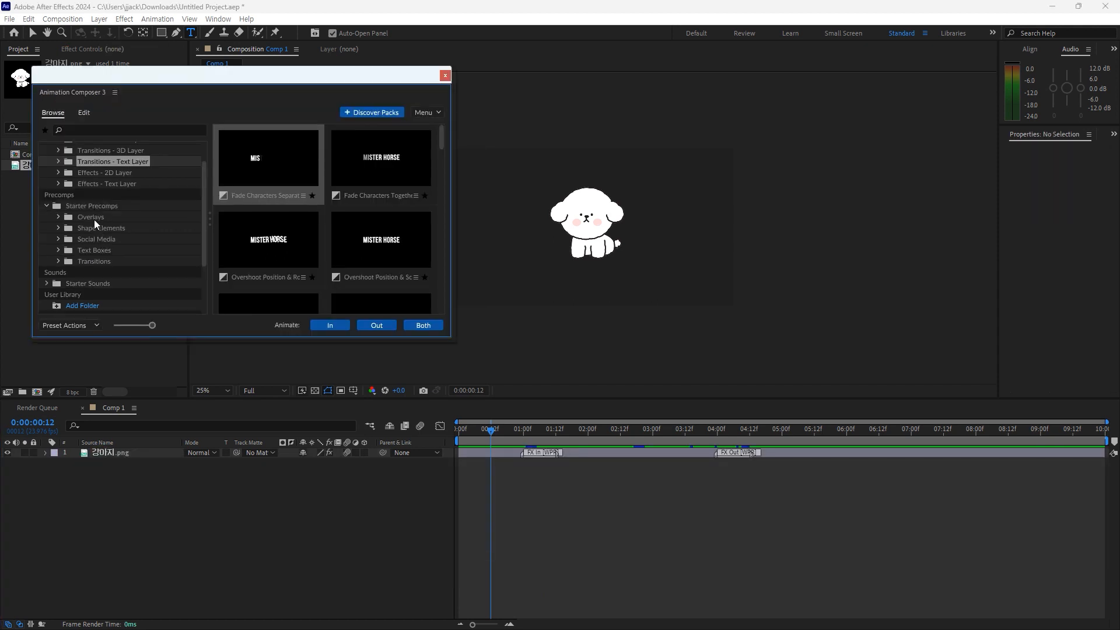
click(94, 219)
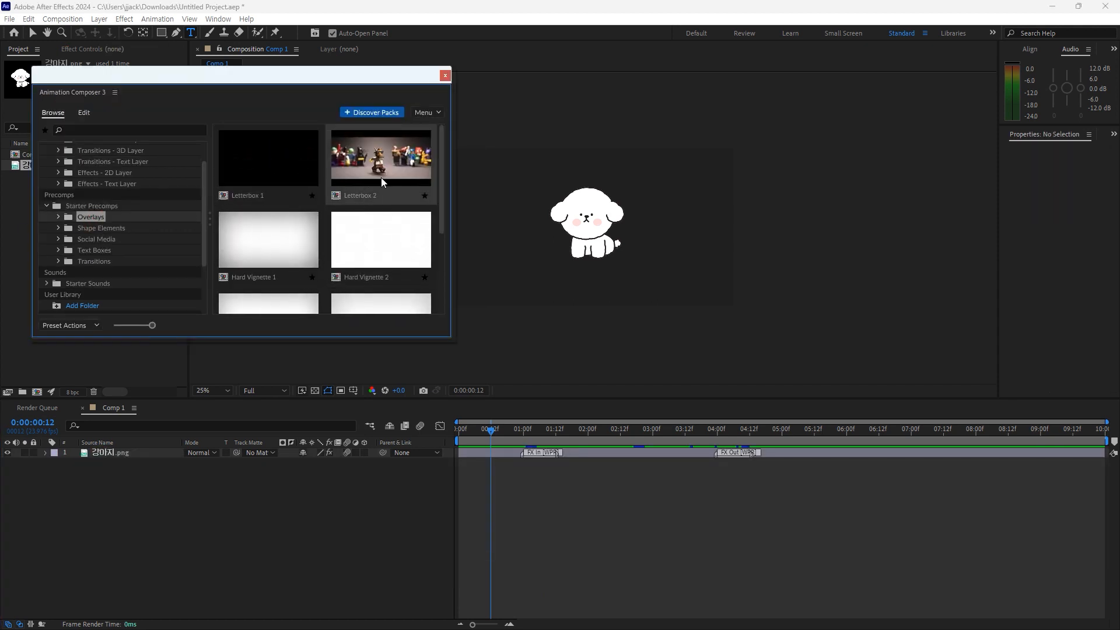
scroll(397, 268, down, 2)
scroll(393, 254, up, 2)
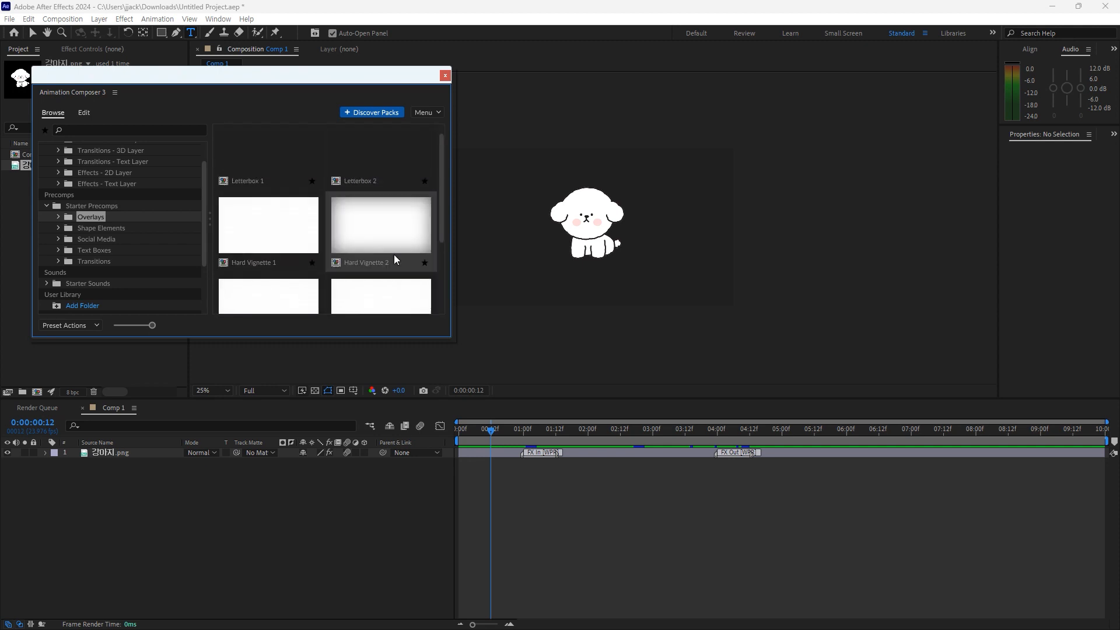
click(114, 229)
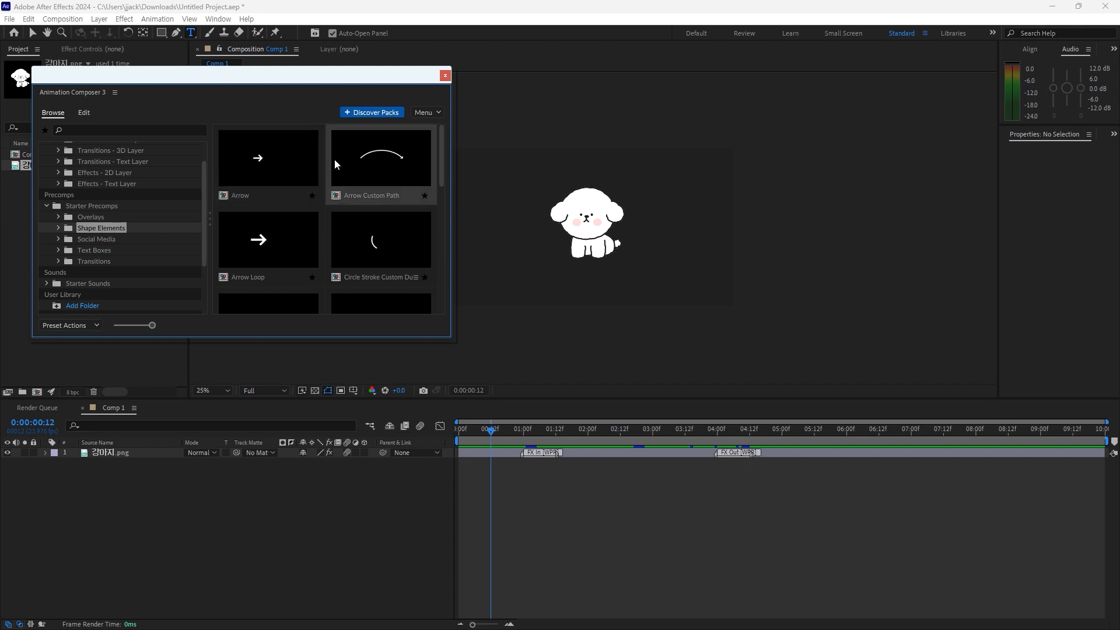
scroll(385, 205, down, 3)
scroll(387, 206, down, 3)
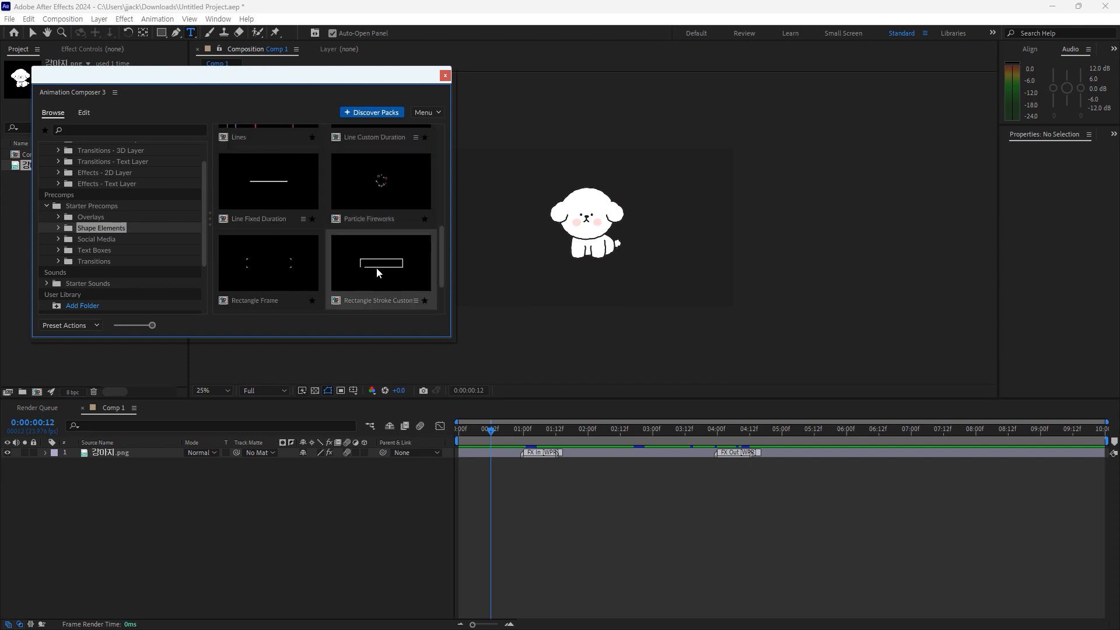
scroll(397, 257, down, 2)
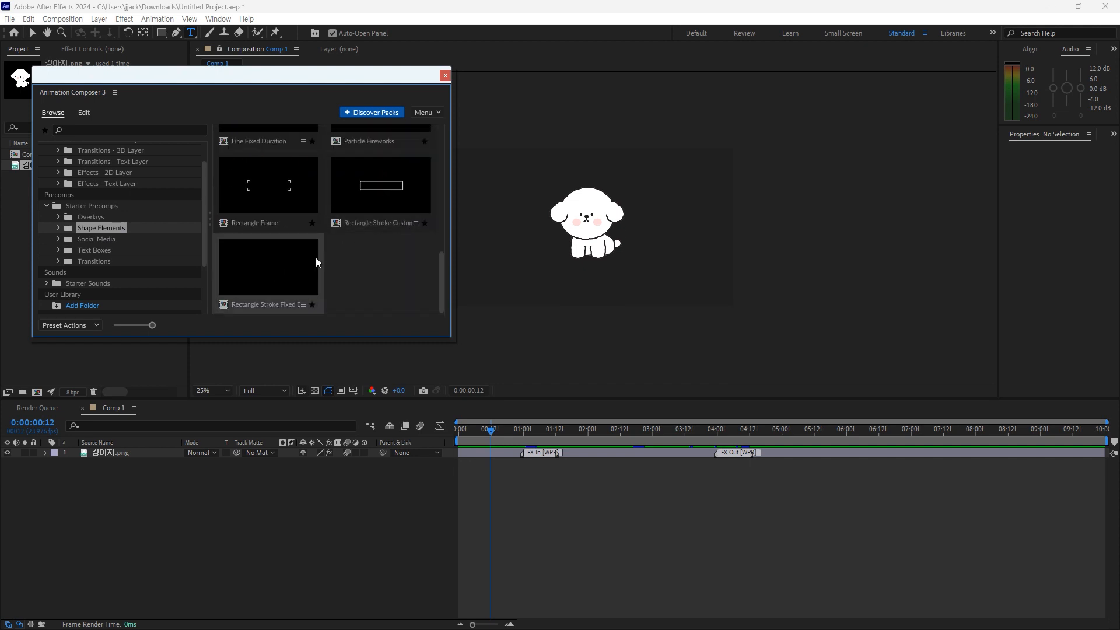
scroll(316, 257, up, 4)
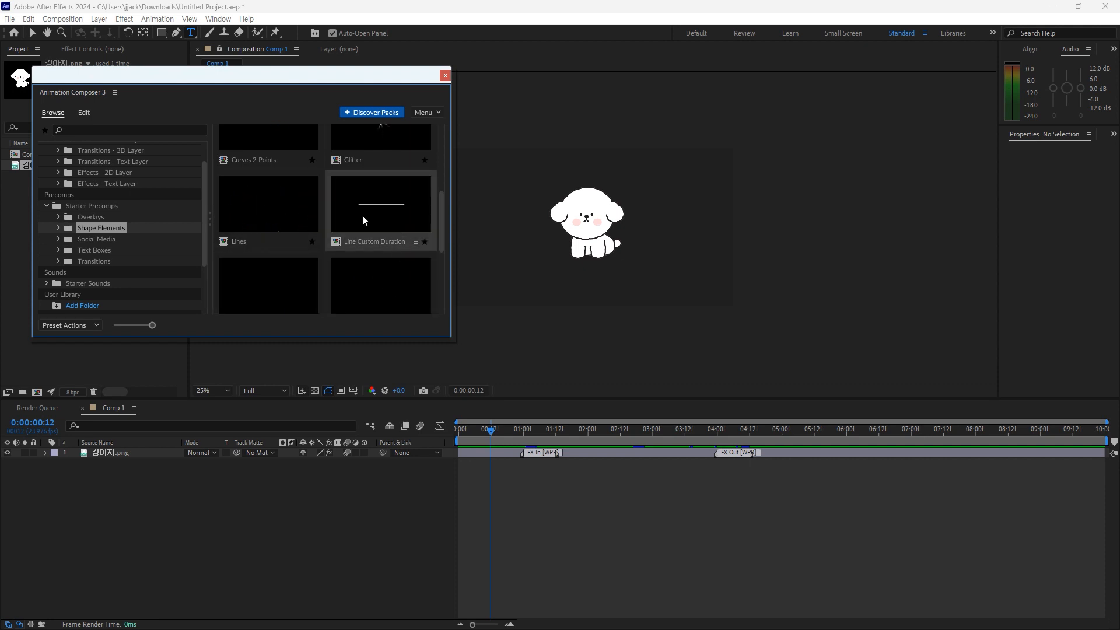
scroll(363, 215, up, 5)
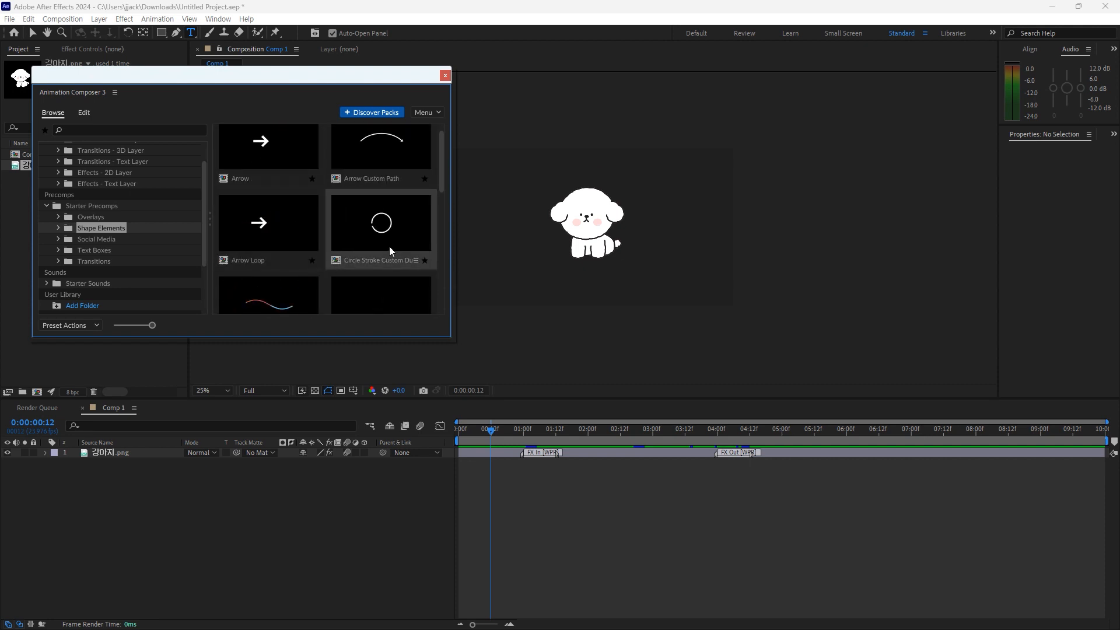
scroll(390, 246, up, 1)
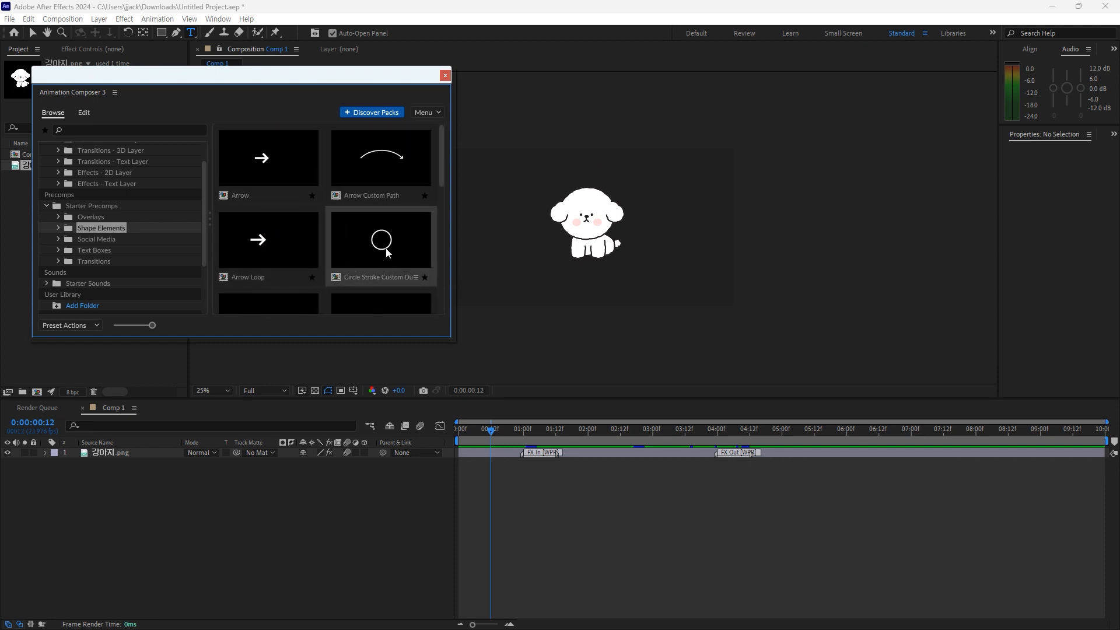
Step: Add the Arrow shape element to Comp 1 with Animate In, Animate Out and sound enabled, and select its layer
click(261, 171)
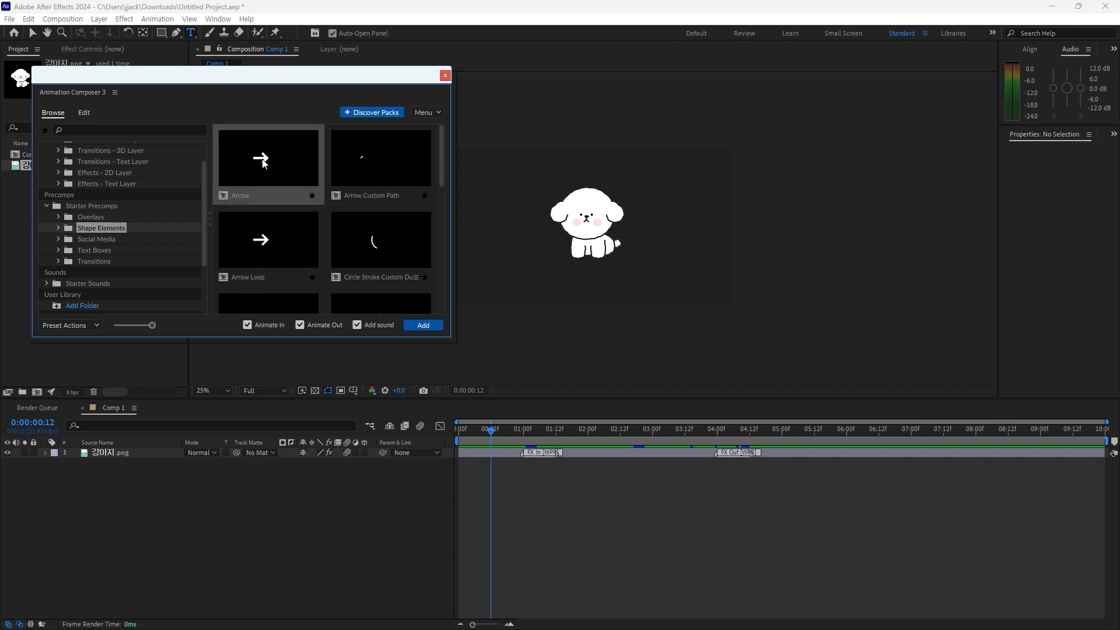
double_click(262, 162)
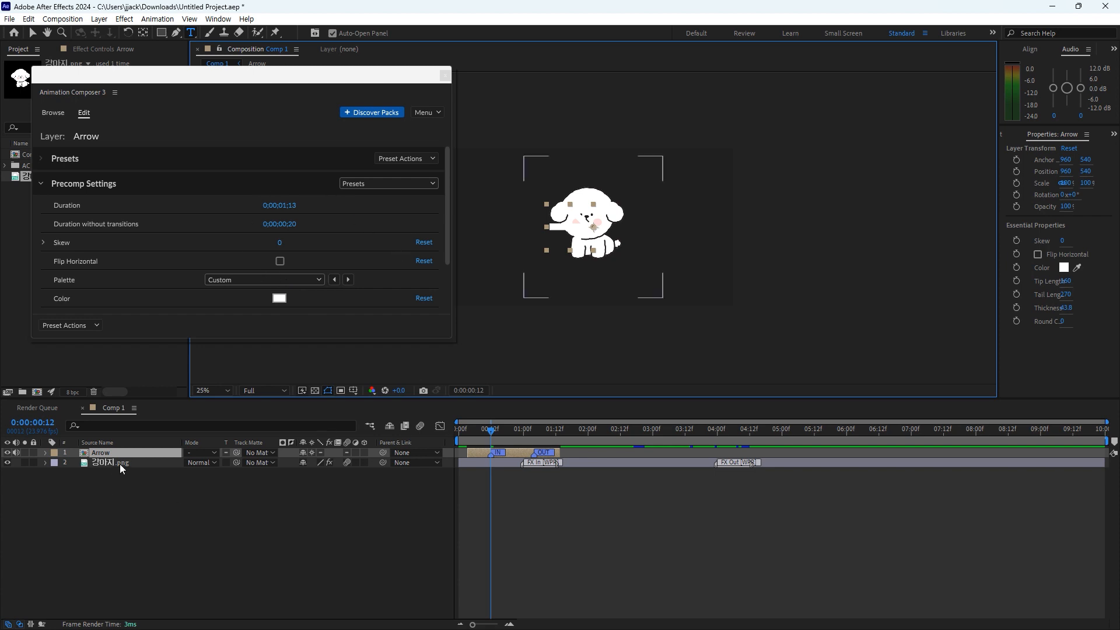
click(100, 456)
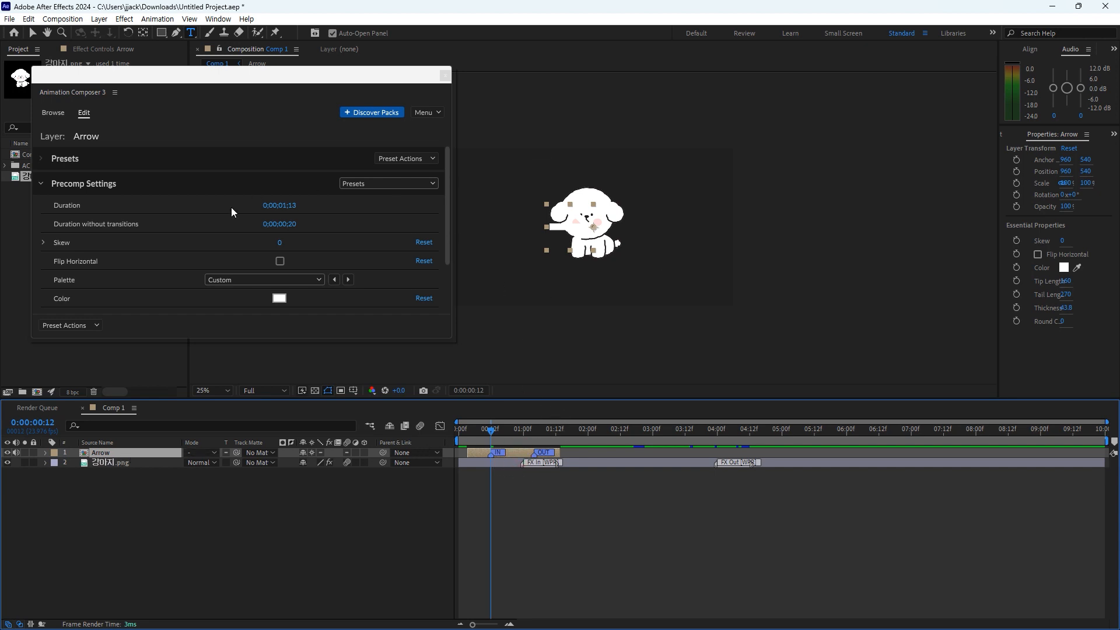
Step: Change the Arrow precomp's color to dark red and play the comp from the start
drag(192, 77, 186, 90)
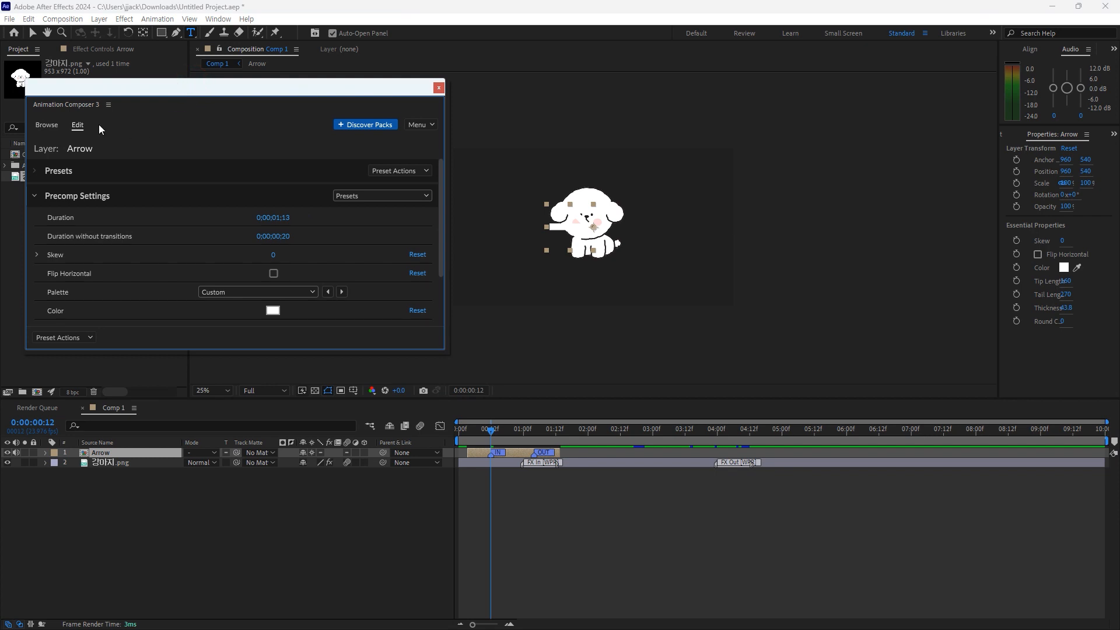
click(272, 310)
click(617, 455)
click(754, 387)
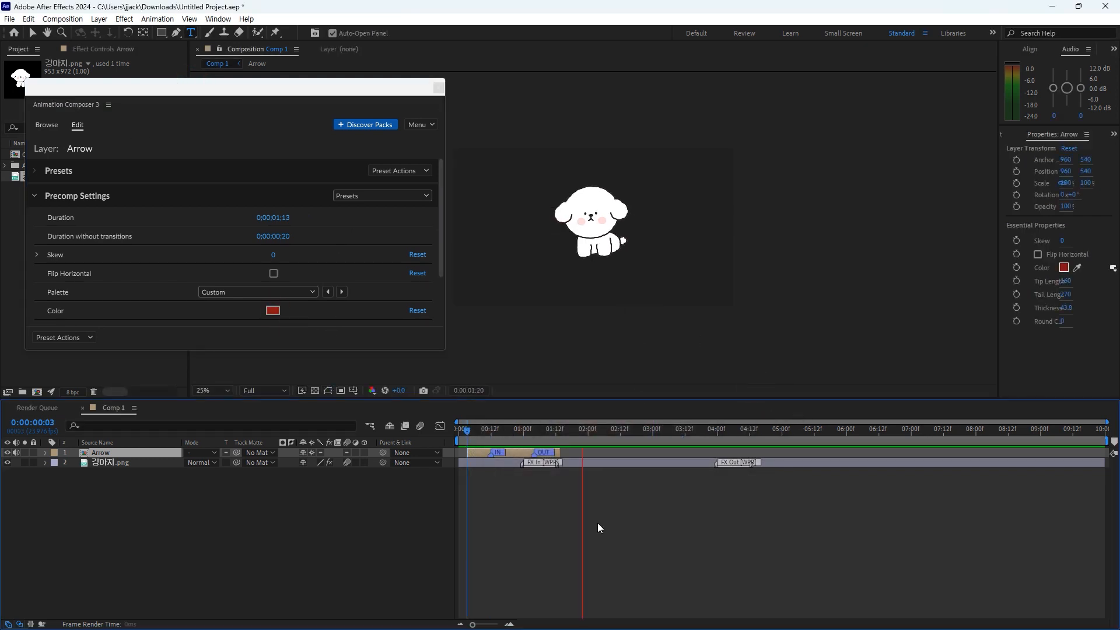
key(space)
drag(550, 432, 461, 434)
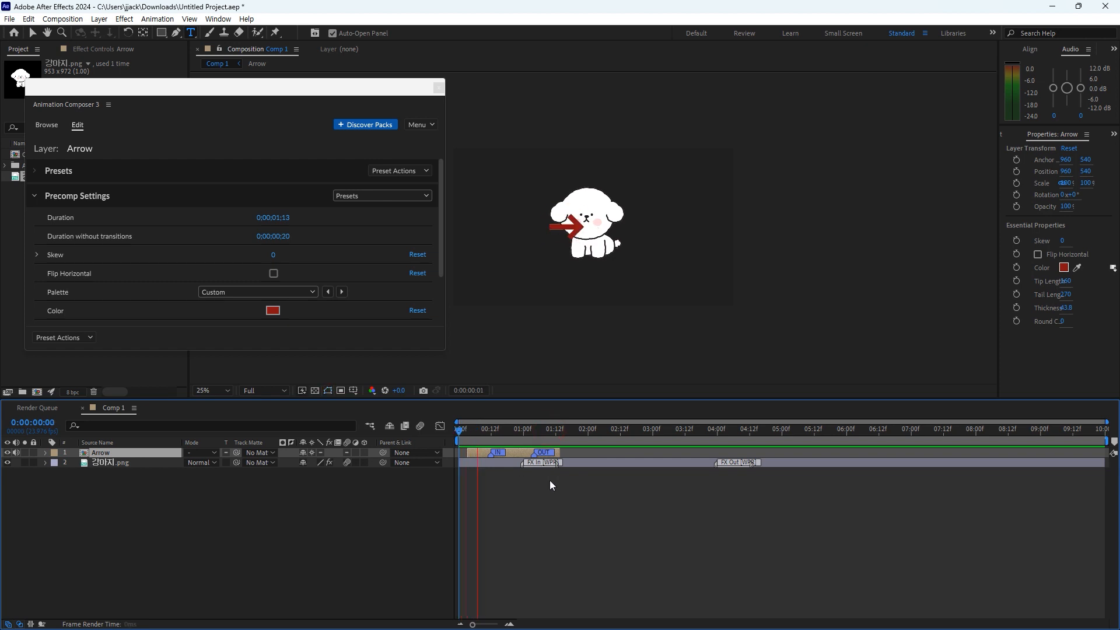
drag(529, 429, 504, 433)
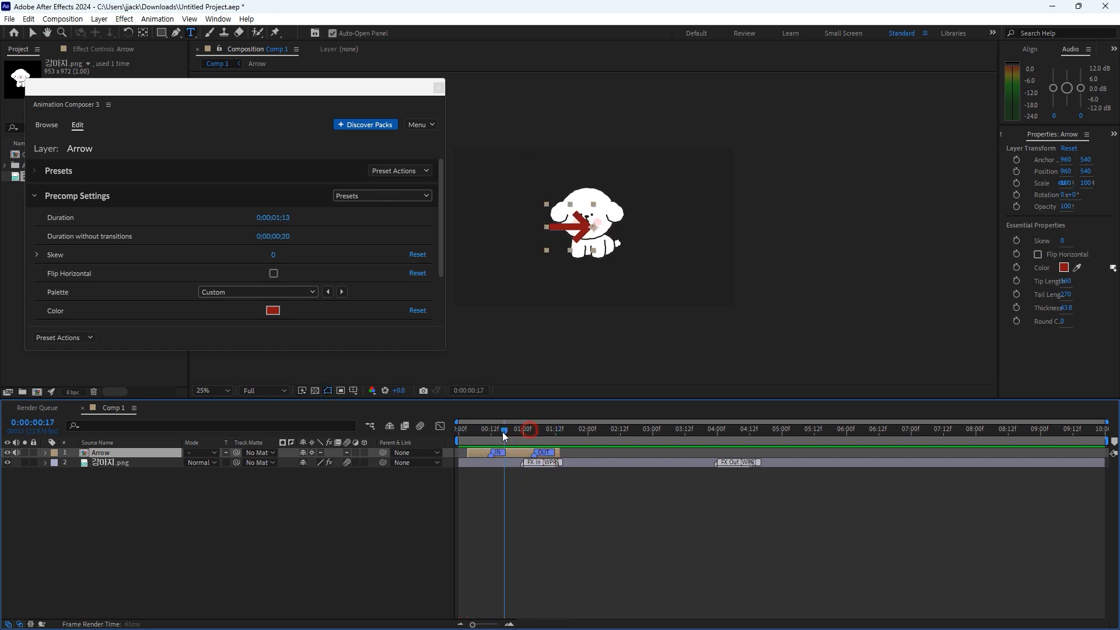
Step: Extend the Arrow layer to about 03:17, move its OUT marker to about 03:00 and its IN marker to about 00:16, and play it
drag(561, 454, 698, 454)
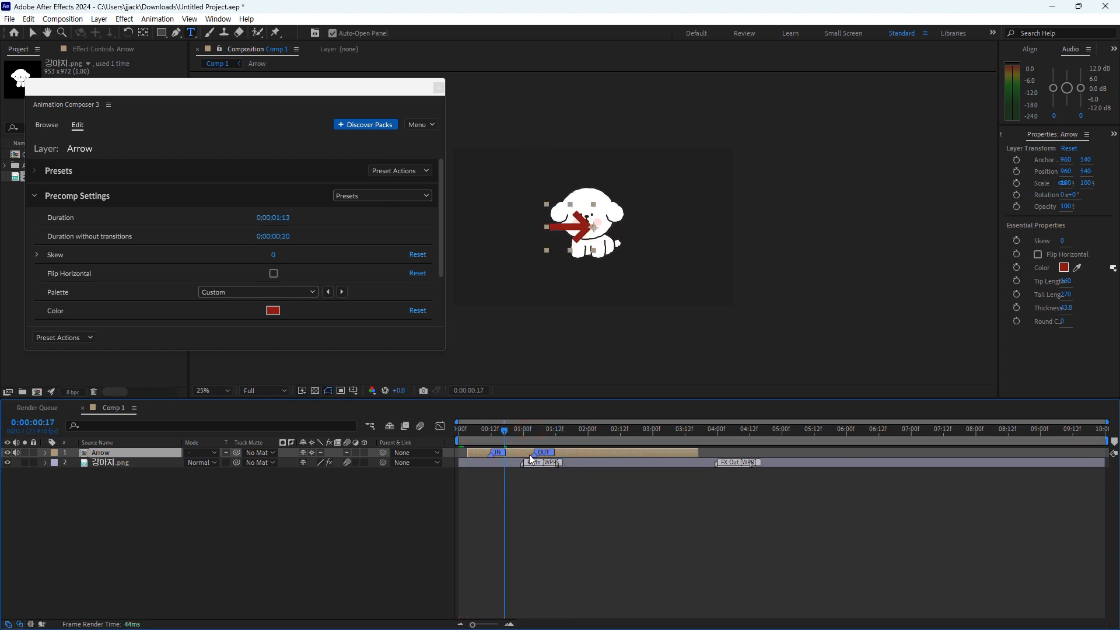
drag(549, 454, 655, 454)
mouse_move(491, 454)
mouse_down()
mouse_move(502, 455)
mouse_move(465, 431)
mouse_up()
key(space)
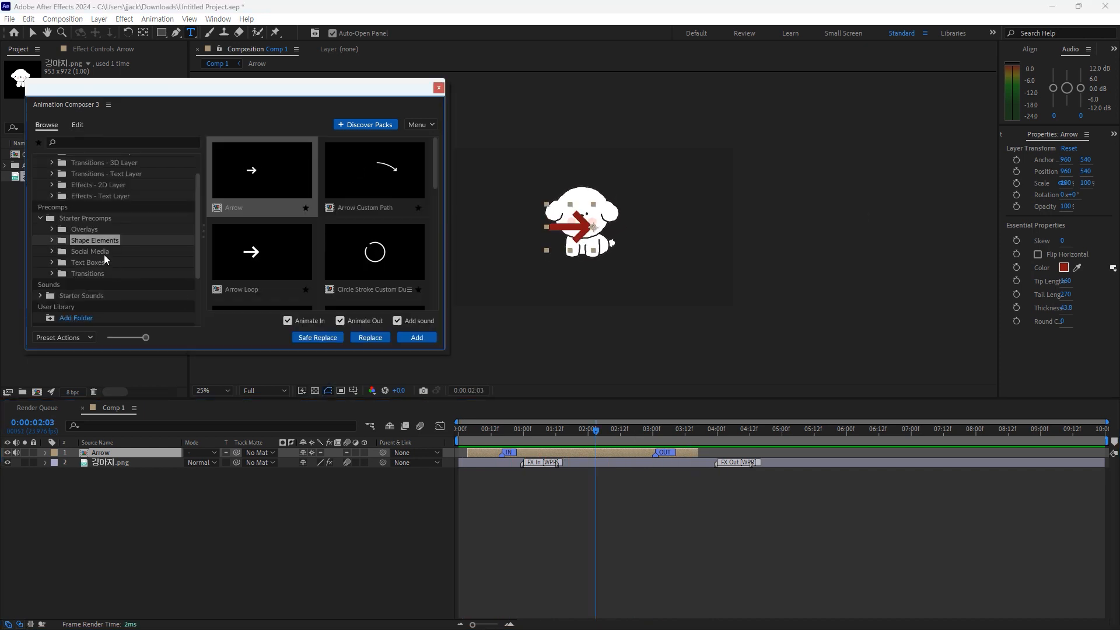
Step: Add the Instagram - Lower Third precomp from the Social Media category to Comp 1 and play its intro animation
click(95, 249)
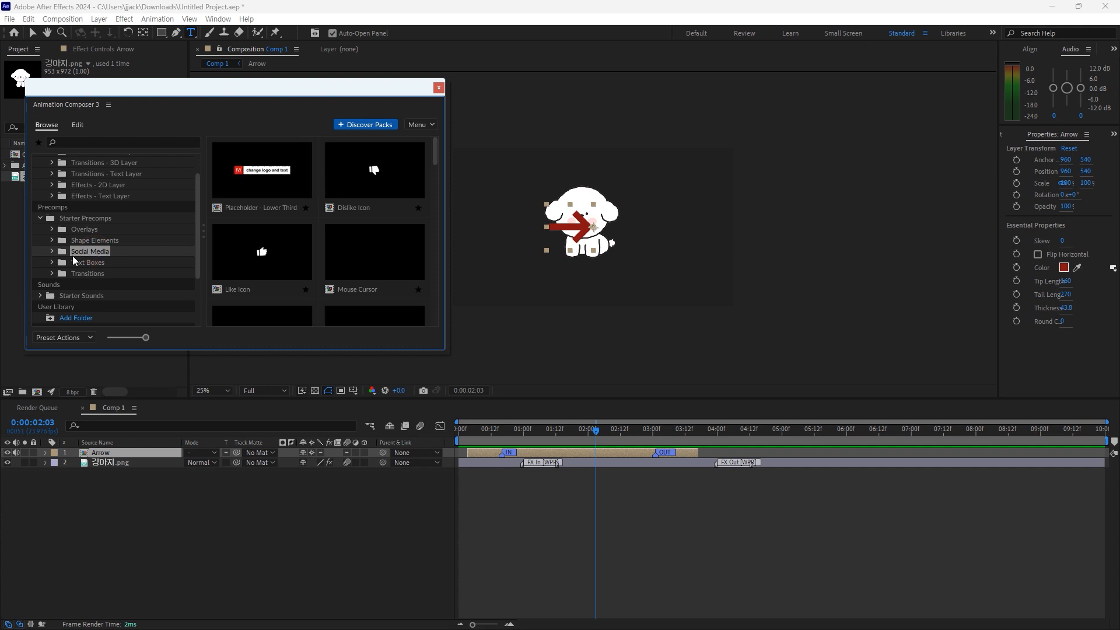
scroll(331, 256, down, 2)
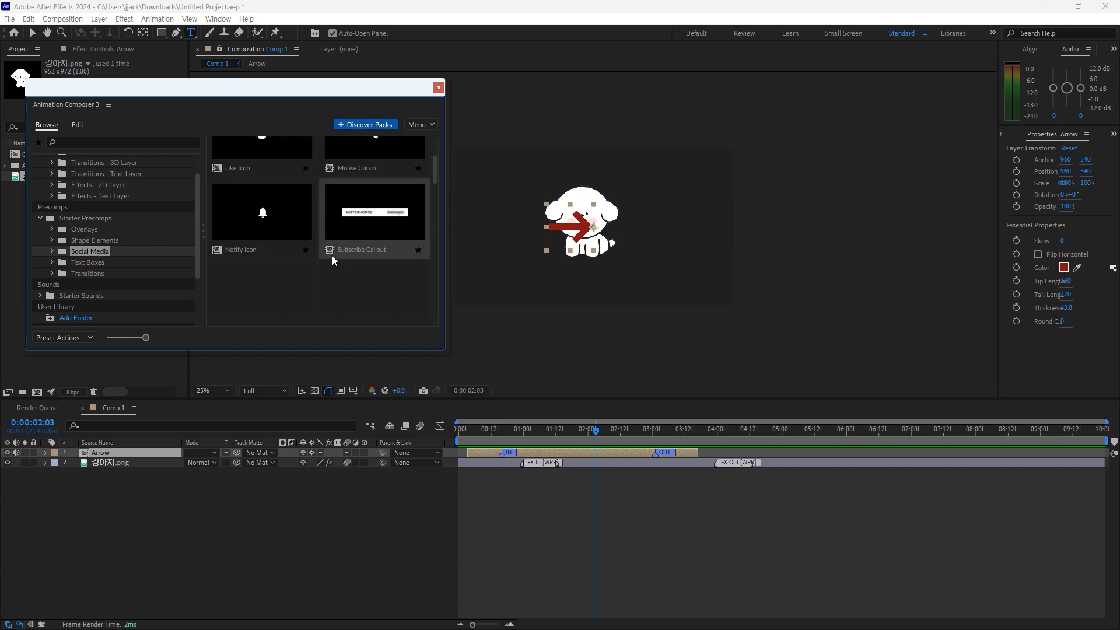
scroll(432, 280, down, 1)
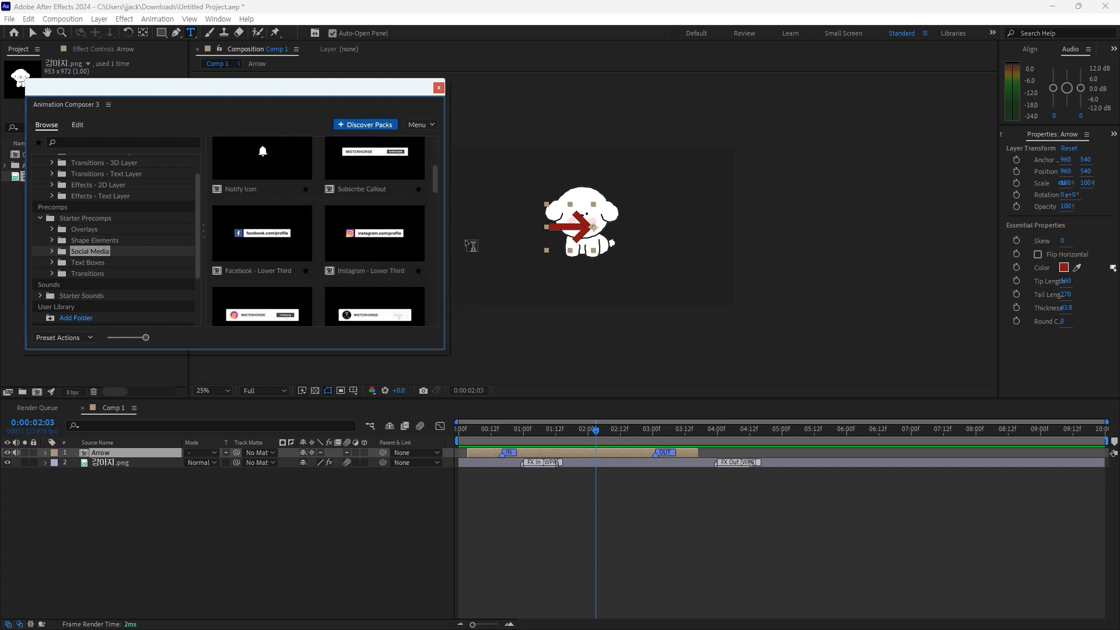
click(377, 236)
double_click(377, 235)
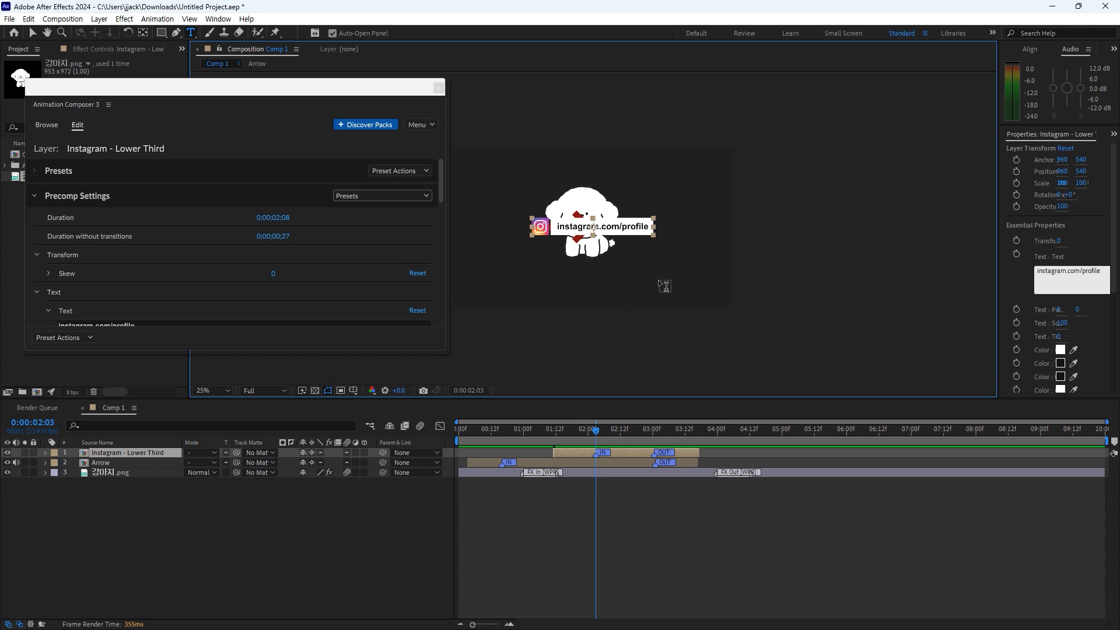
drag(582, 430, 551, 438)
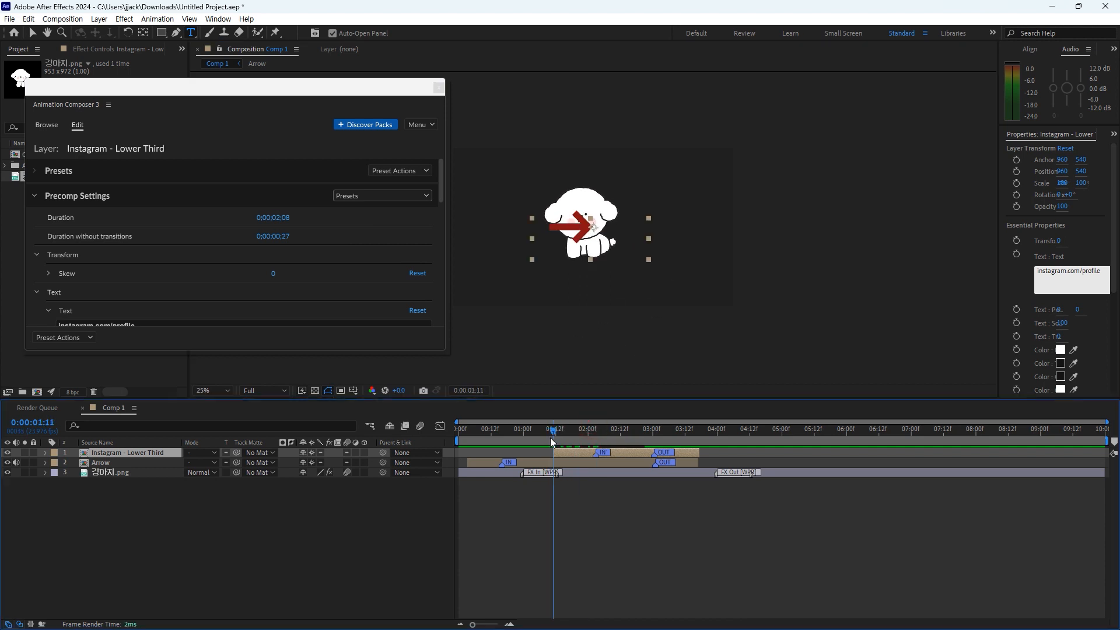
key(space)
key(space)
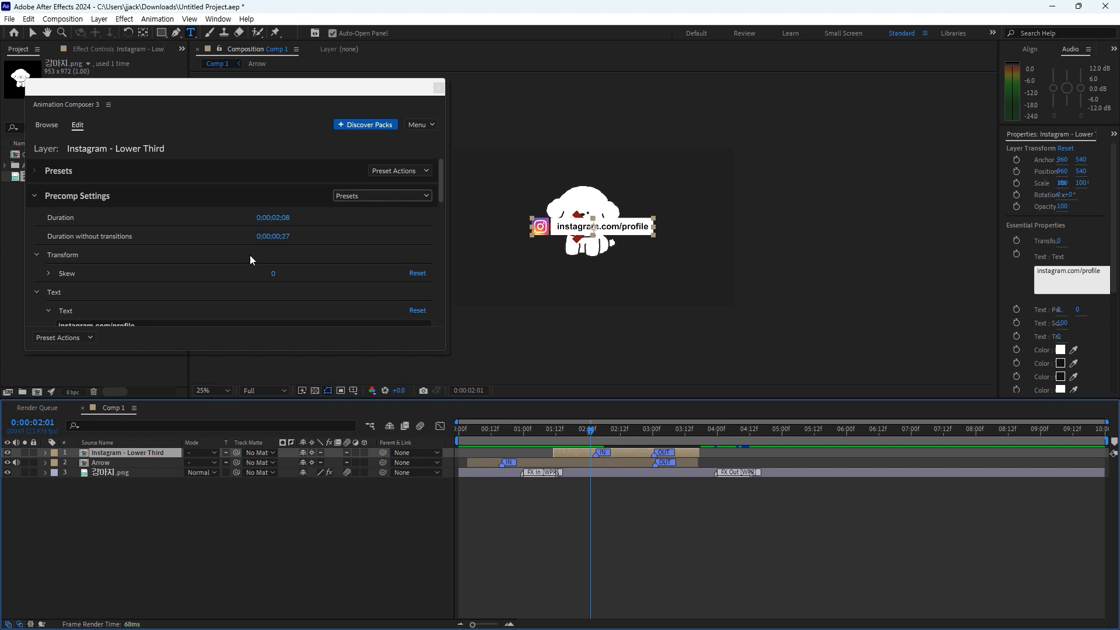
Step: Change the lower third's text to instagram.com/monkey and scrub its animation, leaving the playhead at 0:00:02:23
scroll(202, 235, down, 10)
scroll(201, 242, up, 3)
click(154, 211)
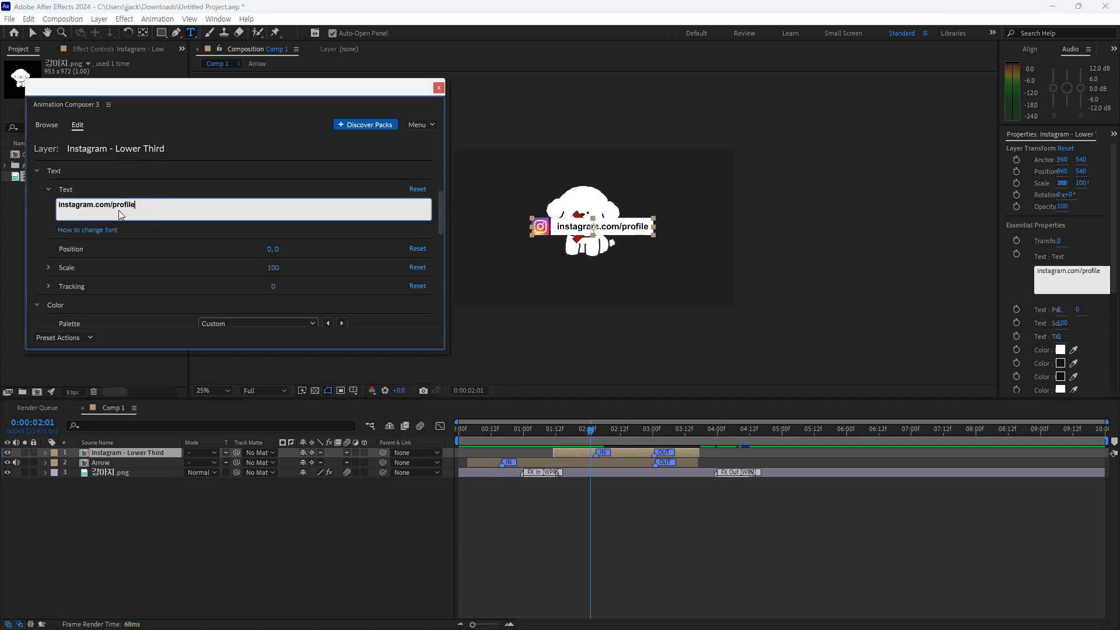
drag(153, 206, 118, 204)
key(BackSpace)
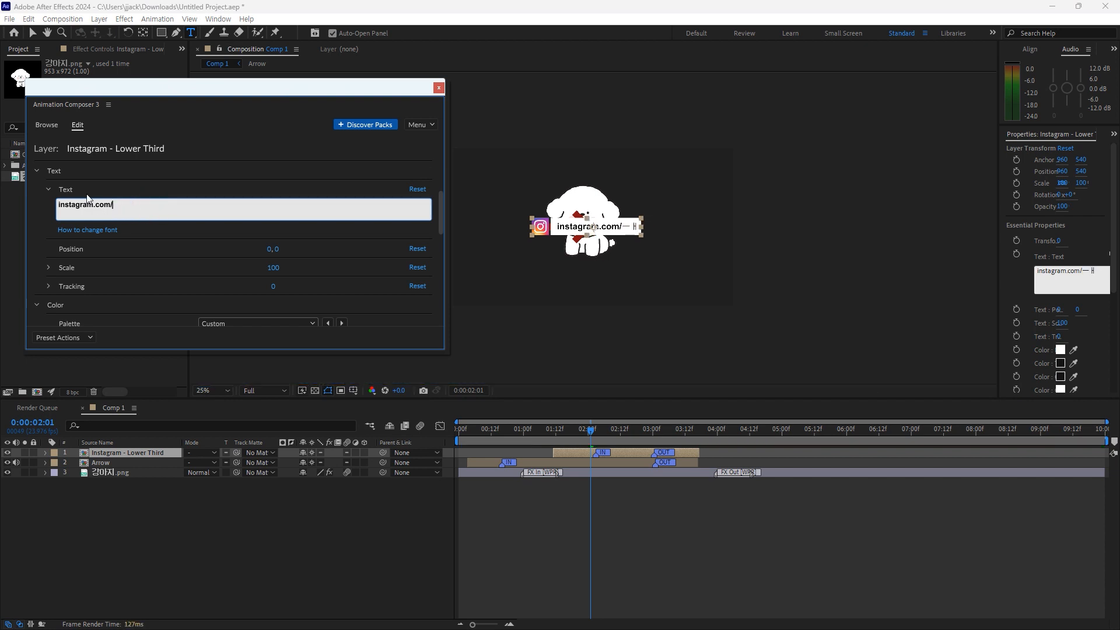
text(o)
key(BackSpace)
text(monkey)
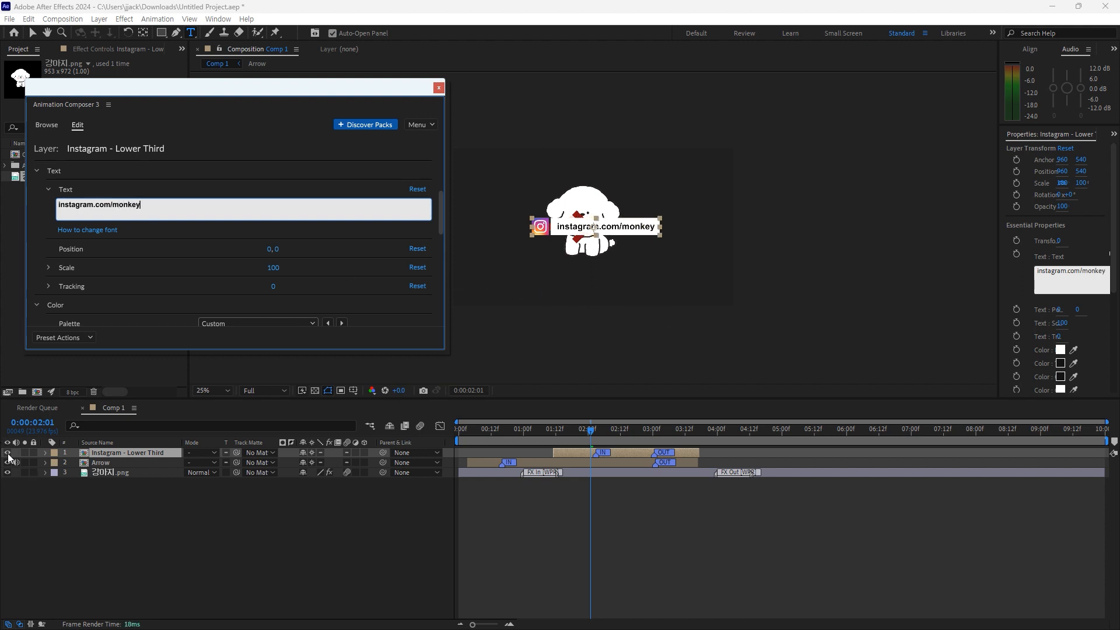
click(230, 547)
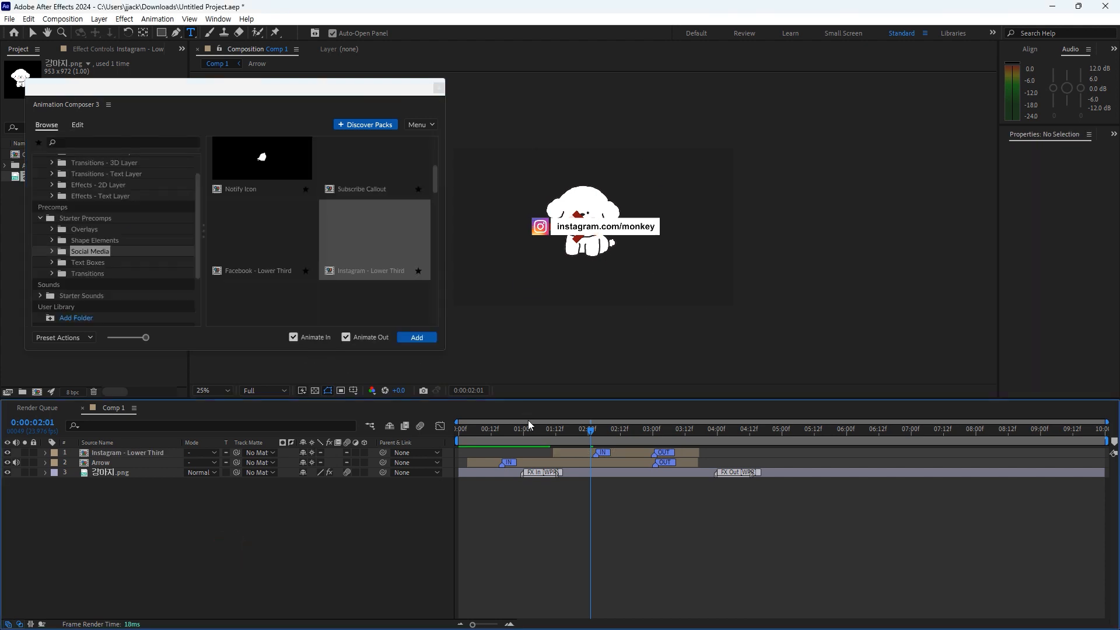
drag(590, 434, 653, 430)
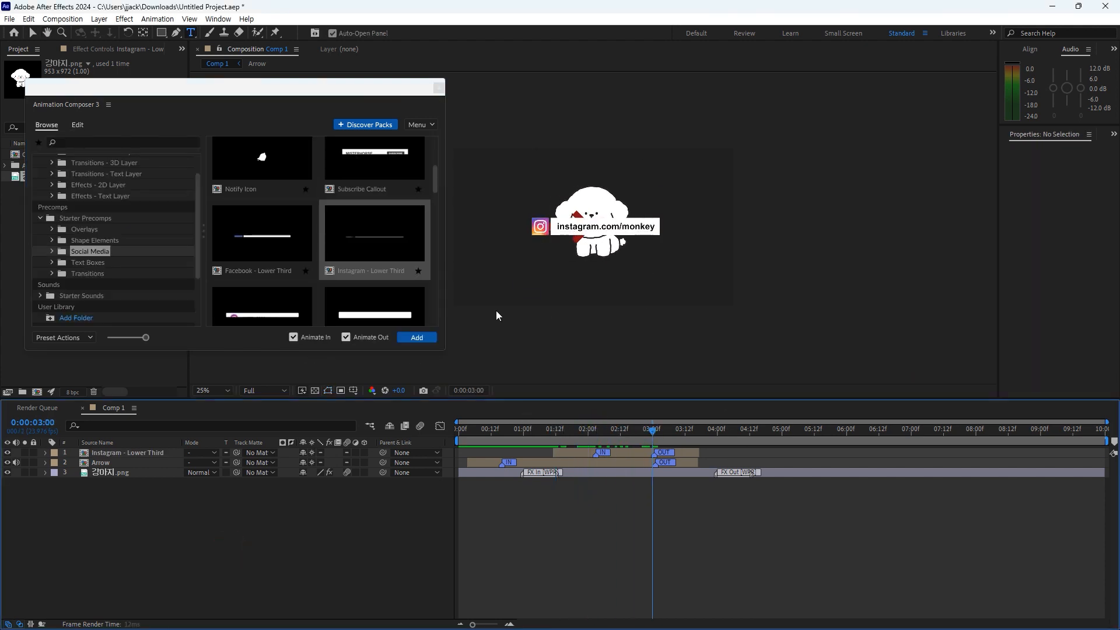
key(Page_Up)
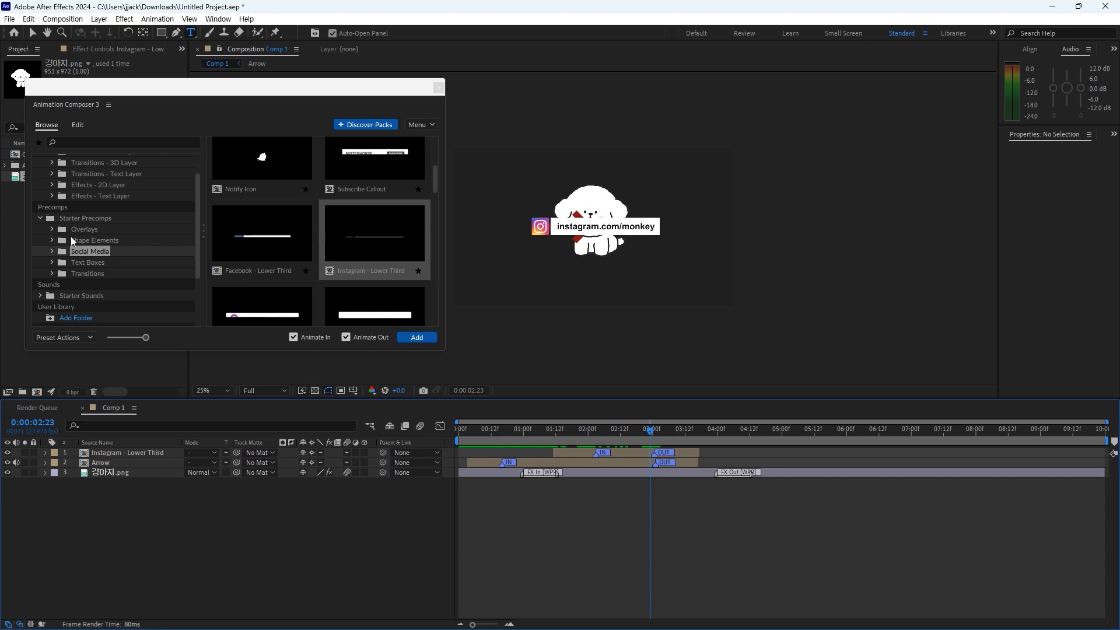
Step: Look through the Text Boxes and Transitions categories of the Starter Precomps
click(94, 265)
click(90, 264)
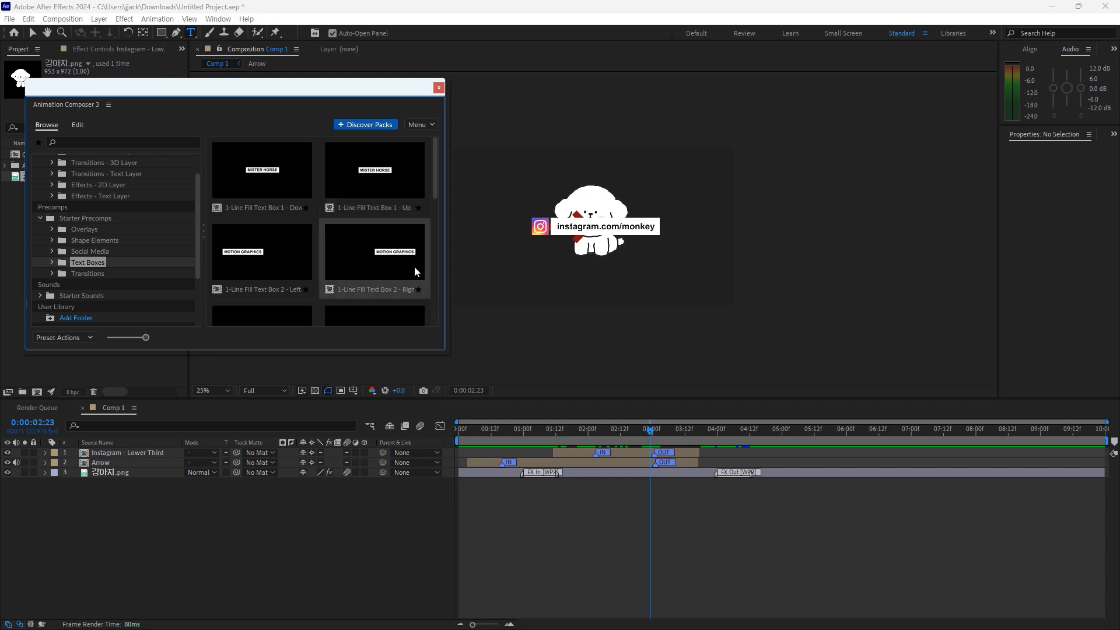
scroll(368, 263, down, 2)
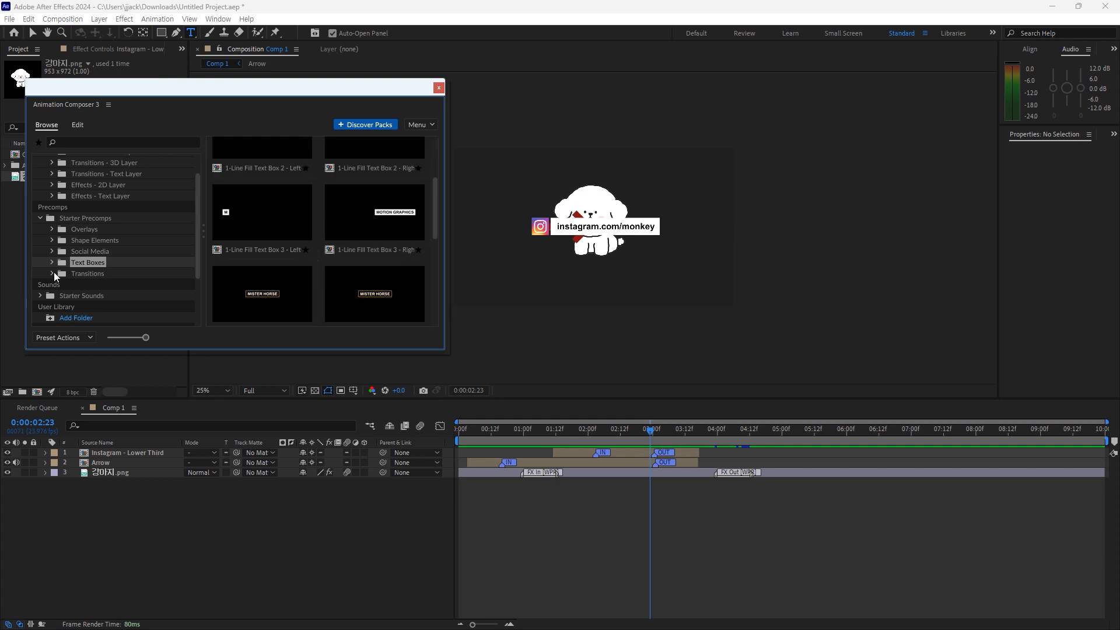
click(87, 274)
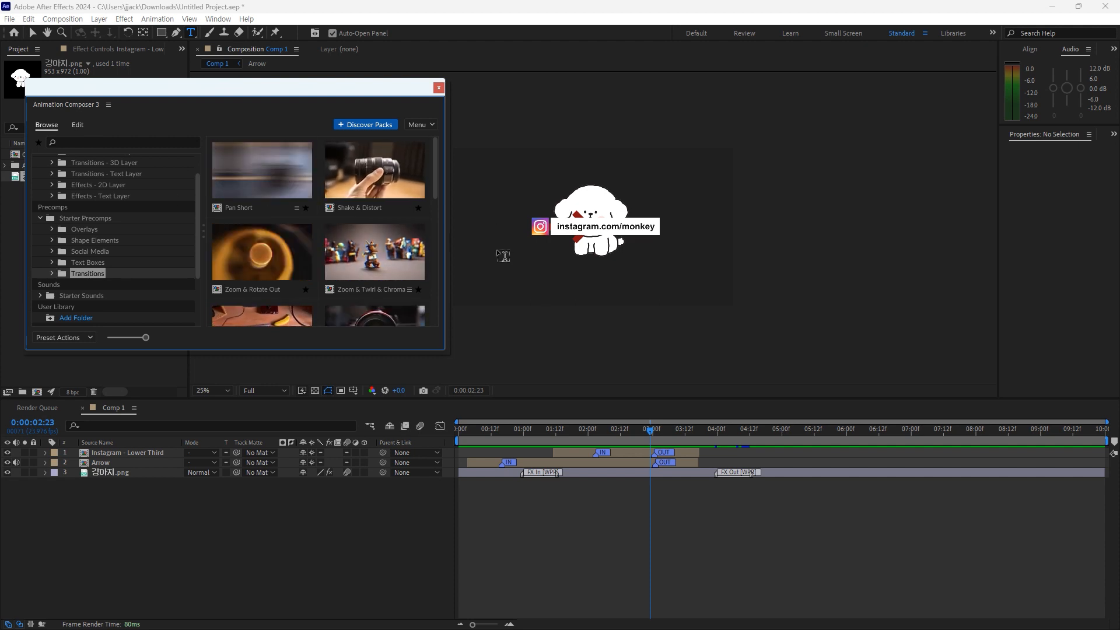
Step: Delete all three layers from Comp 1 and add the Pan Short transition precomp at 0:00:02:23
drag(230, 544, 85, 453)
key(Delete)
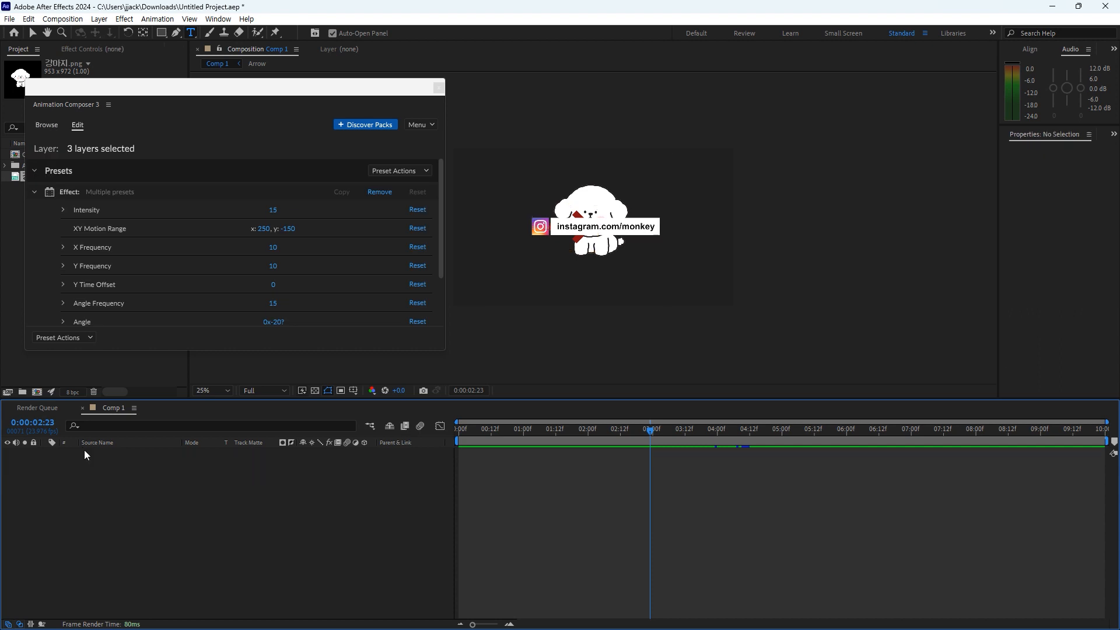
click(244, 183)
drag(245, 182, 171, 523)
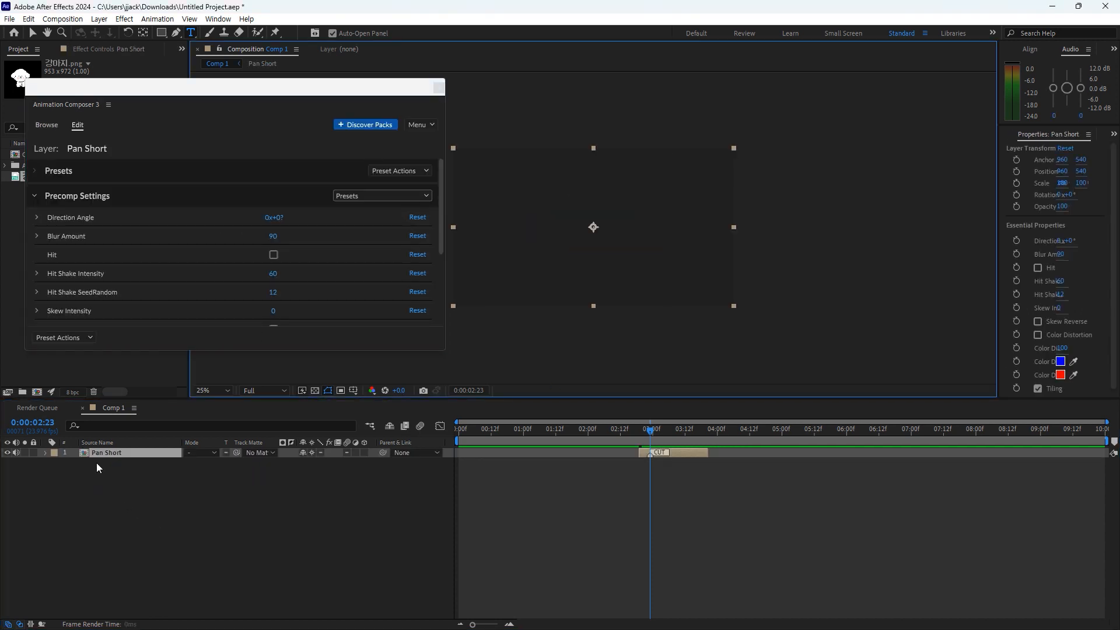
Step: Place the playhead on the Pan Short layer's CUT marker at 0:00:02:23
drag(649, 432, 615, 434)
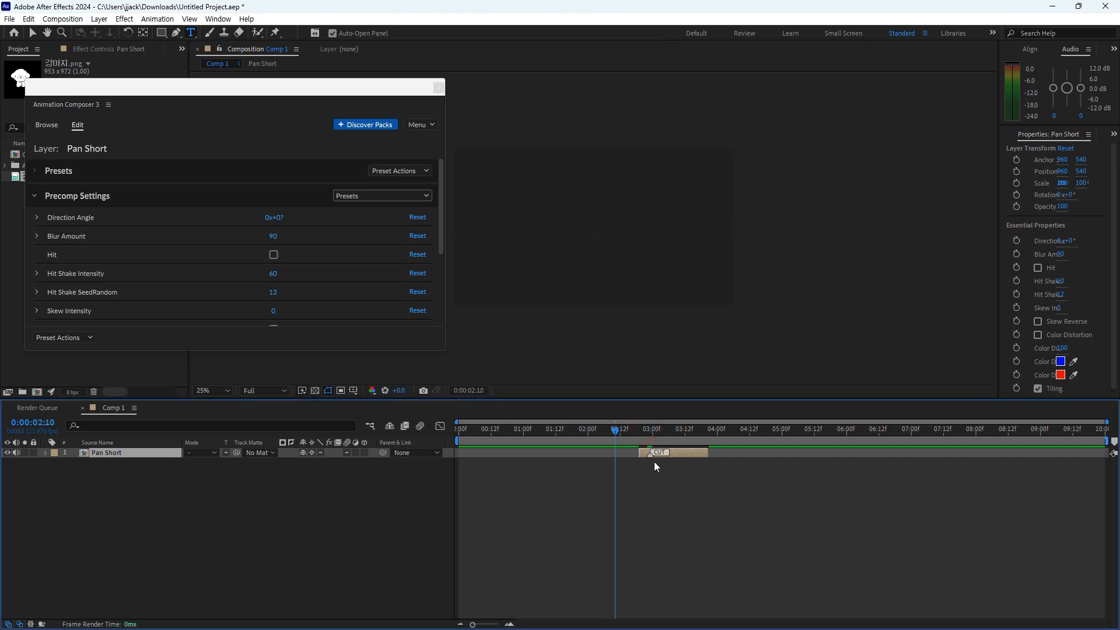
scroll(700, 476, up, 5)
scroll(583, 473, down, 4)
key(k)
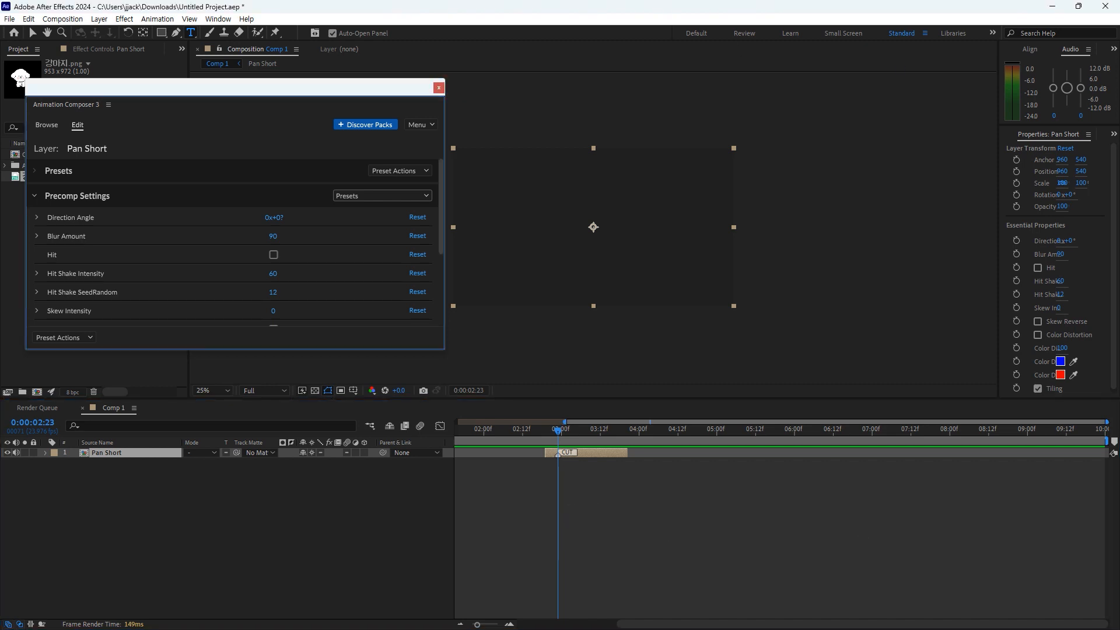
Step: Import the 192649 and pexels MP4 clips and place them below Pan Short, the first ending and the second starting at its CUT marker
drag(77, 286, 22, 361)
click(438, 87)
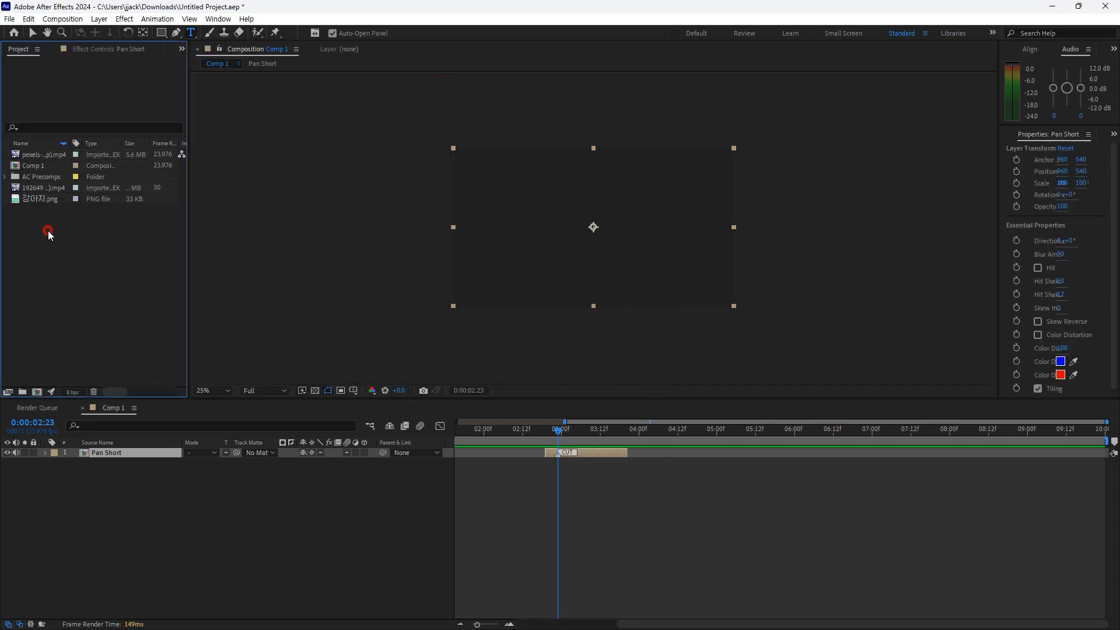
drag(43, 188, 113, 482)
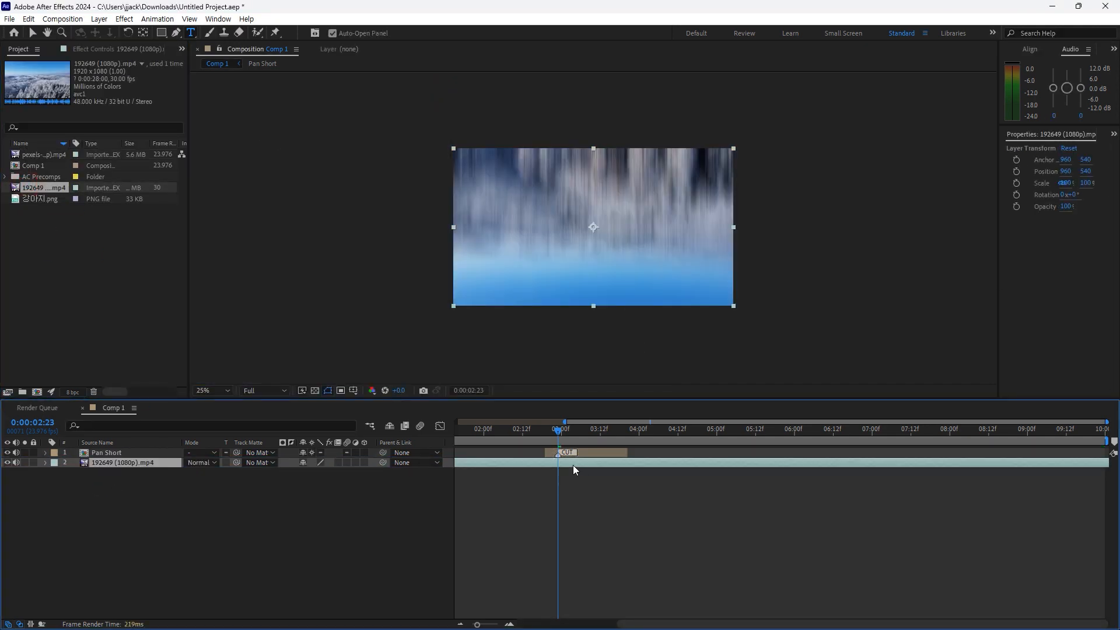
drag(33, 155, 232, 512)
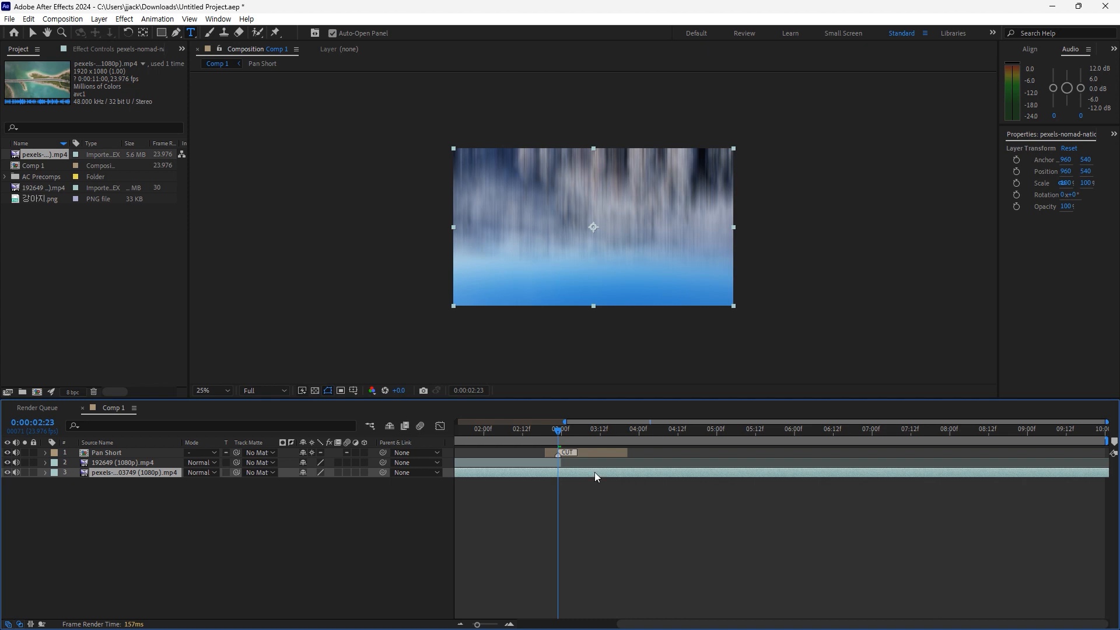
key(alt+bracketleft)
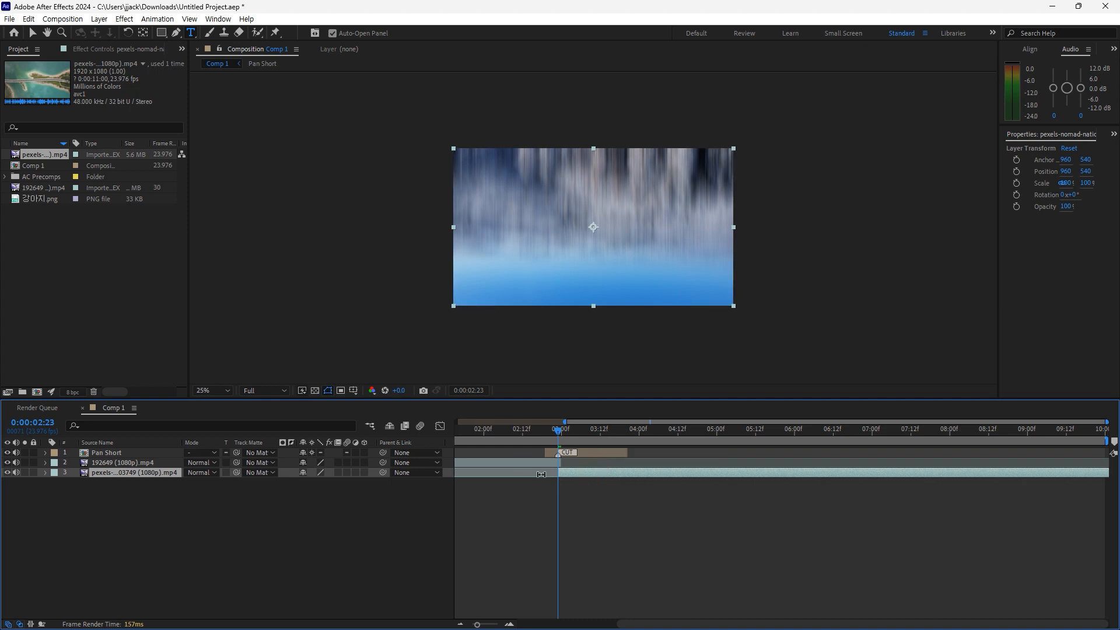
Step: Play the comp through the cut to view the Pan Short transition between the two video clips
click(554, 431)
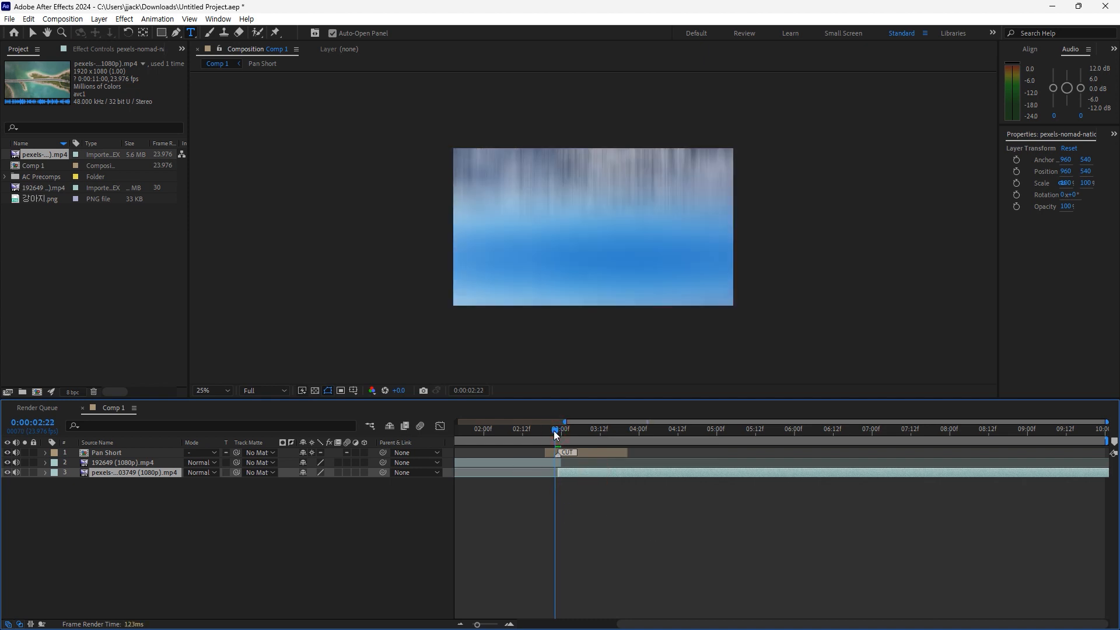
drag(554, 431, 447, 461)
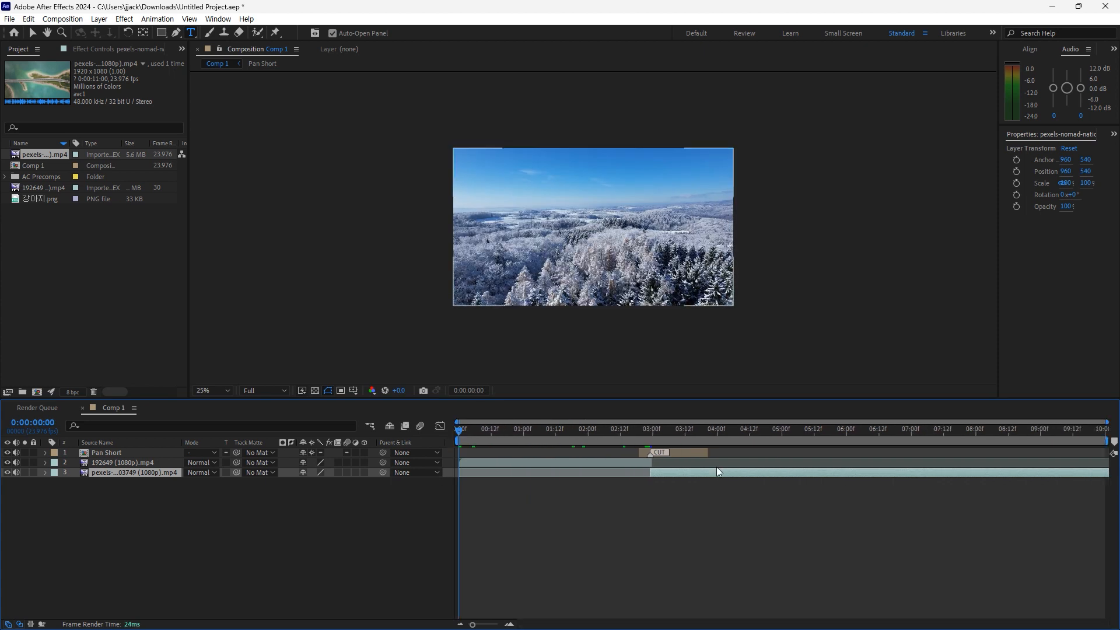
mouse_move(137, 465)
mouse_down()
mouse_move(138, 488)
mouse_move(151, 478)
mouse_move(124, 461)
mouse_up()
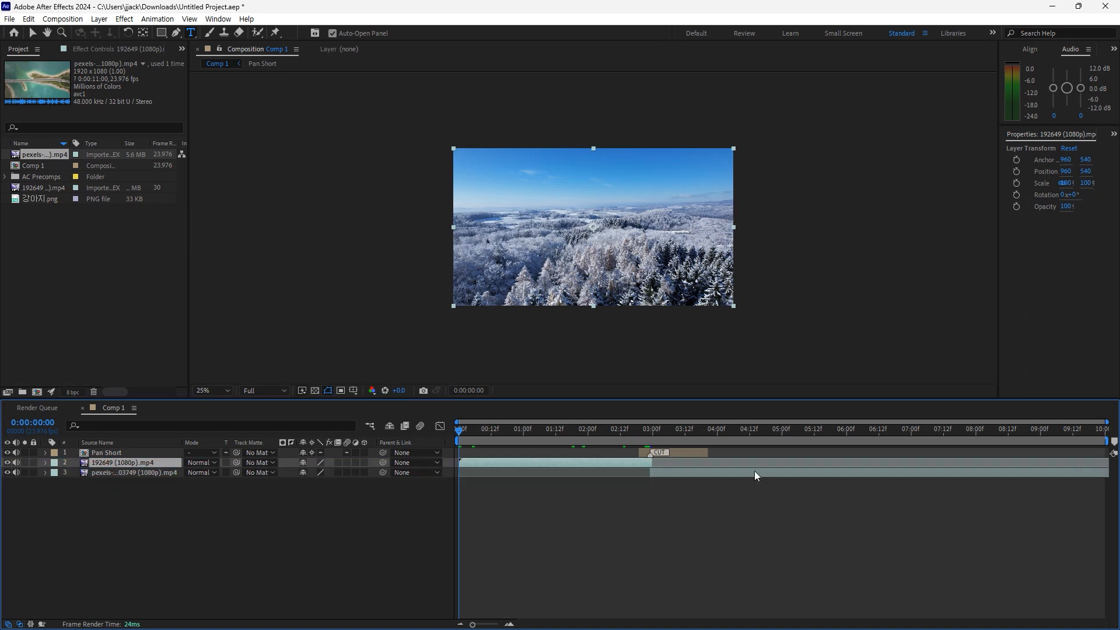
click(684, 454)
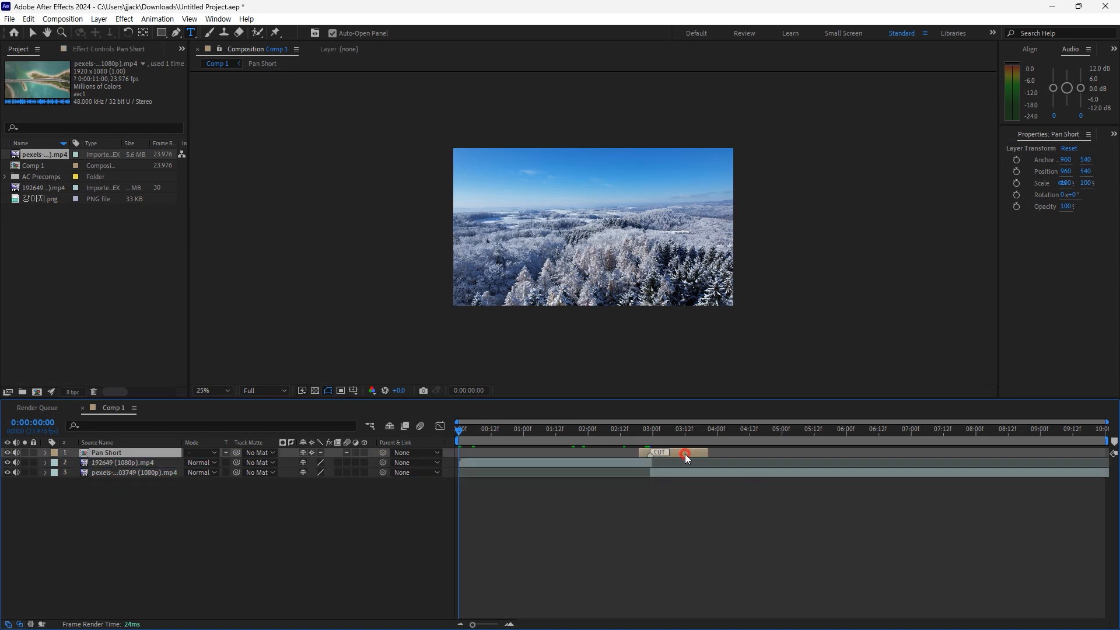
key(space)
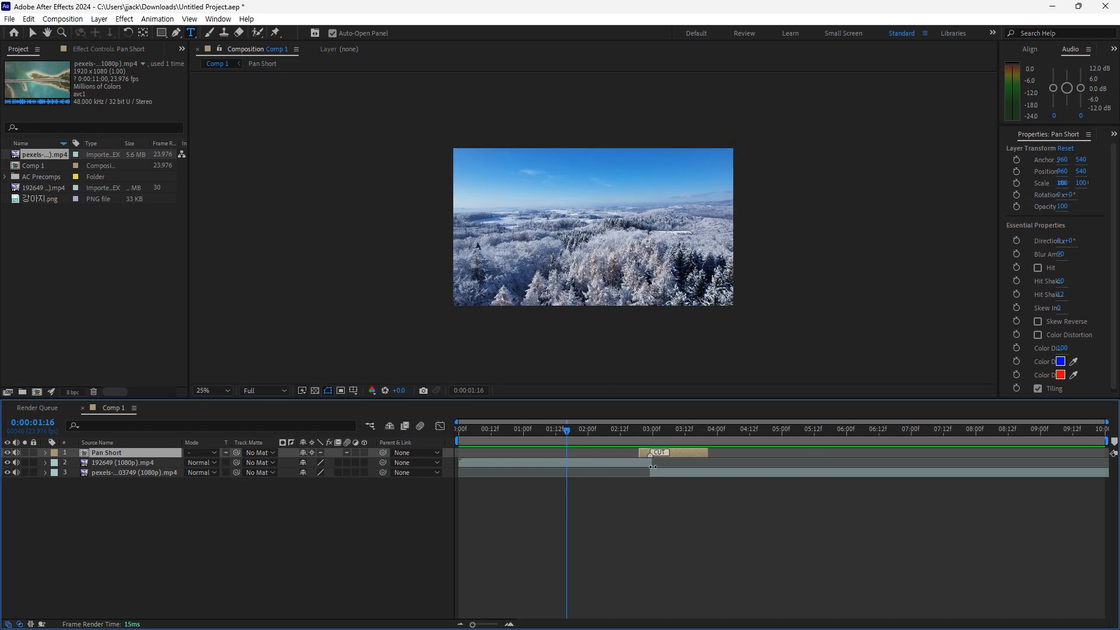
key(space)
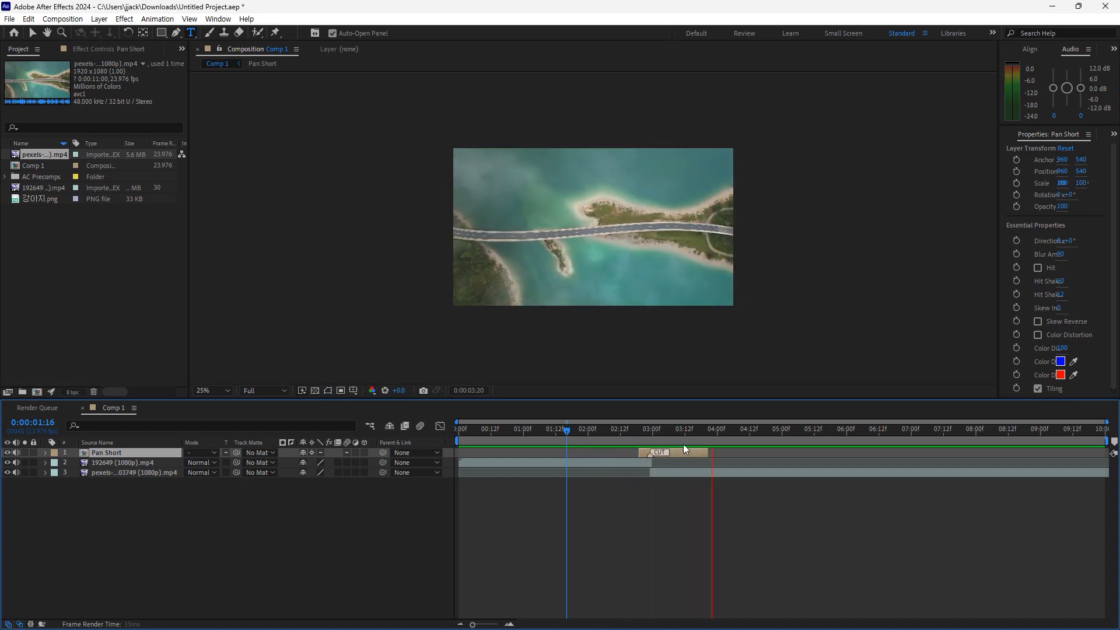
Step: Replay the comp from shortly before the cut to review the Pan Short transition
click(625, 429)
key(space)
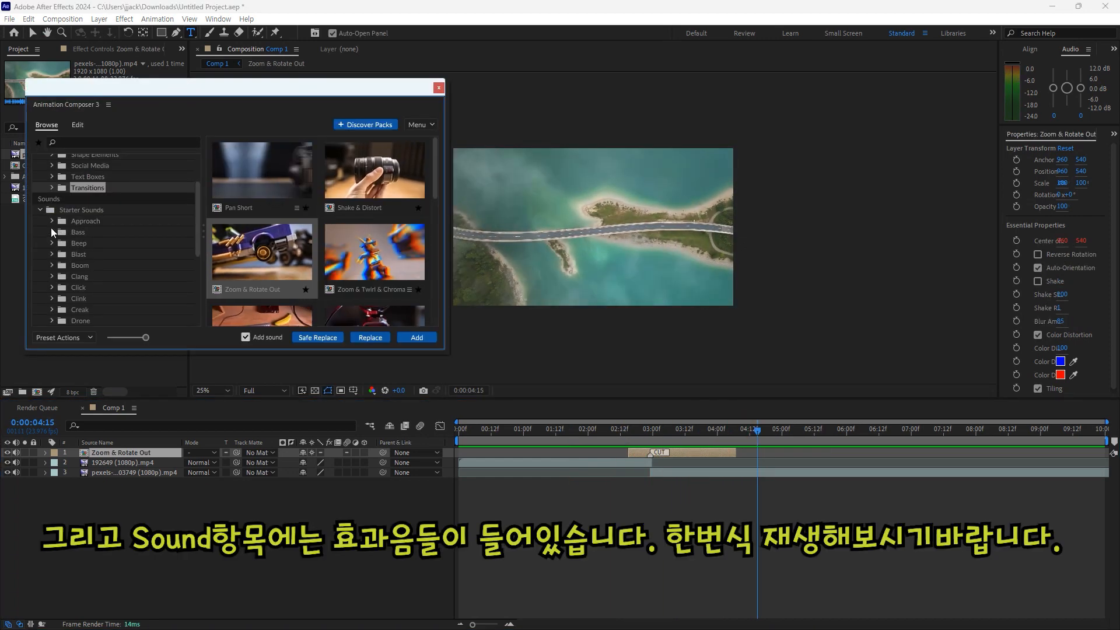
Step: Preview Dramatic Approach 01.wav and the Boom sounds in the Starter Sounds library, and collapse that library
click(52, 223)
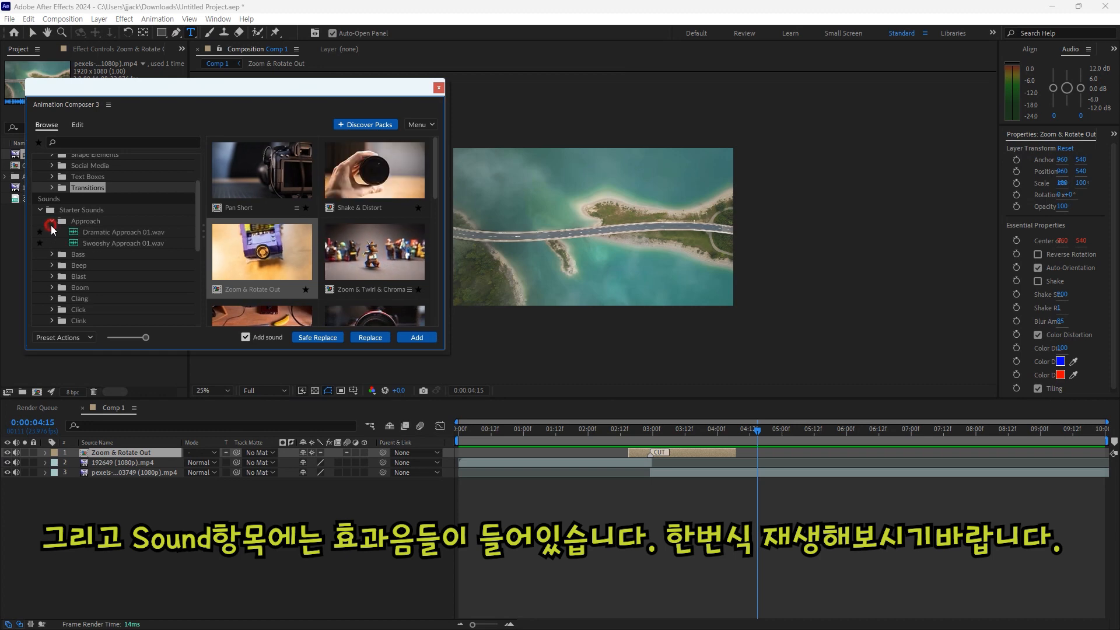
click(104, 233)
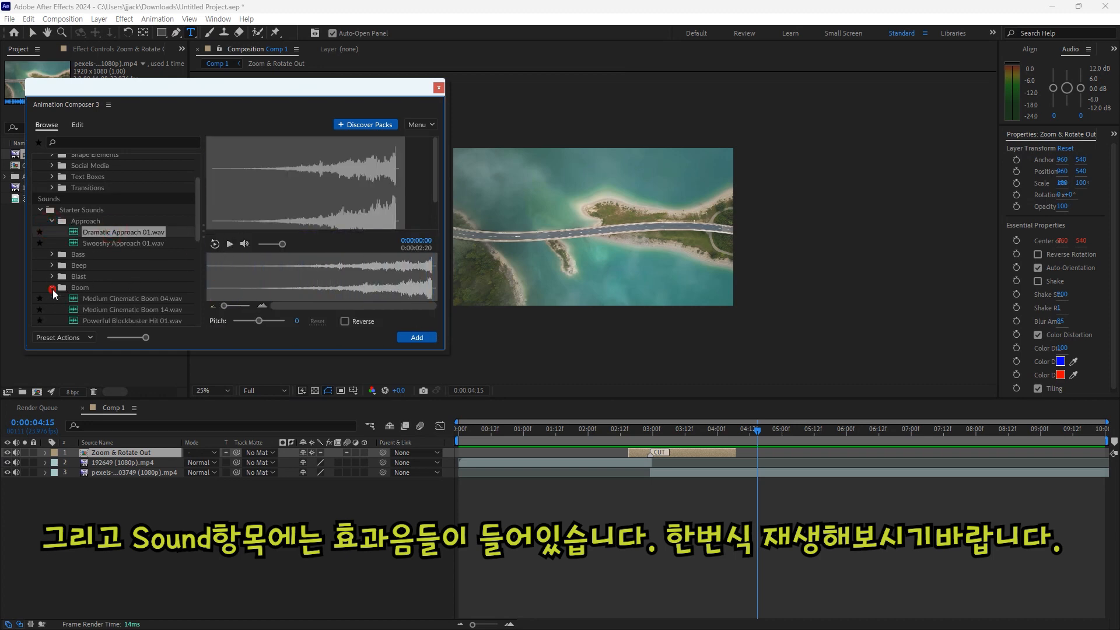
scroll(52, 290, up, 2)
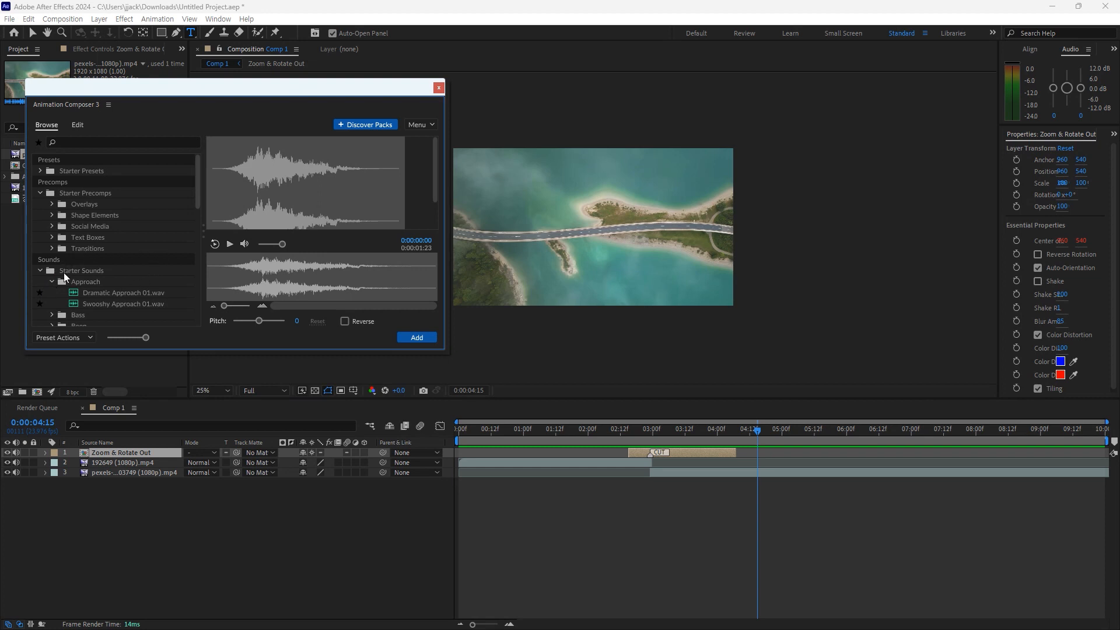
click(40, 271)
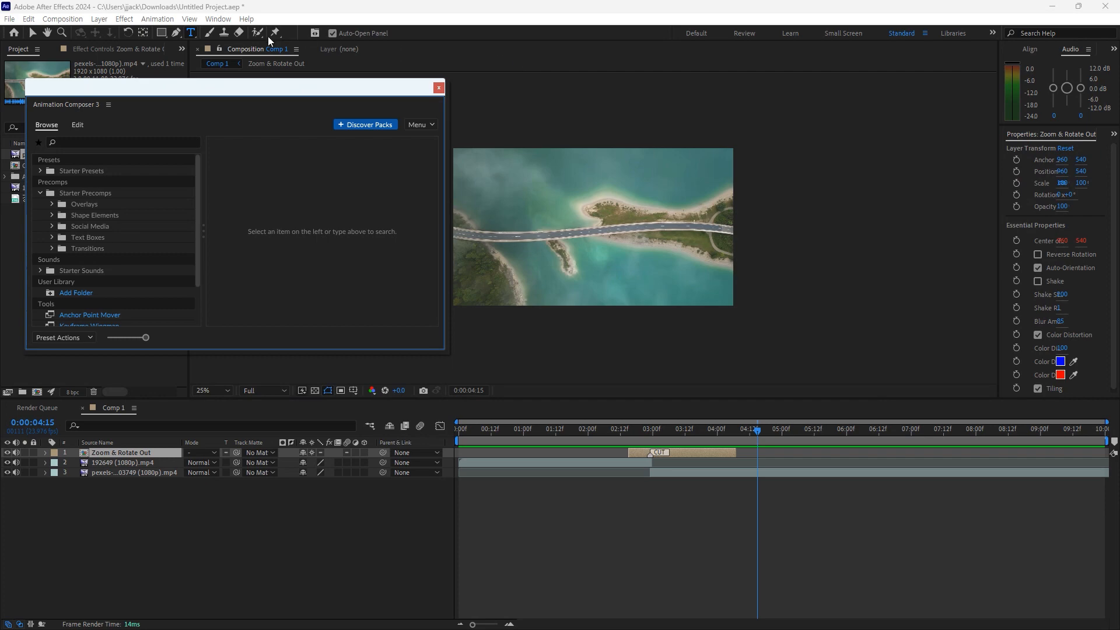
Step: Open the Anchor Point Mover tool, close it, and reopen it from Animation Composer's own tools list
click(218, 19)
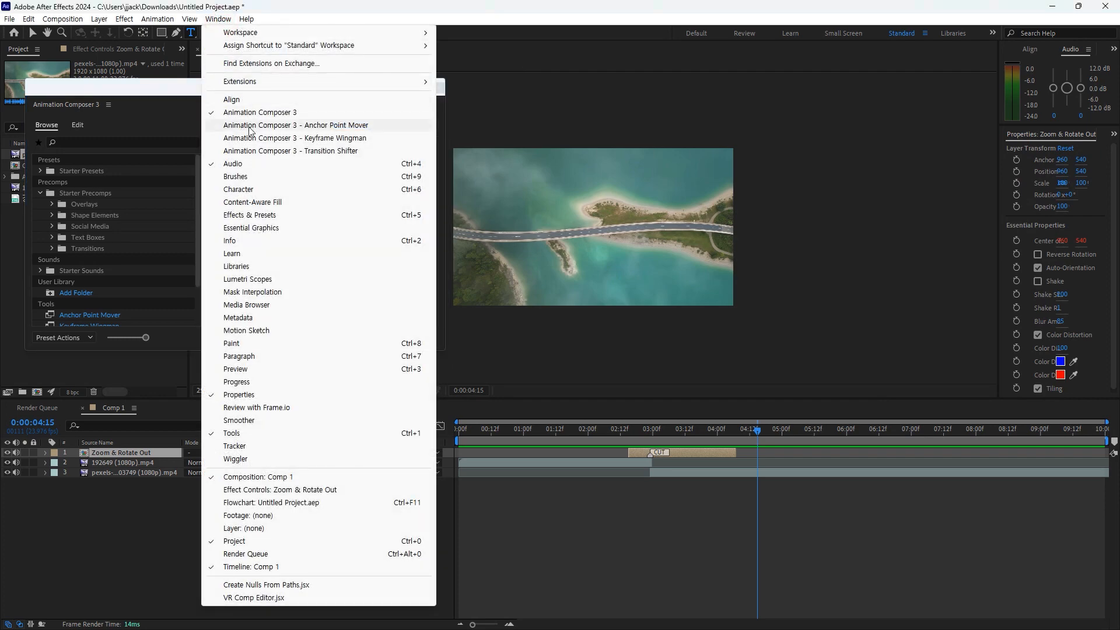
click(293, 126)
drag(969, 225, 873, 185)
scroll(173, 209, down, 3)
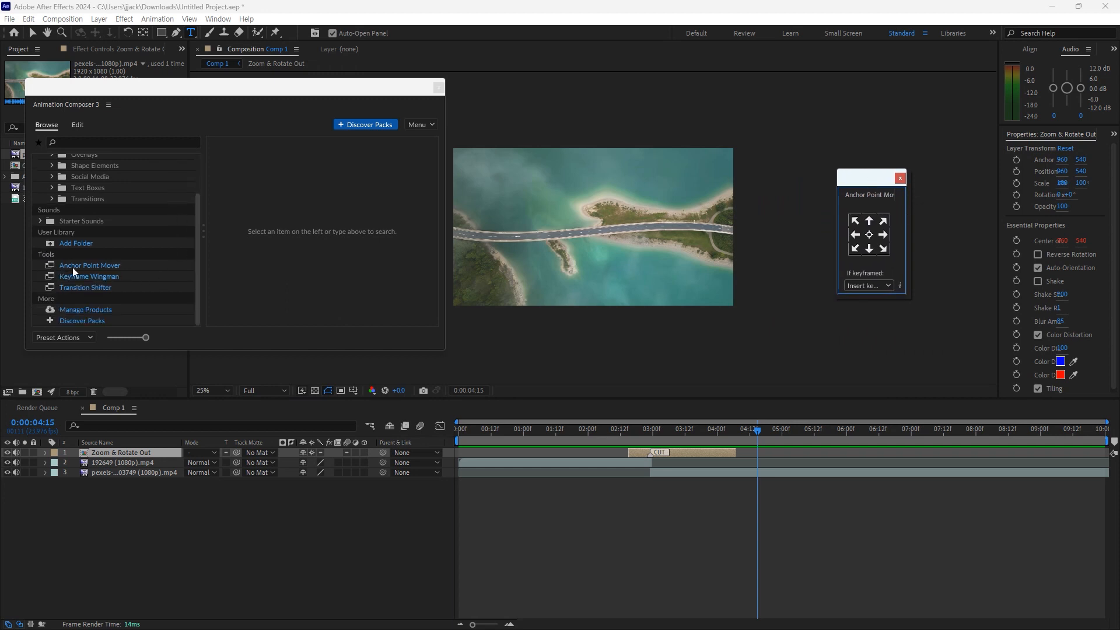
click(902, 181)
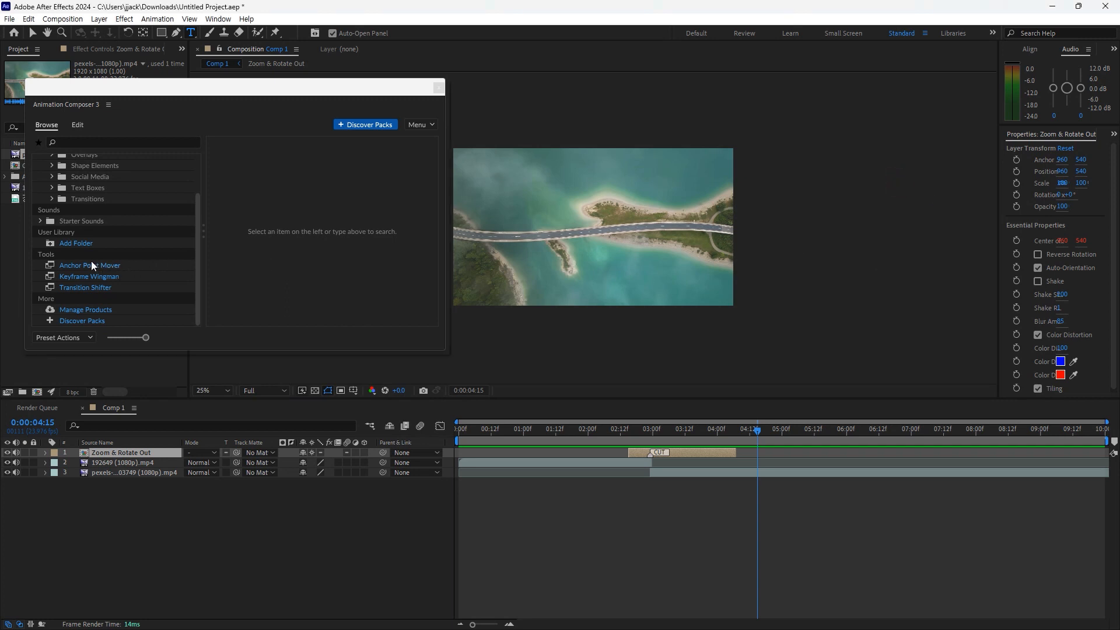
click(75, 266)
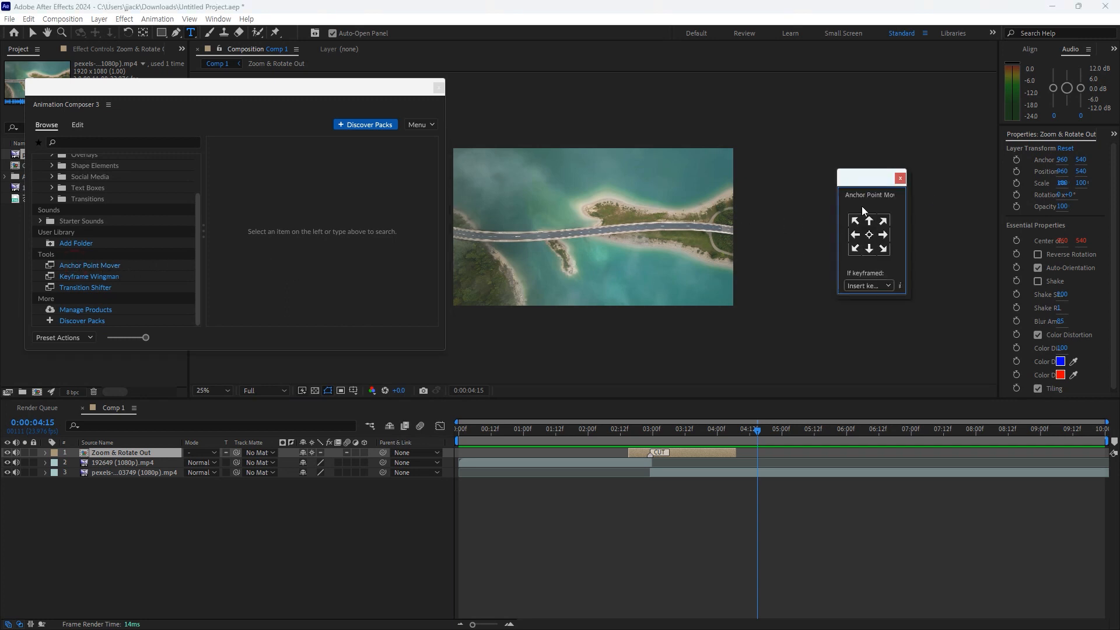
Step: Close the Animation Composer 3 window and keep Anchor Point Mover beside the composition preview
click(220, 19)
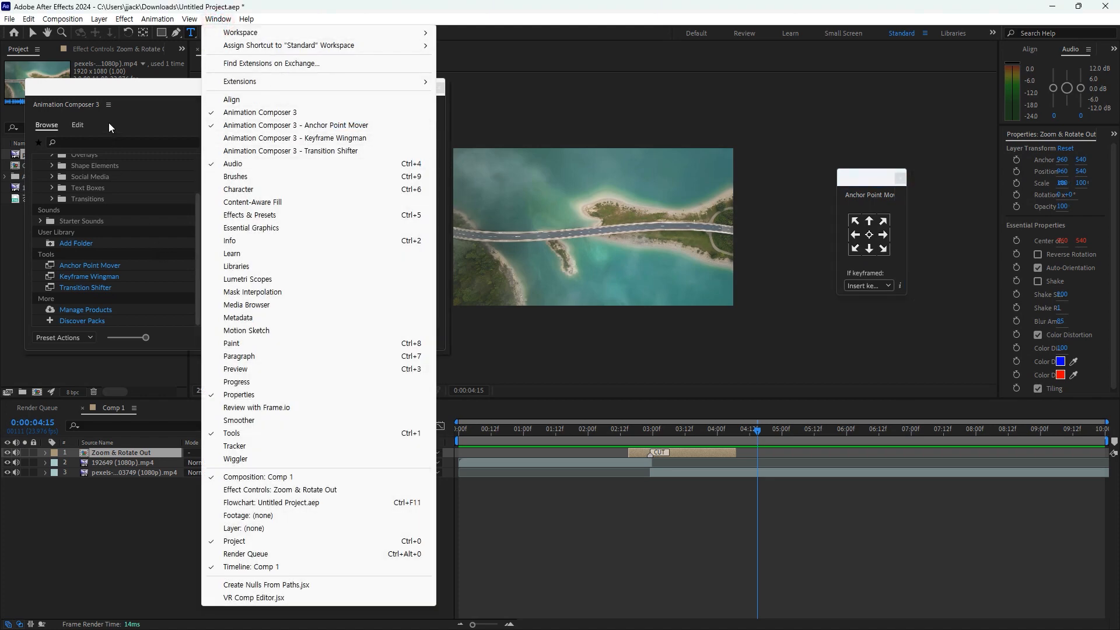
click(148, 89)
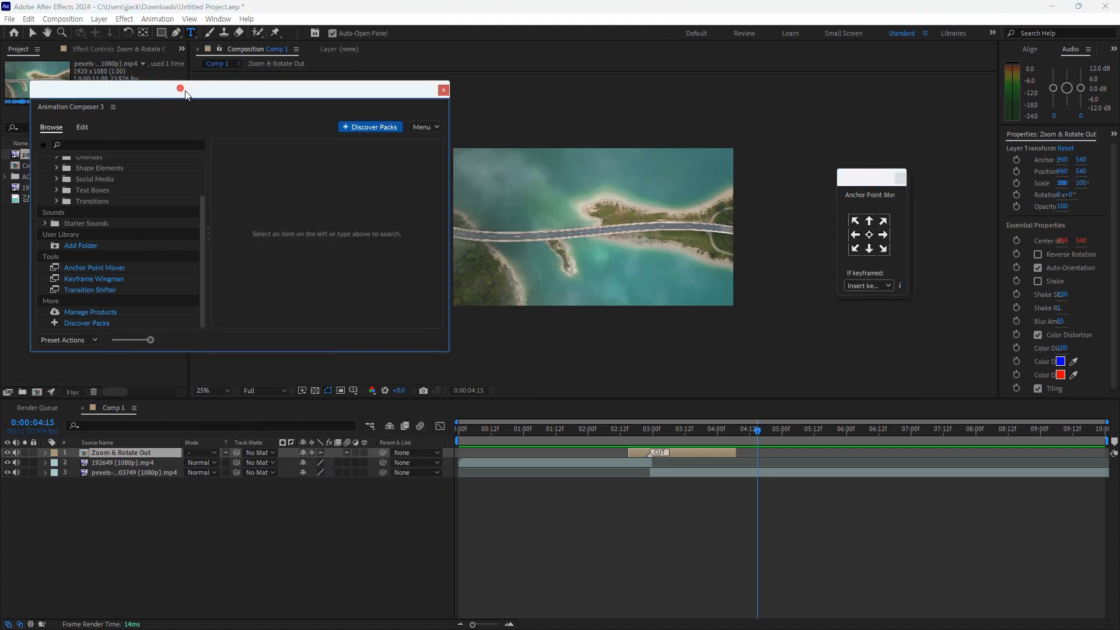
drag(207, 89, 245, 132)
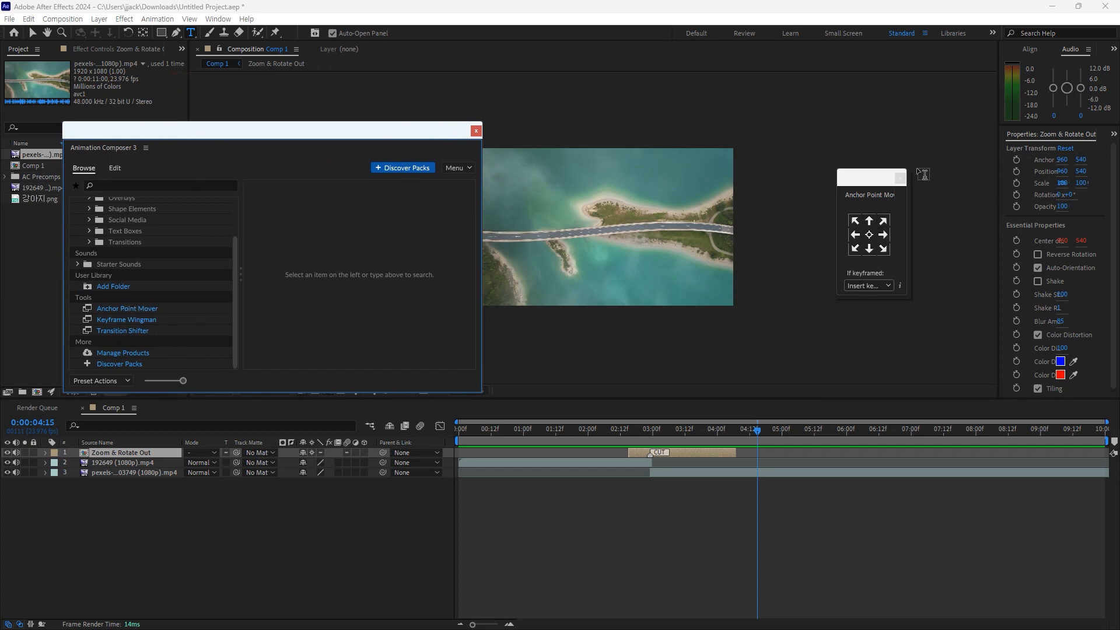
click(474, 130)
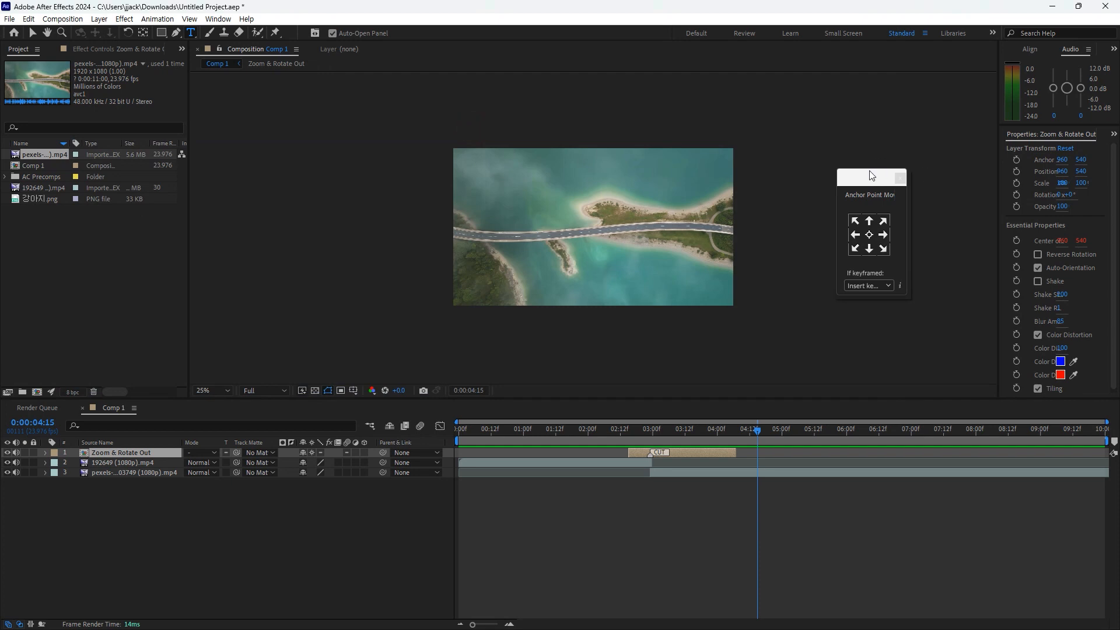
drag(870, 181, 897, 174)
Step: Delete all three layers from Comp 1 and add 강아지.png to it as a layer
drag(243, 550, 139, 457)
key(Delete)
drag(35, 197, 120, 544)
drag(894, 170, 882, 145)
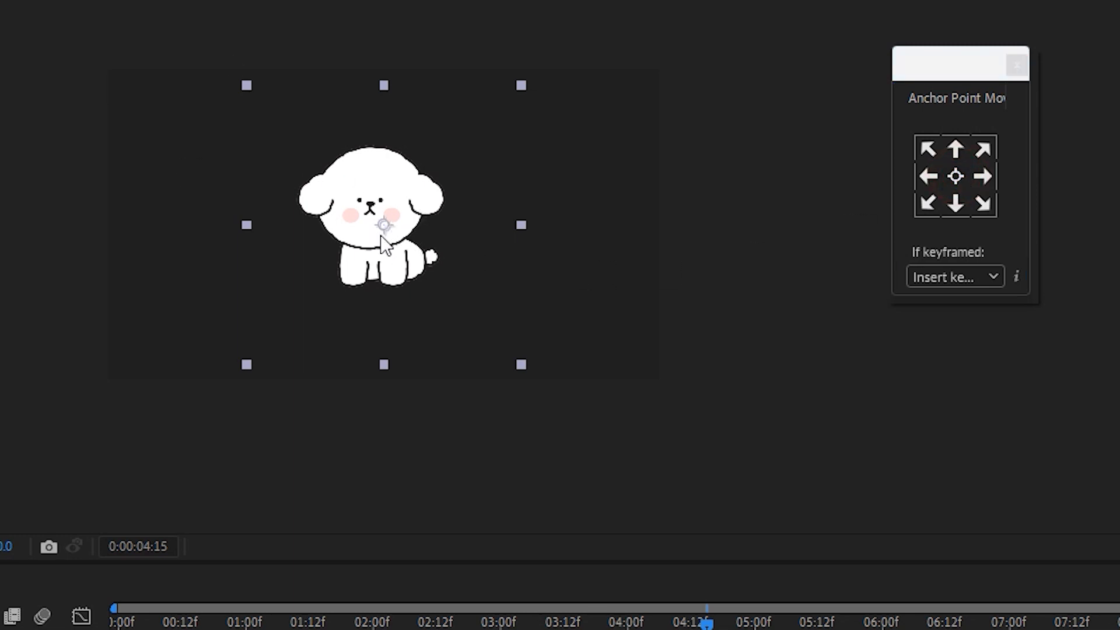
Step: Move the 강아지.png anchor point clockwise through the layer's corners and edge midpoints with Anchor Point Mover, ending at the centre
click(928, 150)
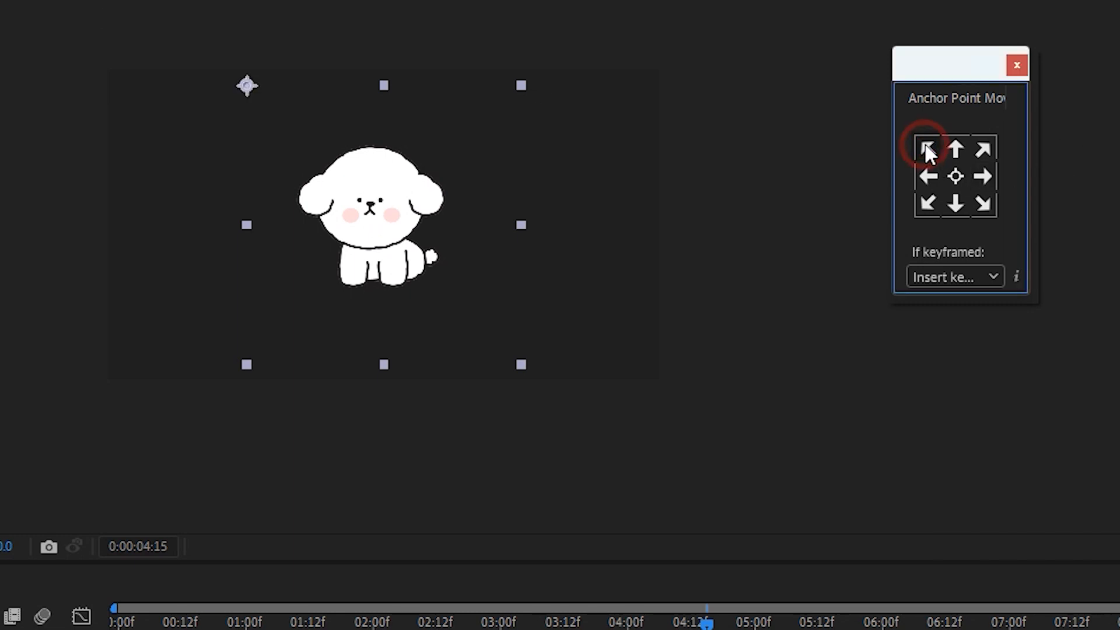
click(962, 149)
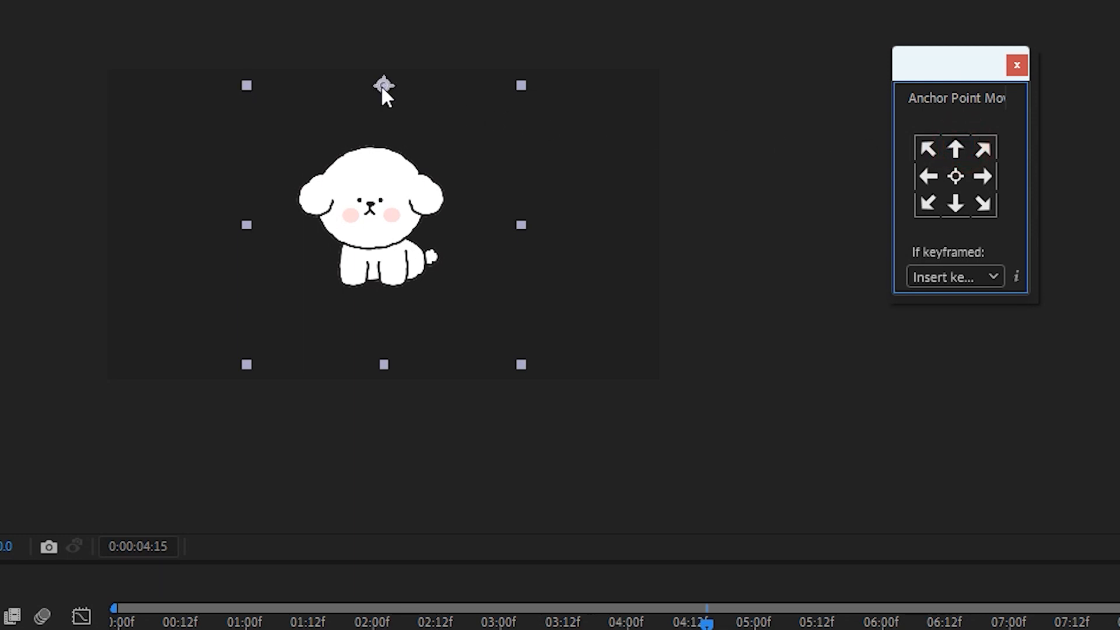
click(988, 153)
click(992, 178)
click(991, 204)
click(957, 205)
click(922, 204)
click(952, 176)
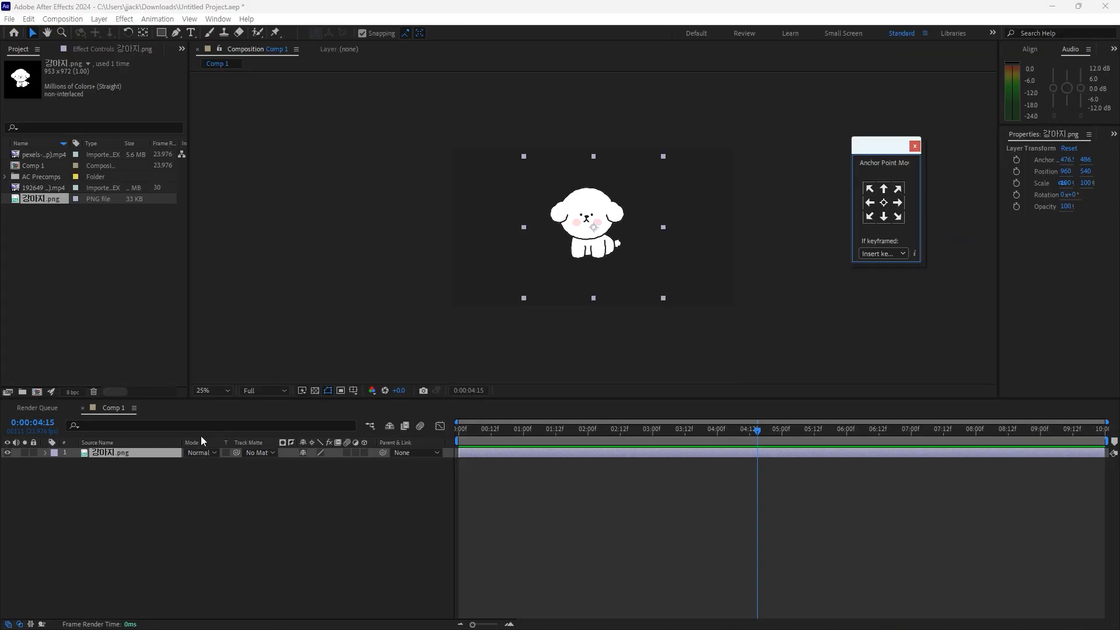
Step: Scale the 강아지.png layer to about 39%, duplicate it twice, and spread the three copies in a horizontal row
click(128, 454)
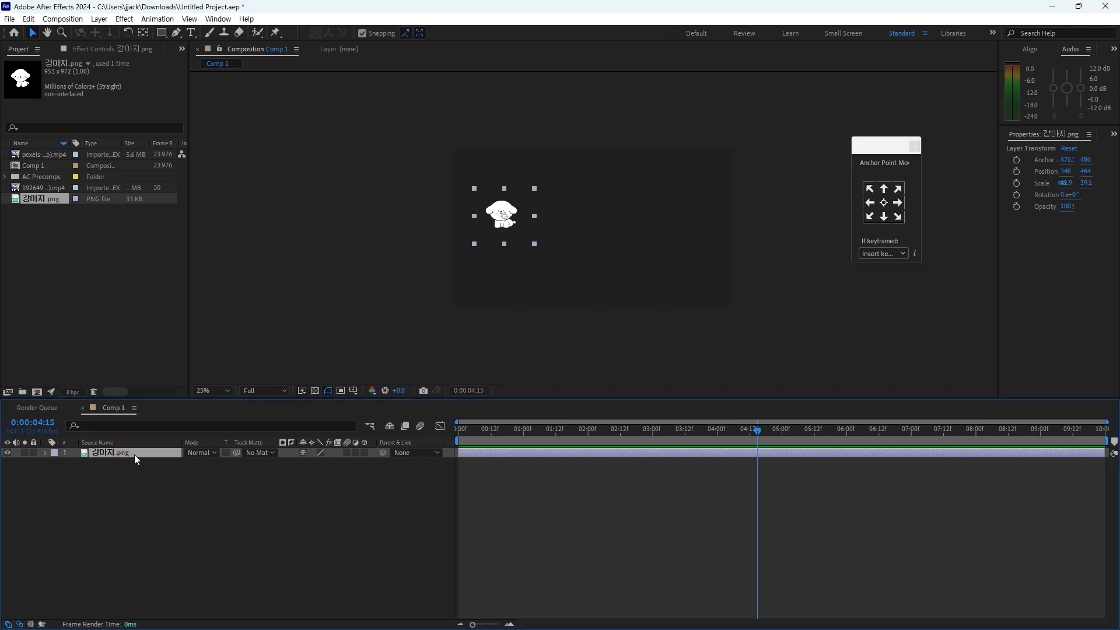
key(ctrl+d)
key(ctrl+d)
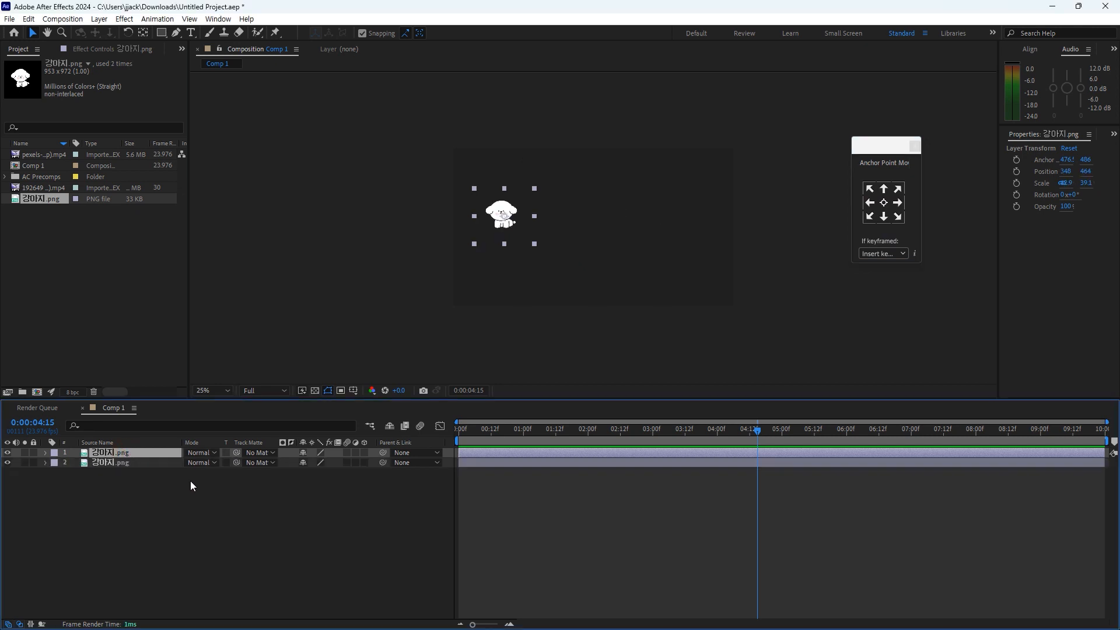
drag(500, 227, 654, 228)
Step: Move the anchor points of all three 강아지.png layers together to top centre, bottom centre and back to the centre
drag(225, 513, 102, 450)
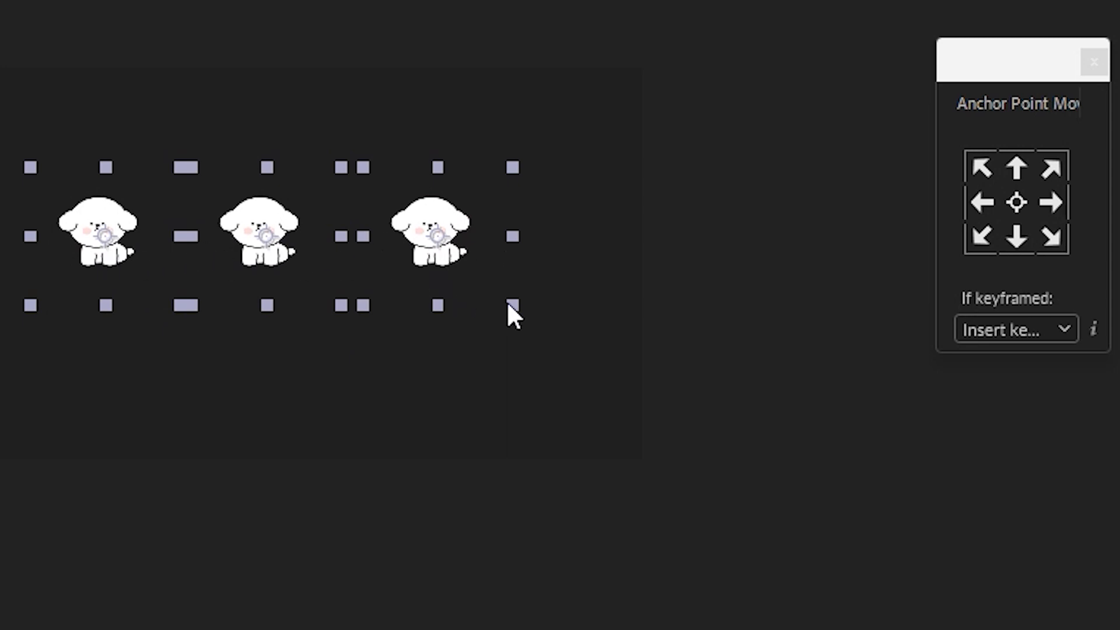
click(1019, 169)
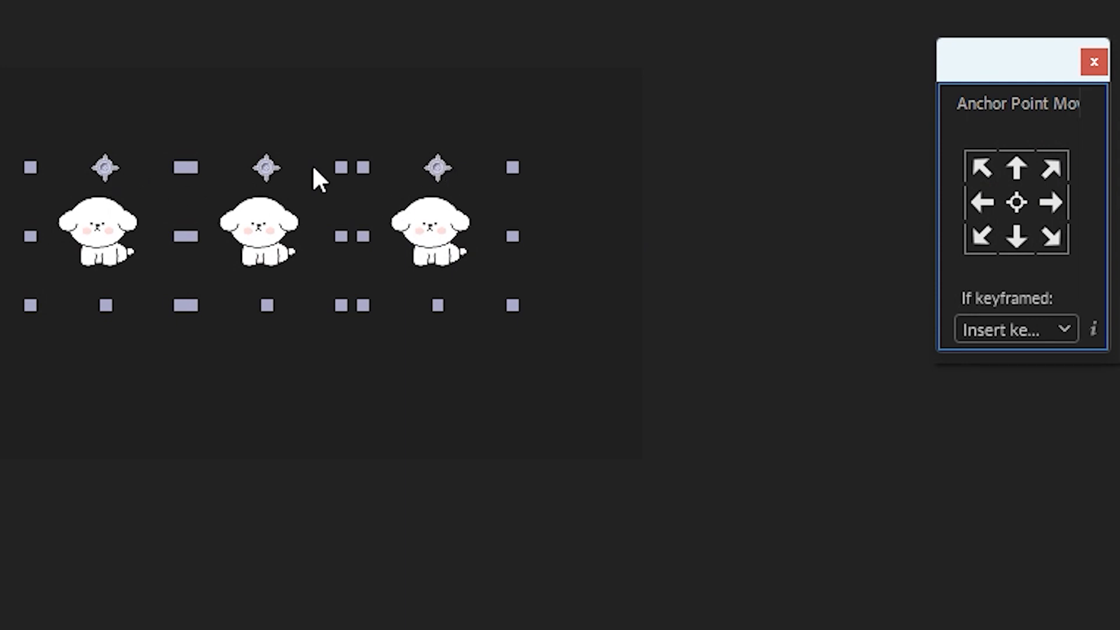
click(1017, 235)
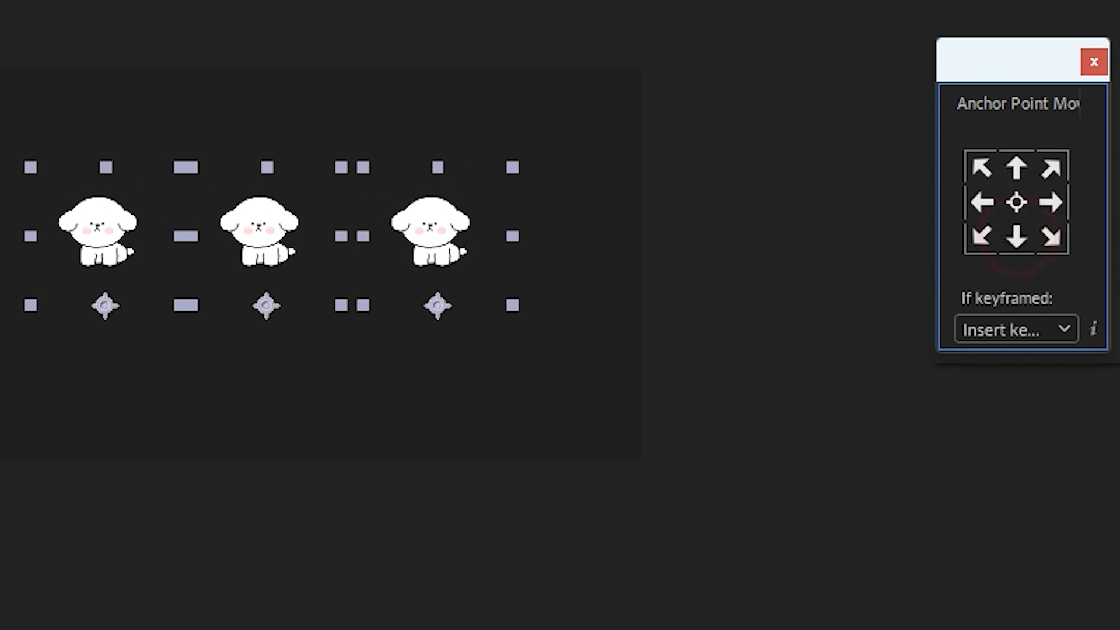
click(1020, 199)
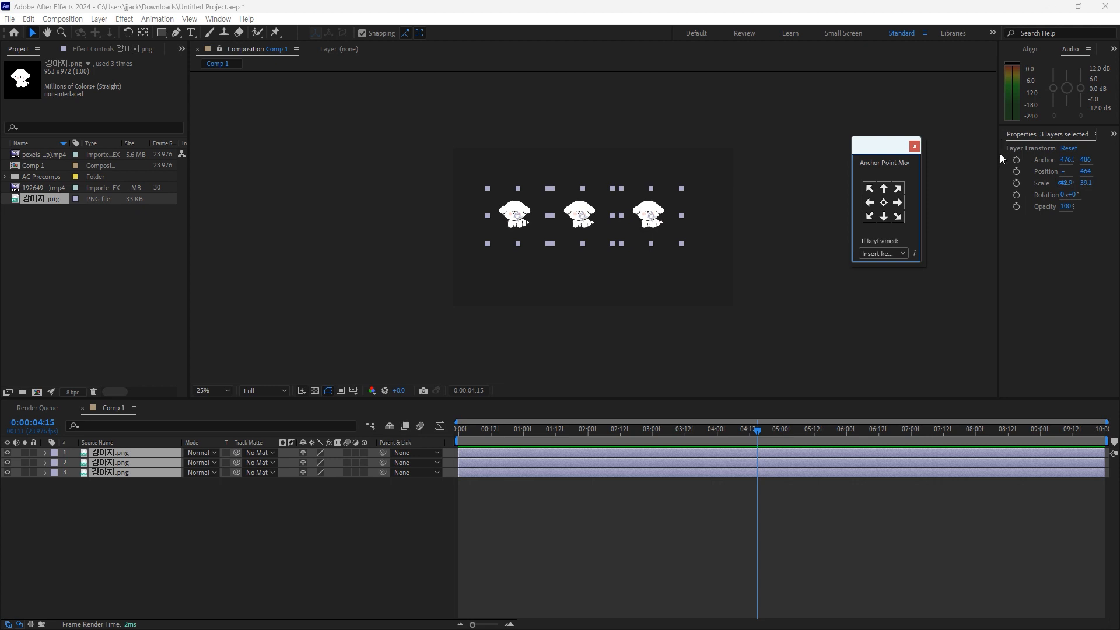
Step: Close Anchor Point Mover and open Keyframe Wingman beside the composition preview
click(914, 145)
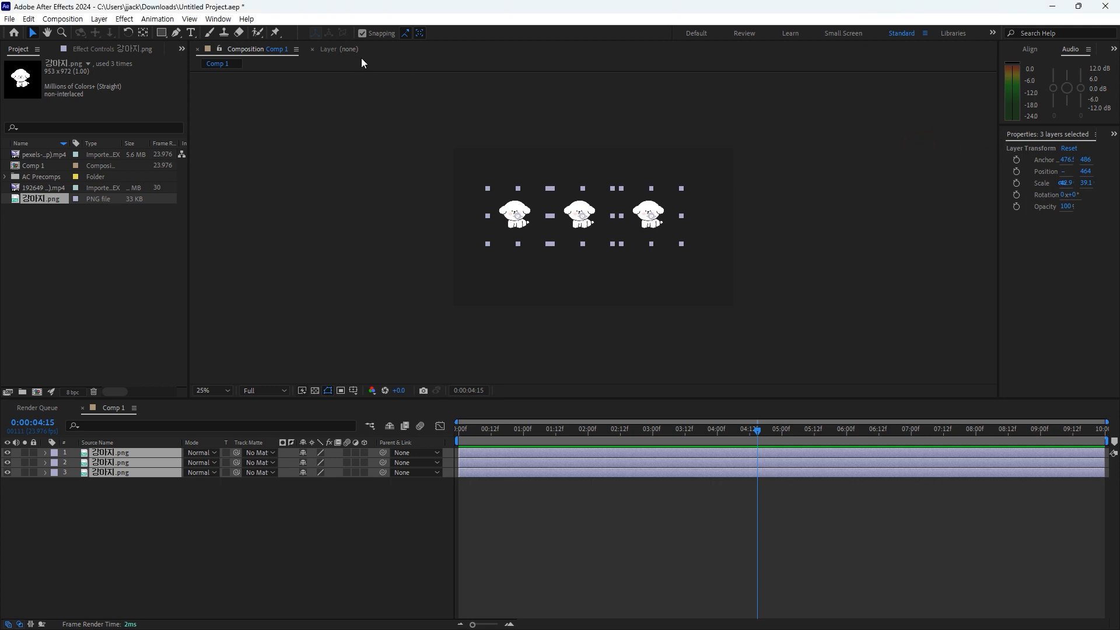
click(217, 19)
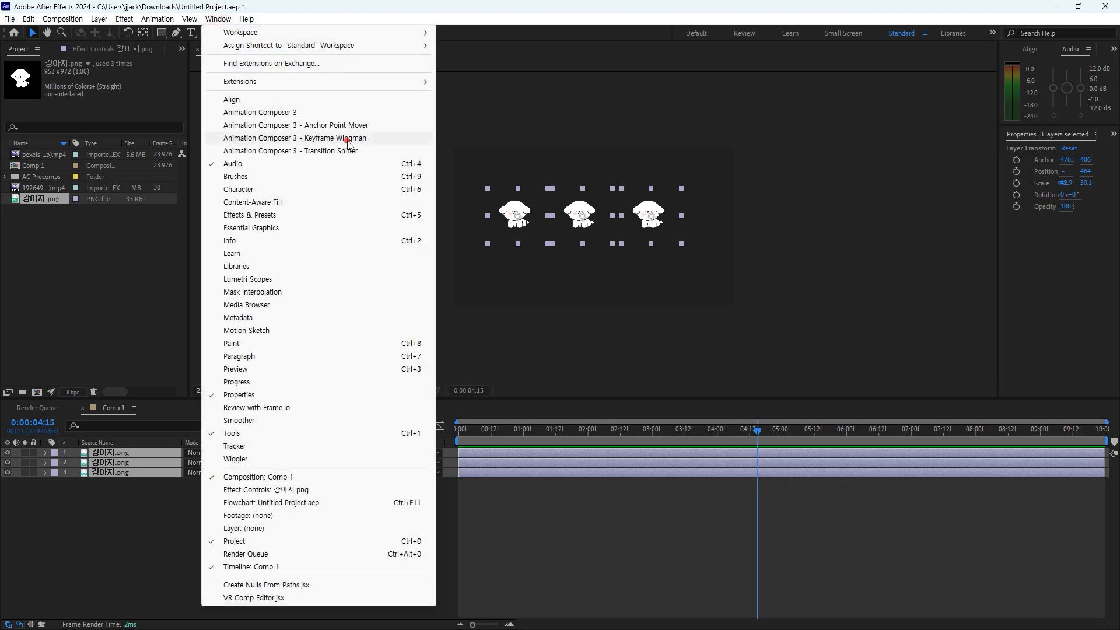
click(342, 138)
drag(816, 357, 824, 208)
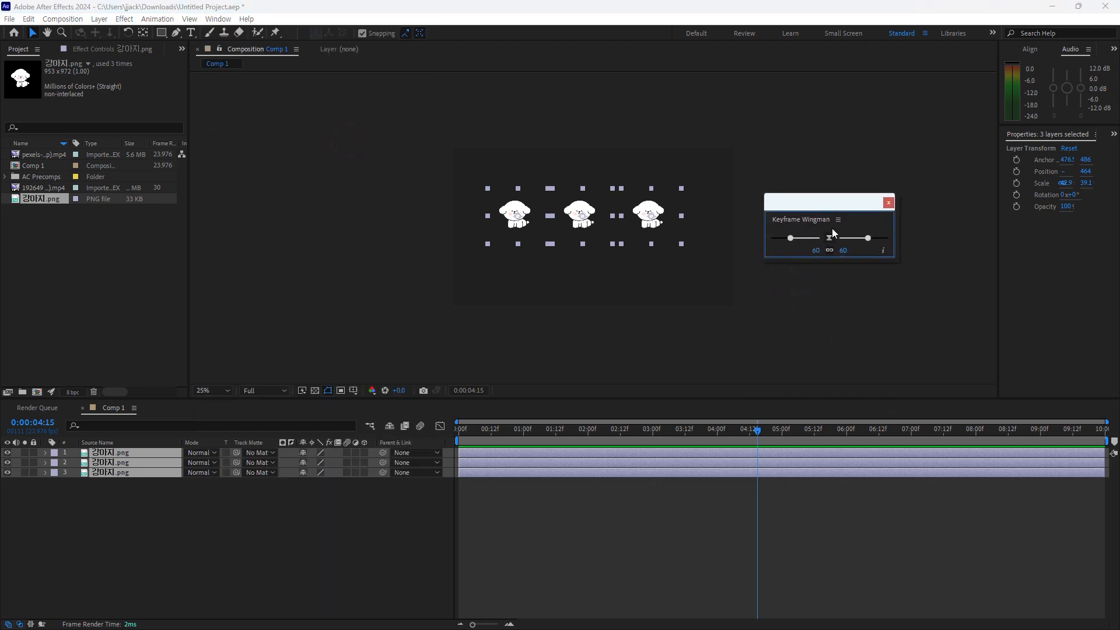
drag(831, 200, 859, 226)
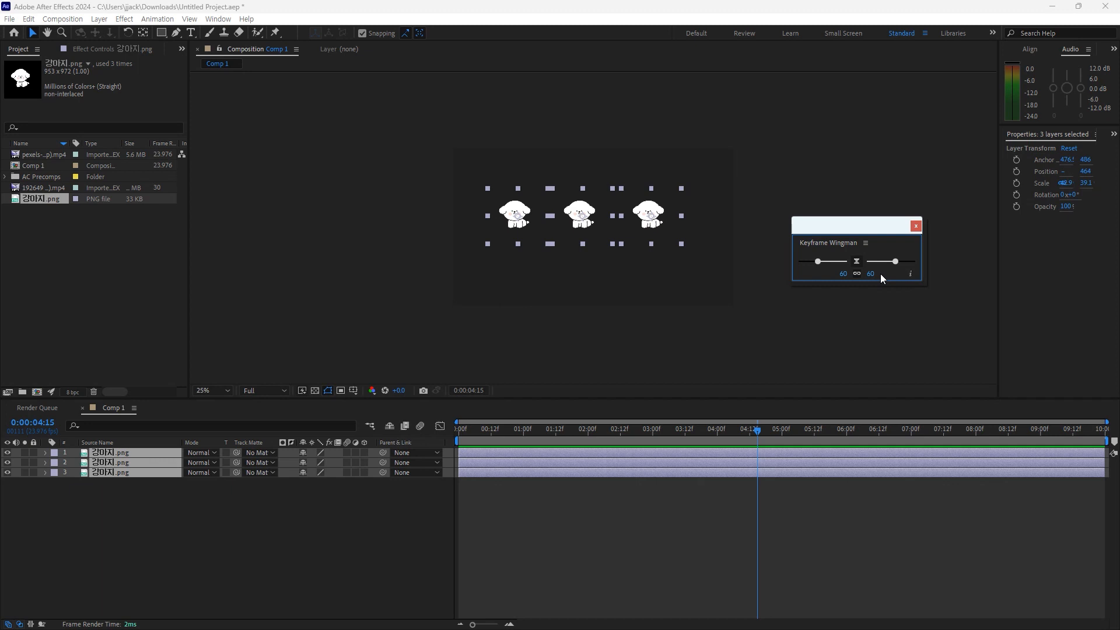
Step: Delete 강아지.png layers 2 and 3, and enlarge the remaining layer to about 70.4%, placed at about 388, 532
drag(97, 466, 166, 515)
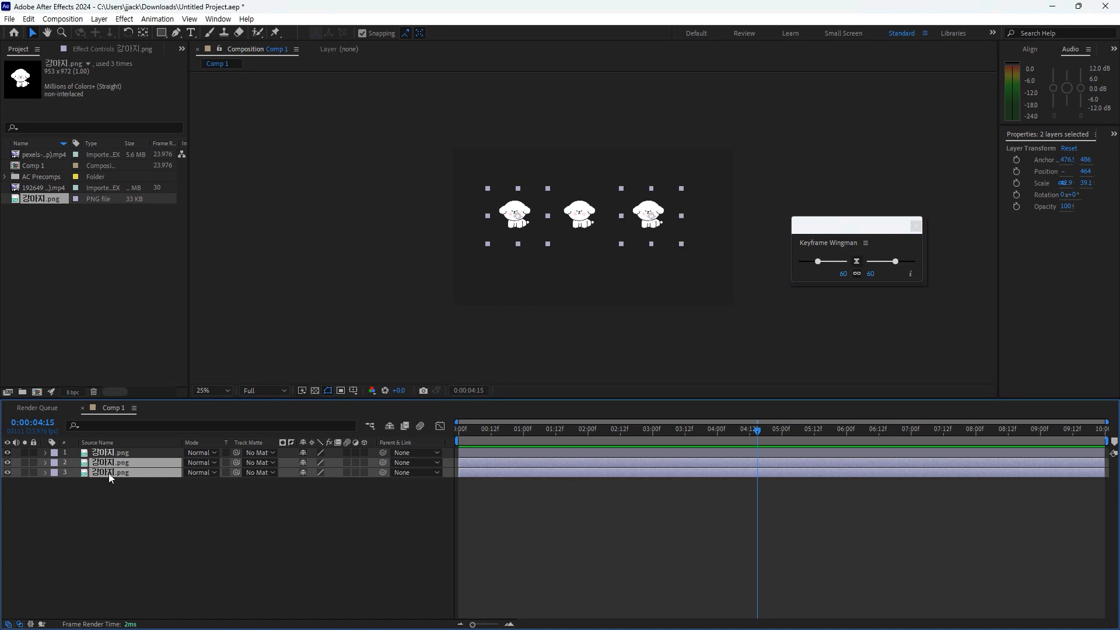
key(Delete)
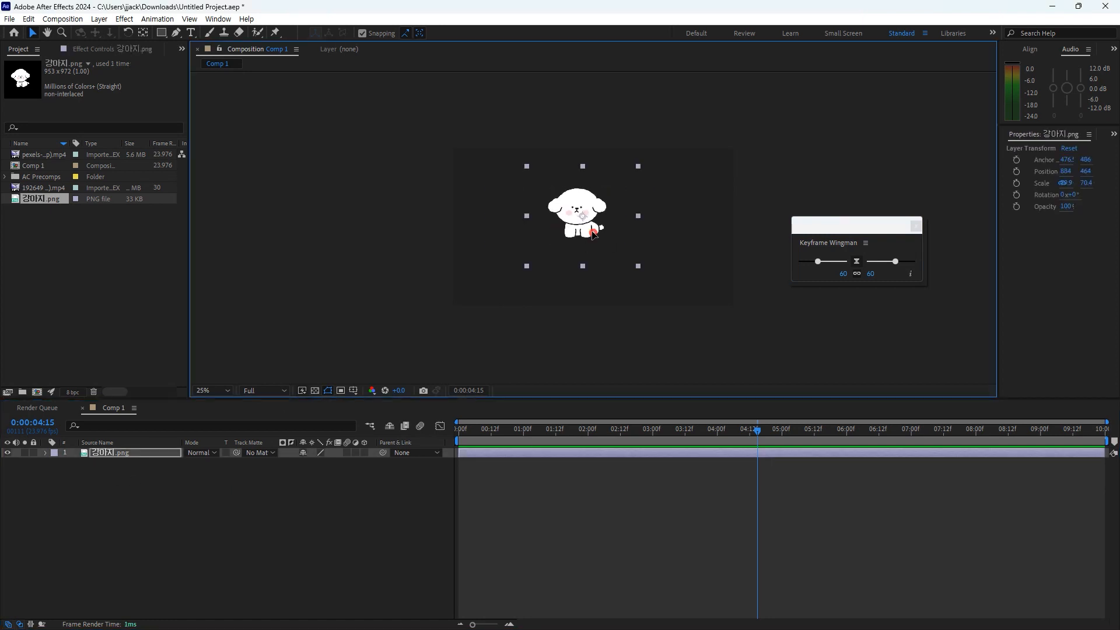
drag(597, 231, 527, 243)
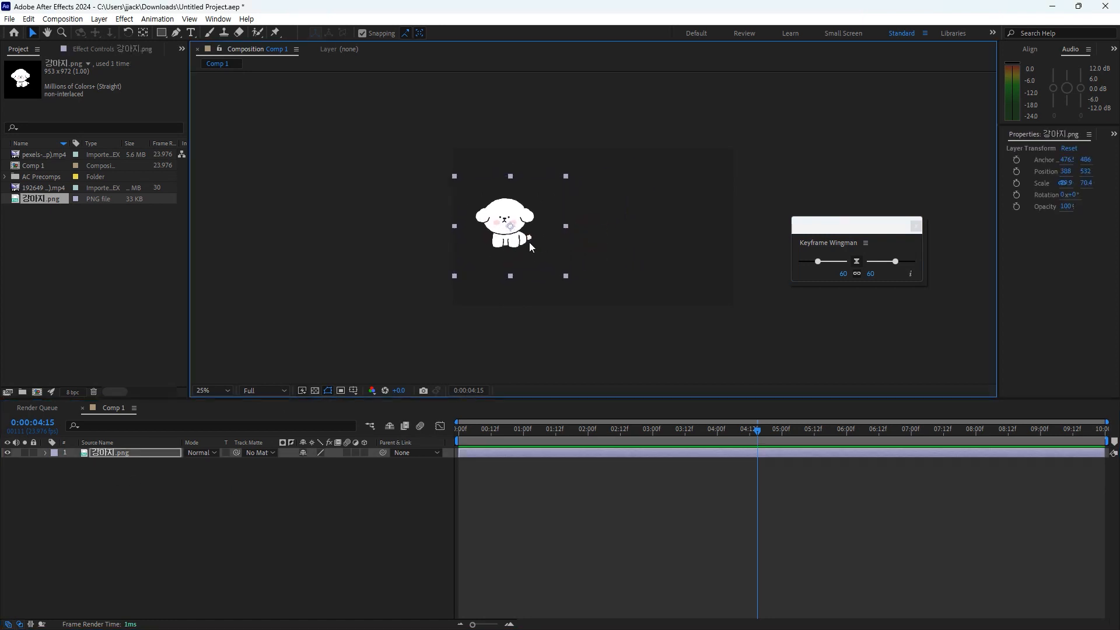
Step: Keyframe the 강아지.png layer's Position from 388, 532 at 0:00:00:00 to 1344, 532 at 0:00:02:00
click(133, 452)
key(p)
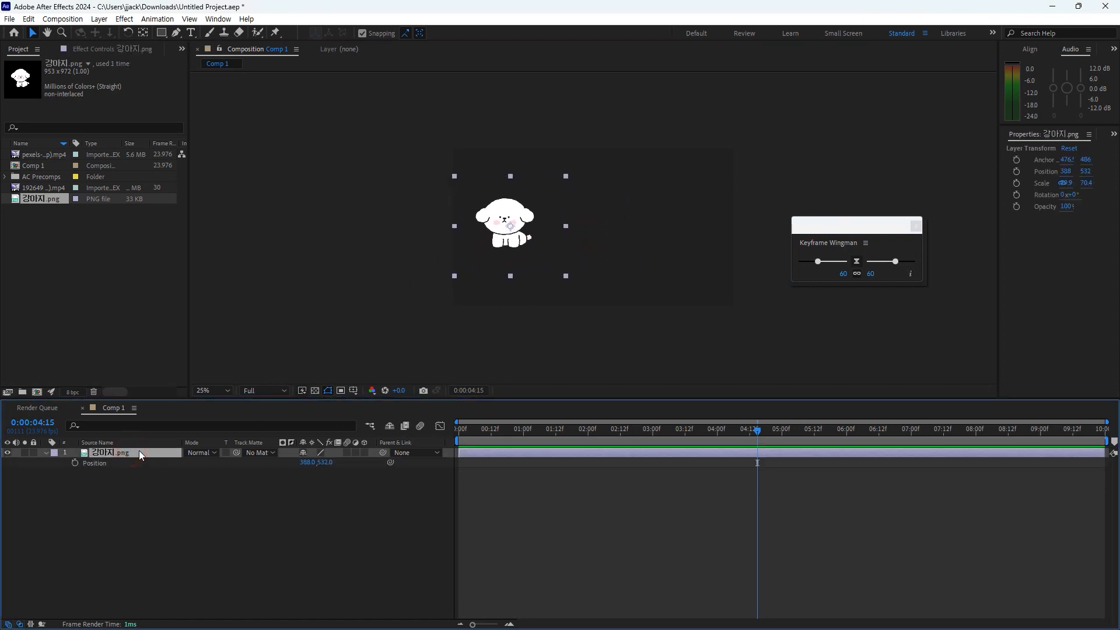
drag(758, 431, 446, 441)
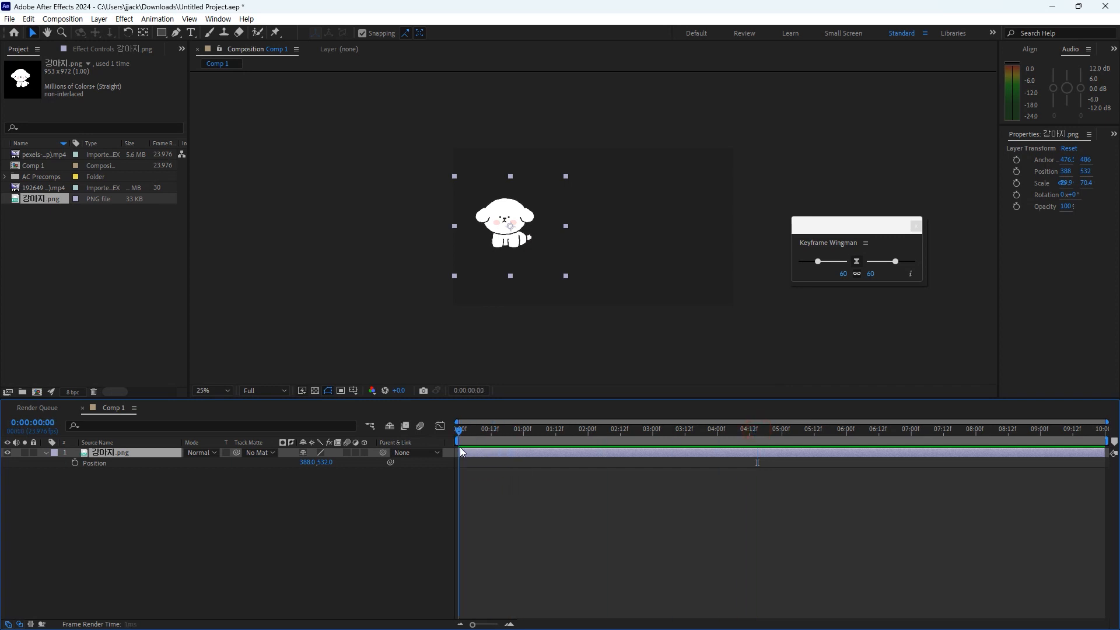
click(76, 463)
drag(549, 434, 587, 440)
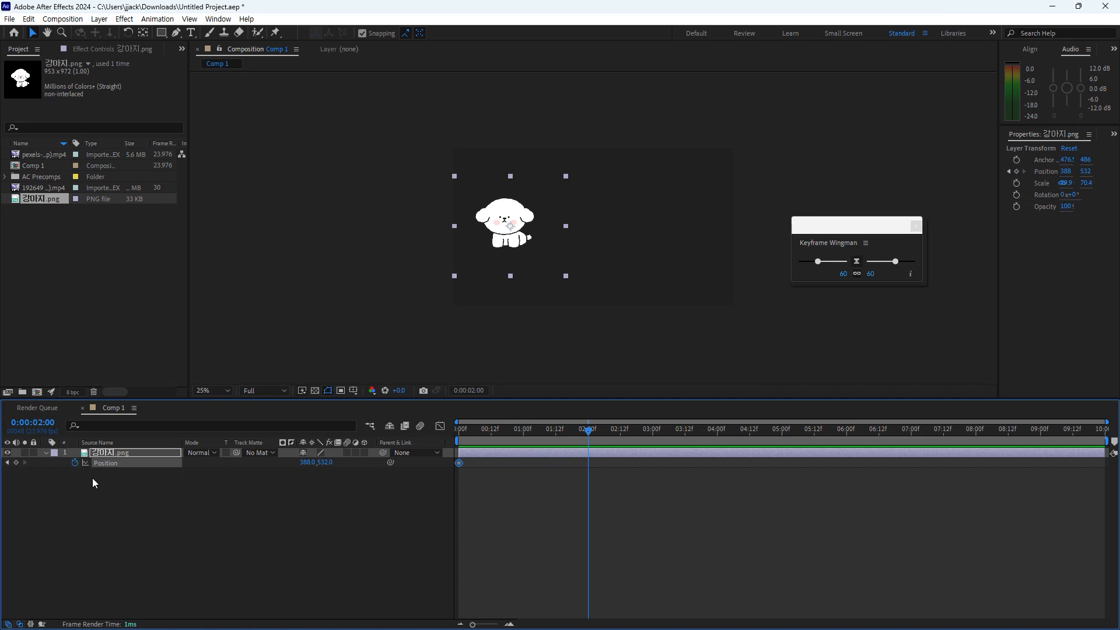
drag(307, 462, 905, 489)
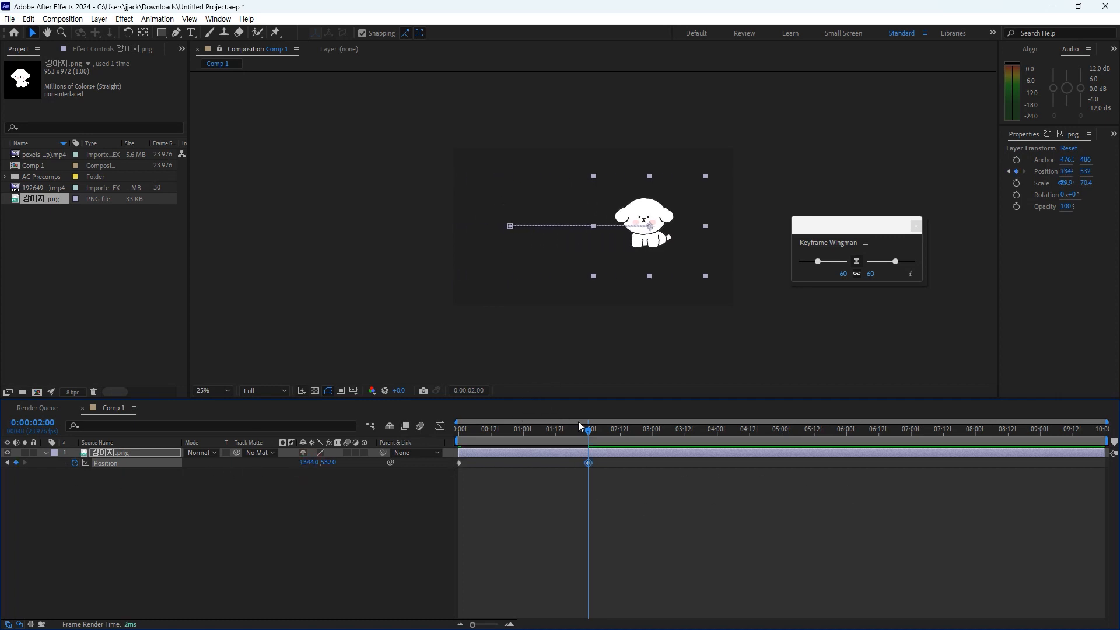
Step: Select both Position keyframes of the 강아지.png layer and show their speed curve in the Graph Editor
drag(630, 524, 426, 462)
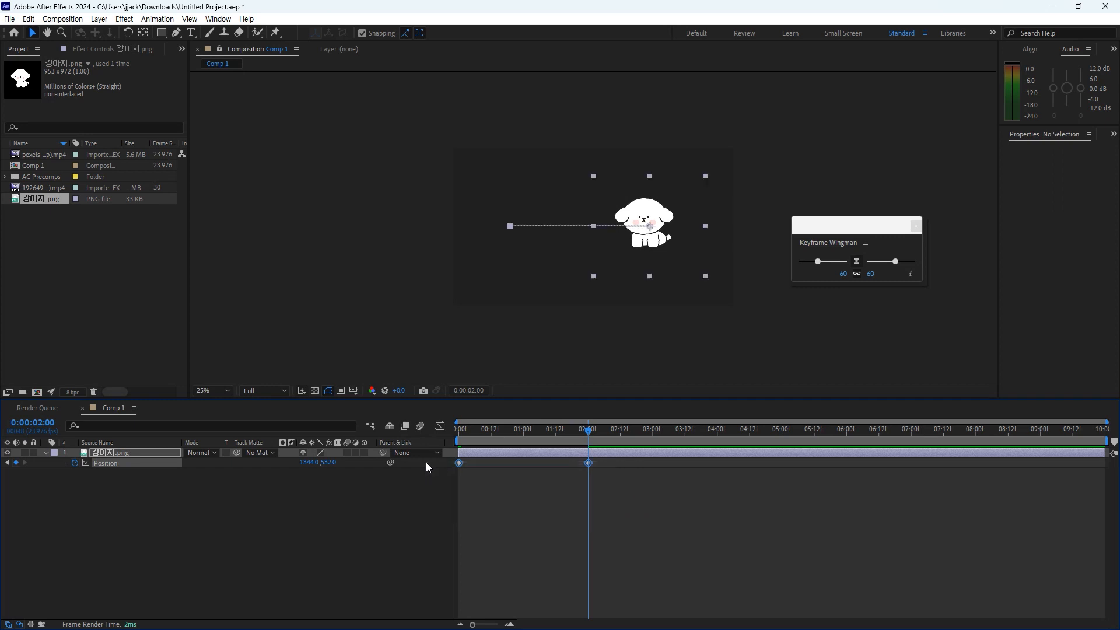
click(440, 425)
click(131, 468)
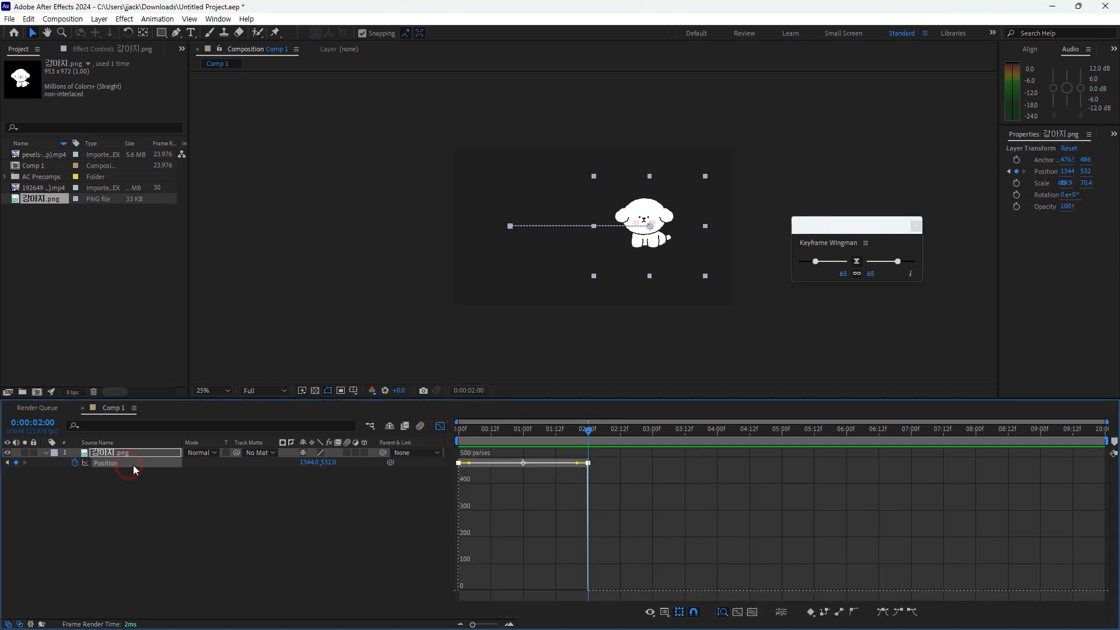
Step: Try linked Keyframe Wingman easing values of 54, 57, 26, 78 and 49 on the Position keyframes
drag(897, 262, 892, 262)
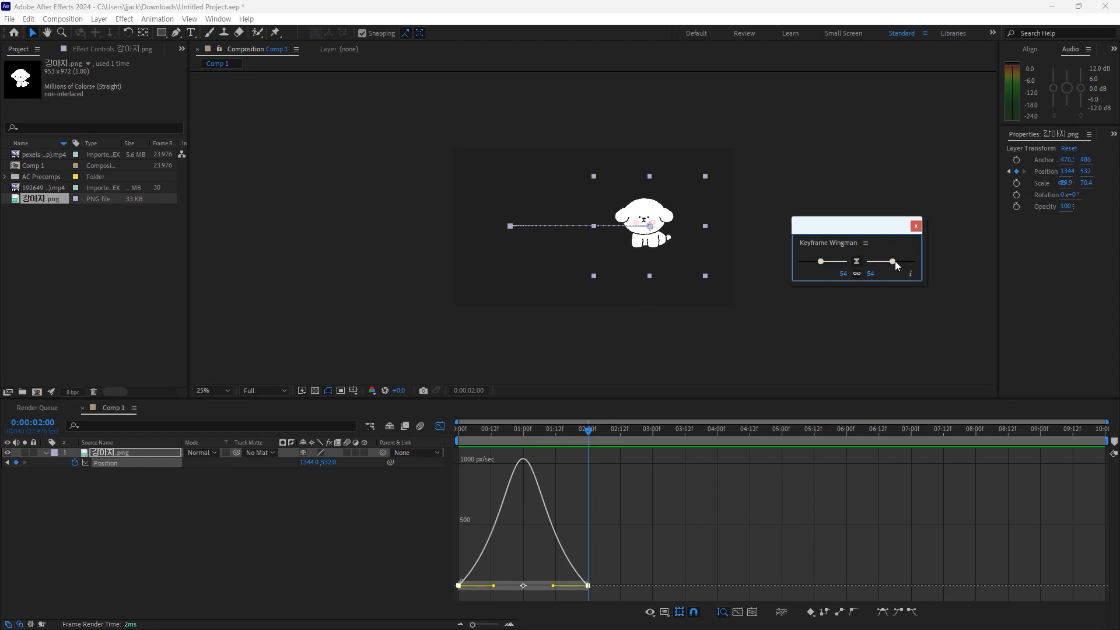
drag(895, 260, 897, 261)
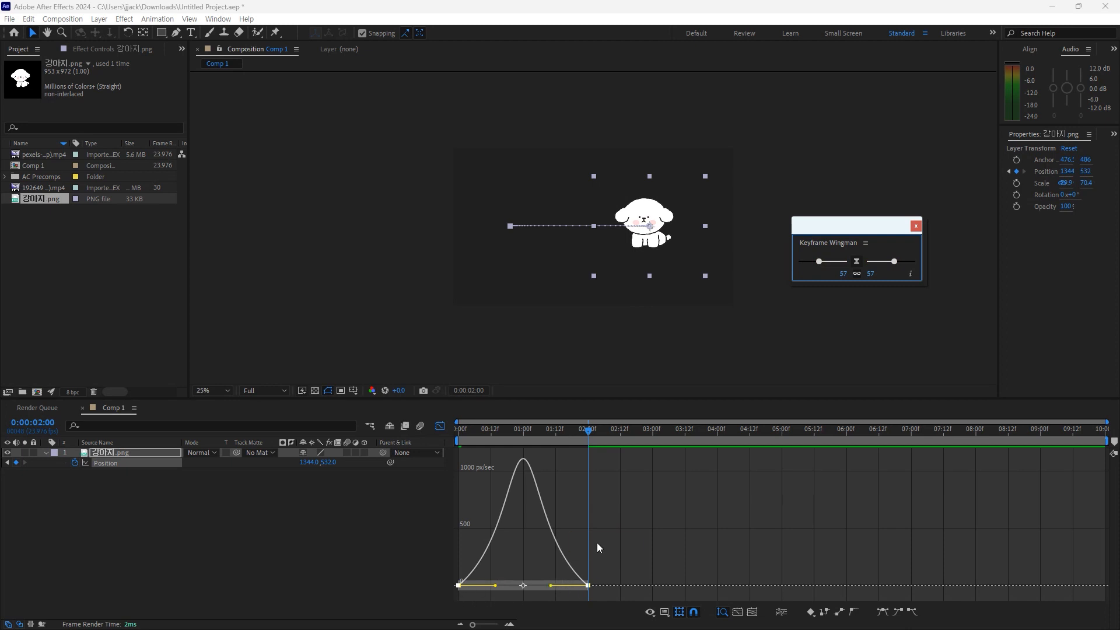
drag(896, 262, 879, 272)
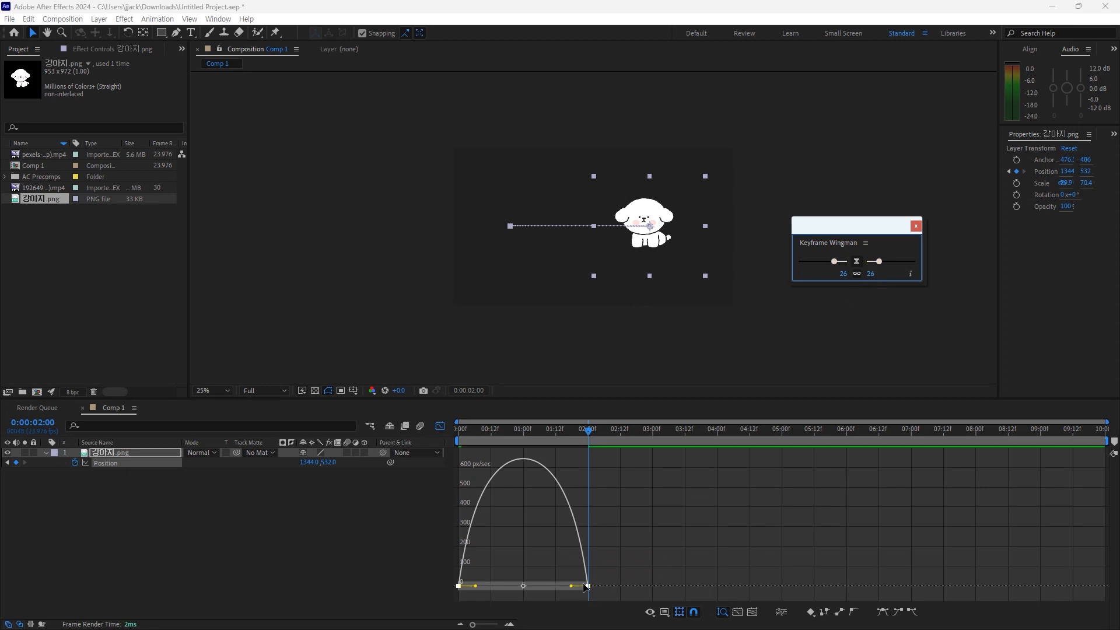
drag(881, 265, 905, 267)
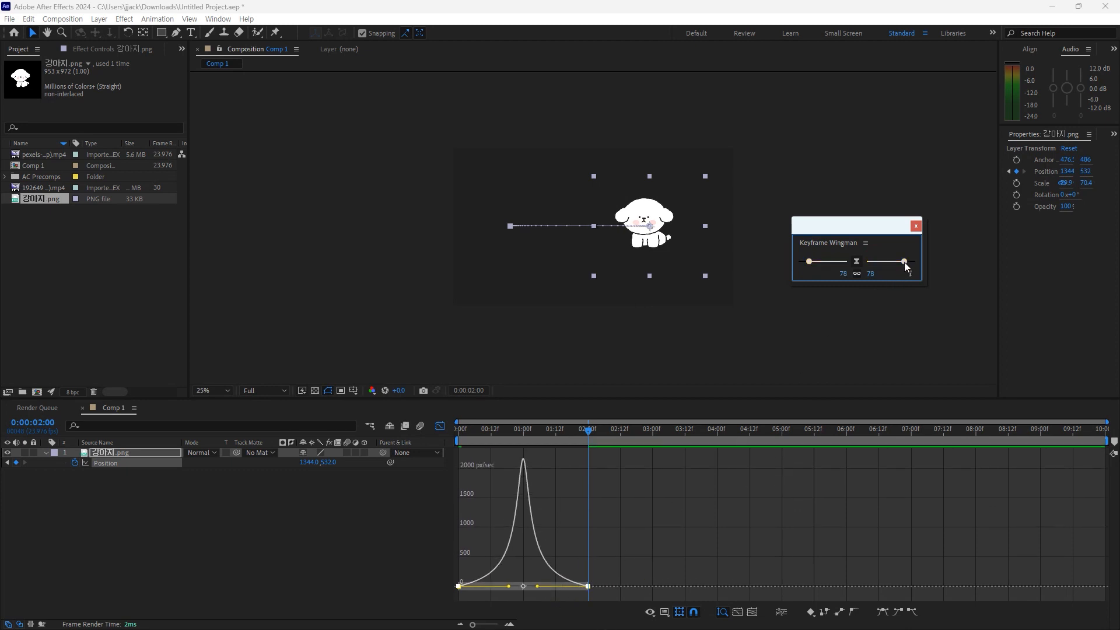
drag(905, 266, 891, 266)
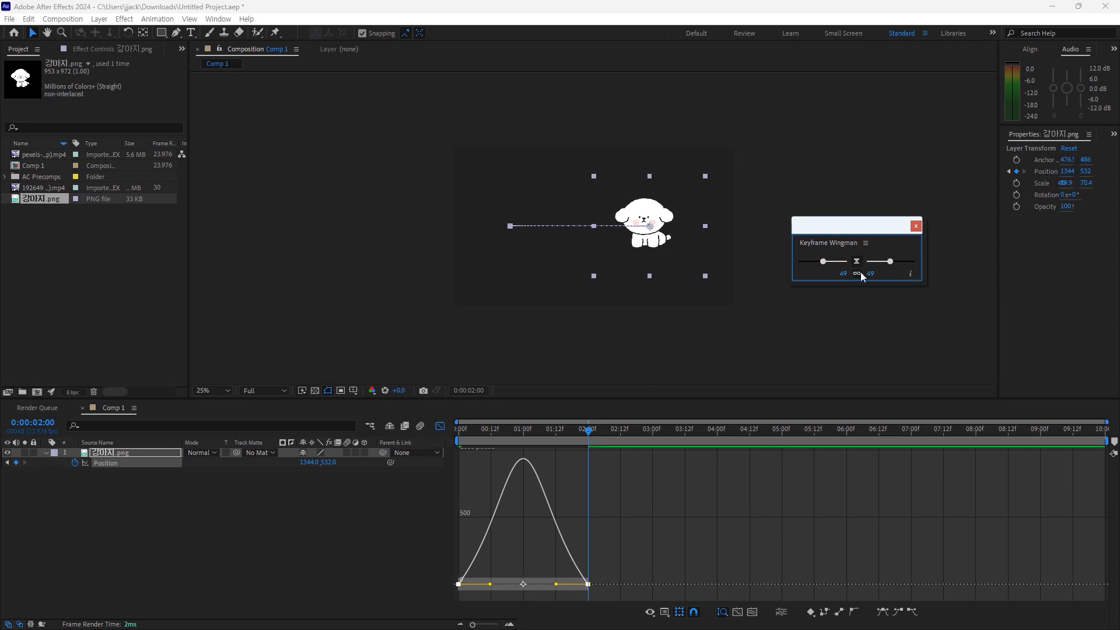
Step: Unlink the two Keyframe Wingman easing values and set them to 100 and 10 for the Position keyframes
mouse_move(826, 259)
mouse_down()
mouse_move(772, 284)
mouse_move(815, 278)
mouse_up()
drag(887, 262, 789, 268)
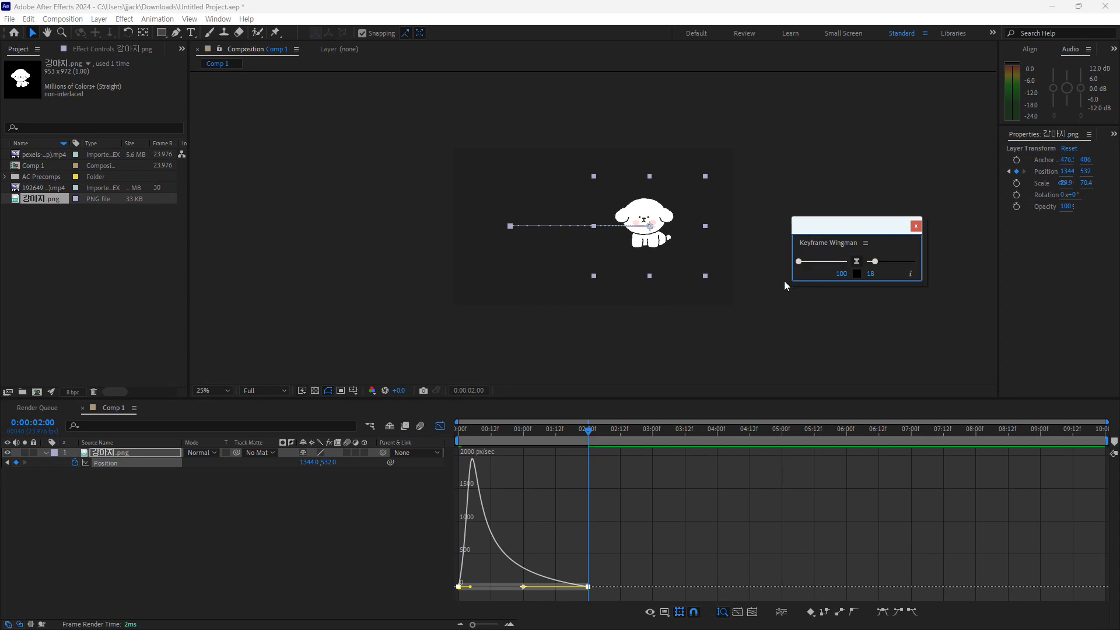
drag(877, 269, 871, 267)
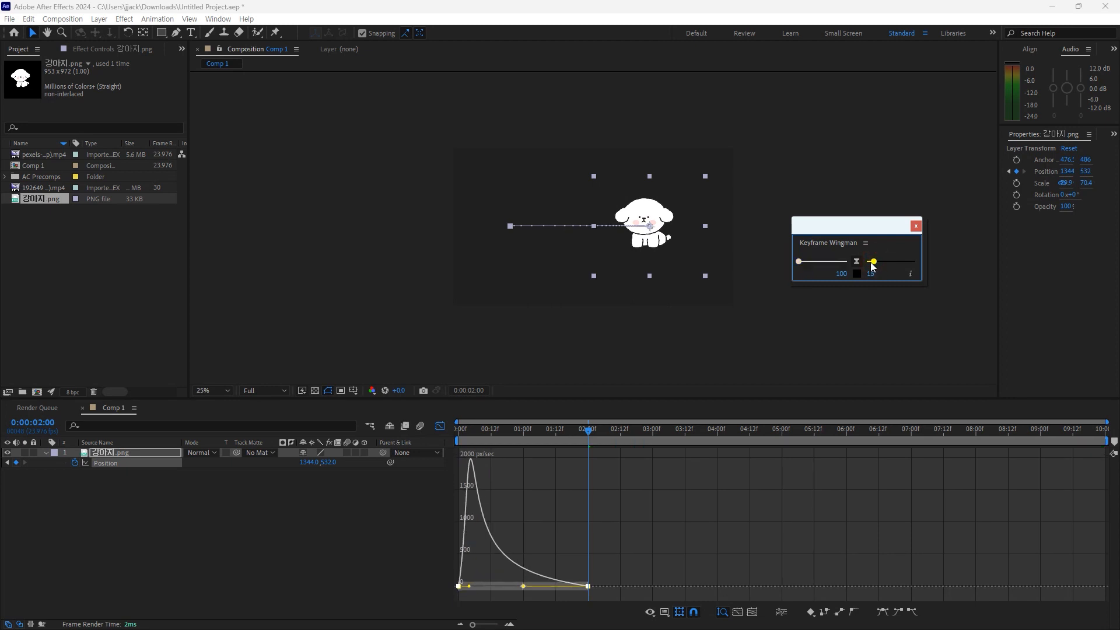
drag(864, 225, 822, 214)
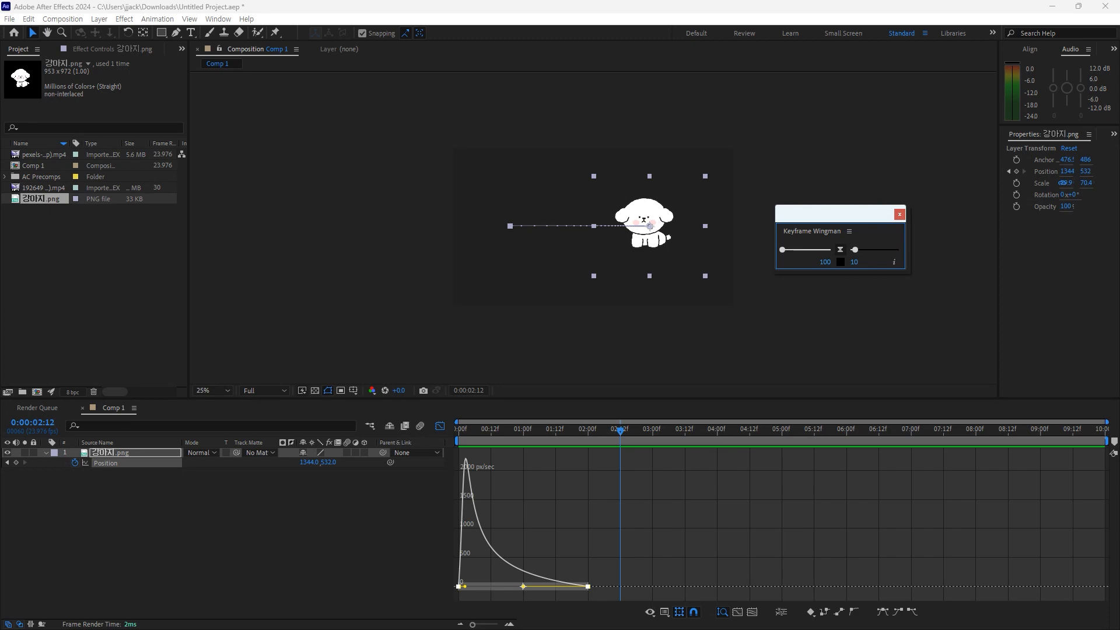
Step: Close Keyframe Wingman, open Transition Shifter beside the composition preview and view its Shift options
click(900, 214)
click(226, 24)
click(351, 153)
drag(827, 104, 888, 150)
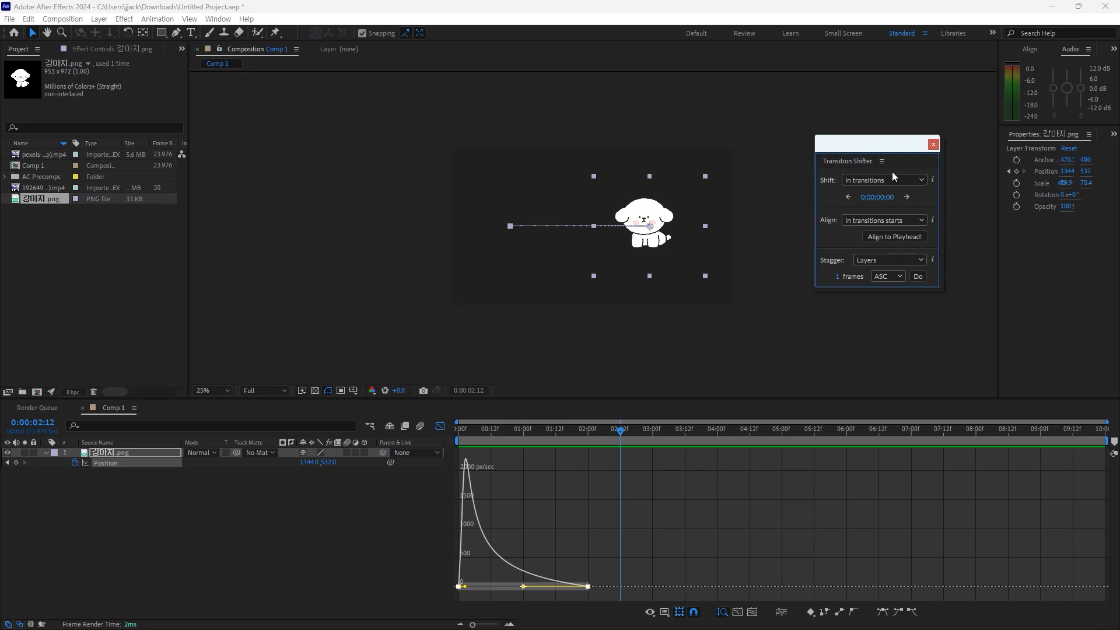
click(919, 180)
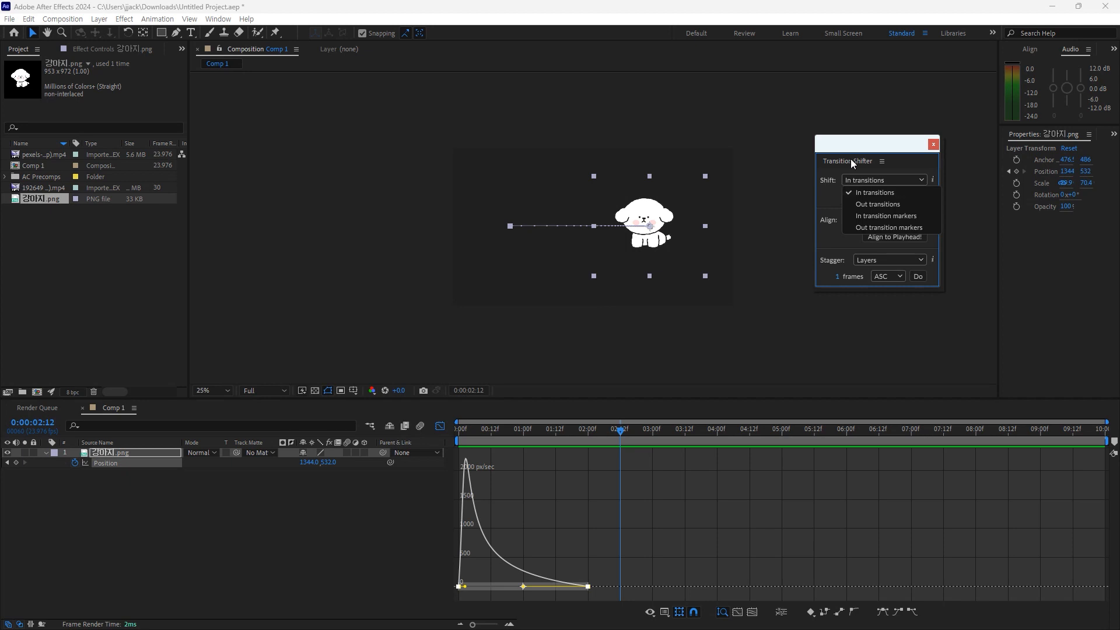
click(834, 188)
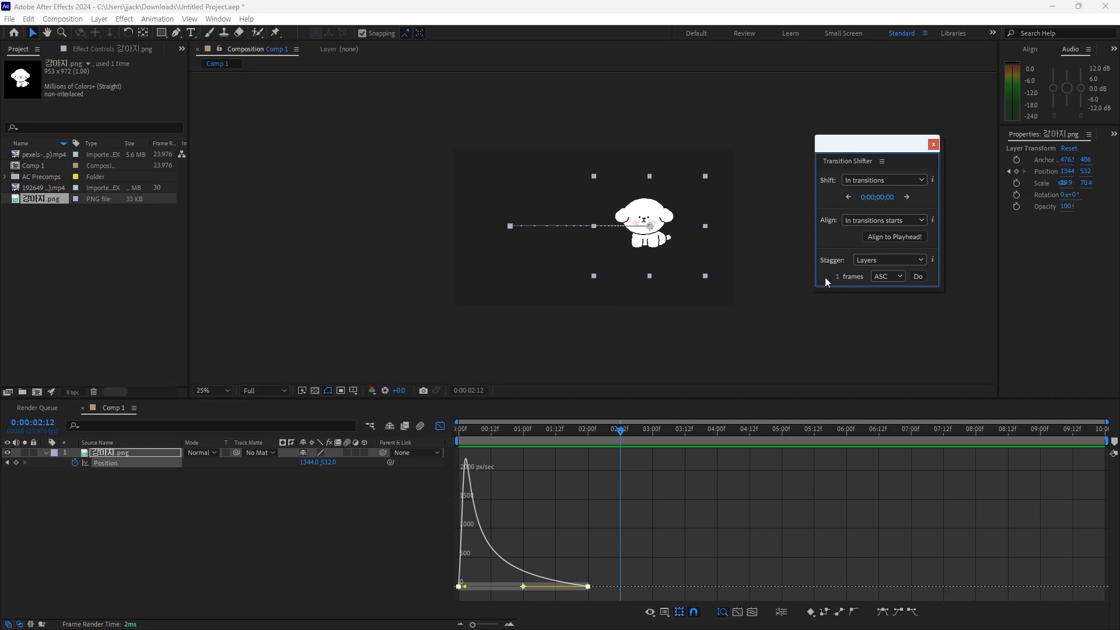
Step: Select all three dog layers in the timeline and set the current time to 0:00:00:13
drag(239, 556, 125, 457)
drag(124, 458, 125, 457)
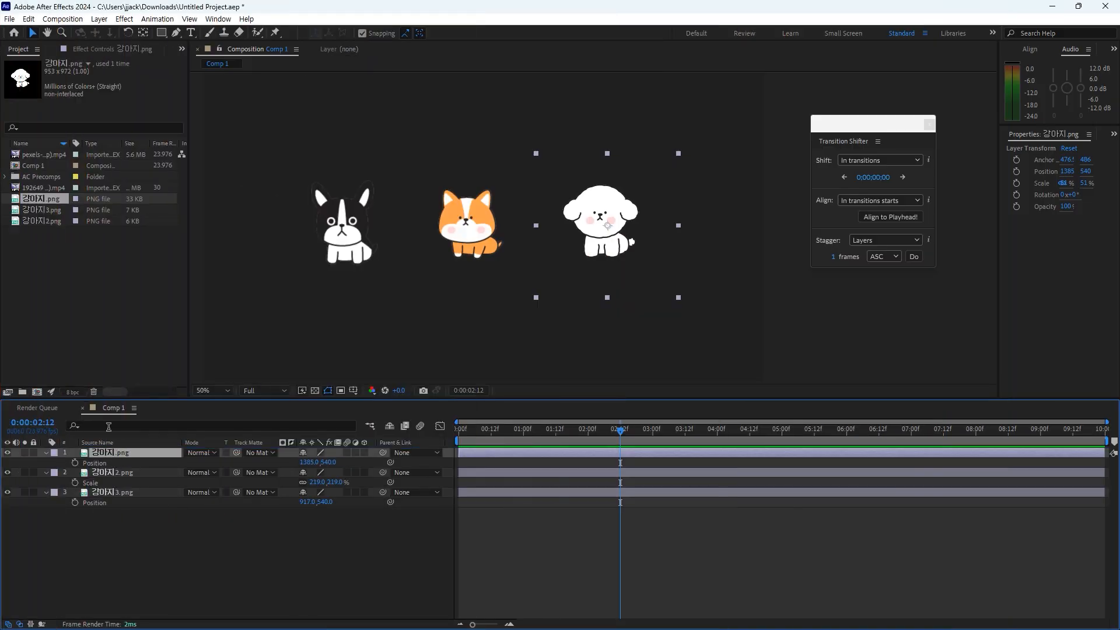
click(349, 562)
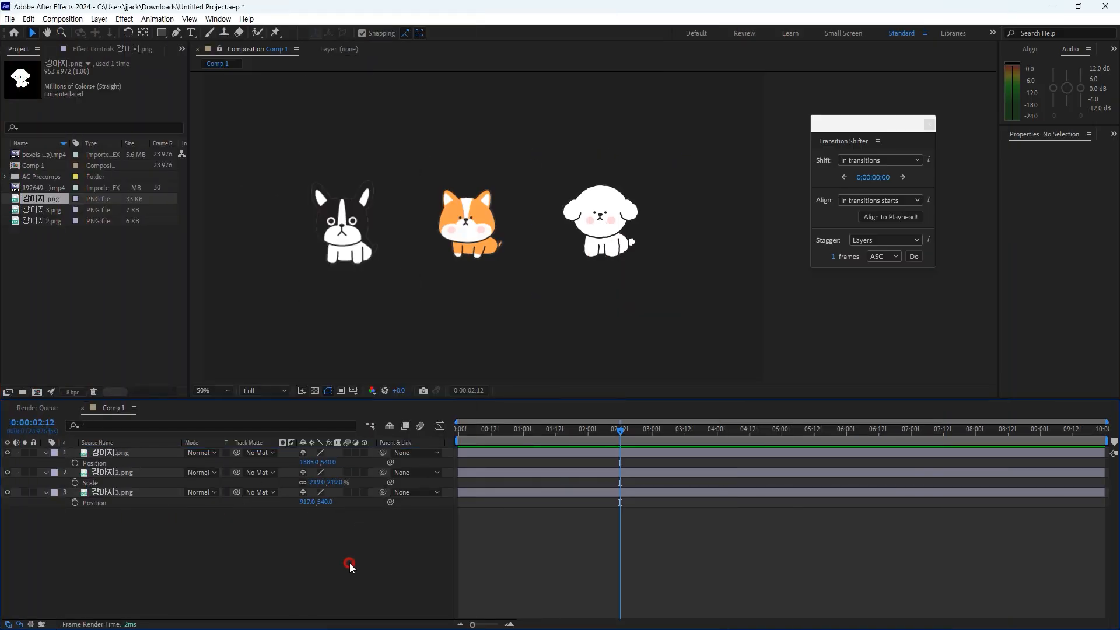
drag(608, 427, 471, 428)
drag(313, 560, 79, 452)
click(493, 430)
Step: Apply a bouncing Transitions - 2D Layer starter preset from Animation Composer 3 to the three dog layers, and close it
click(218, 18)
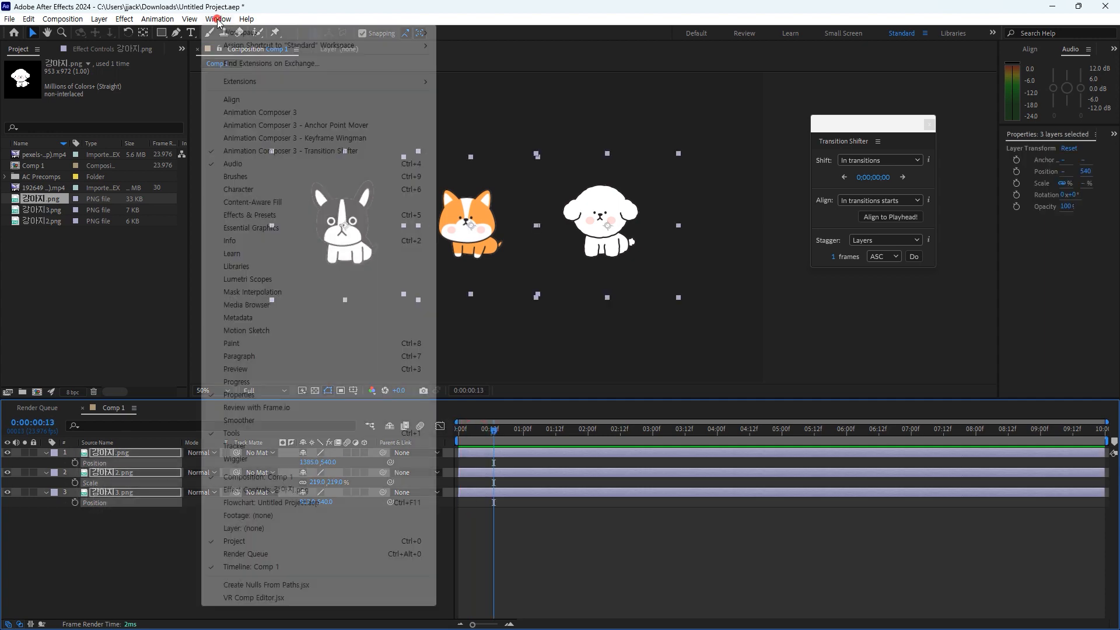
click(258, 112)
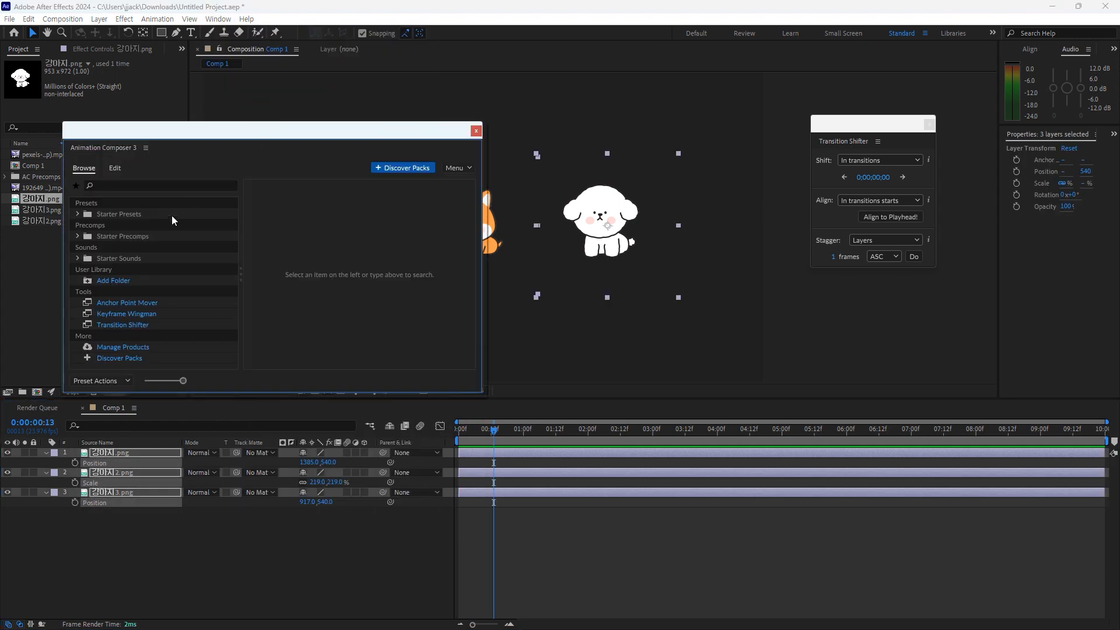
click(80, 214)
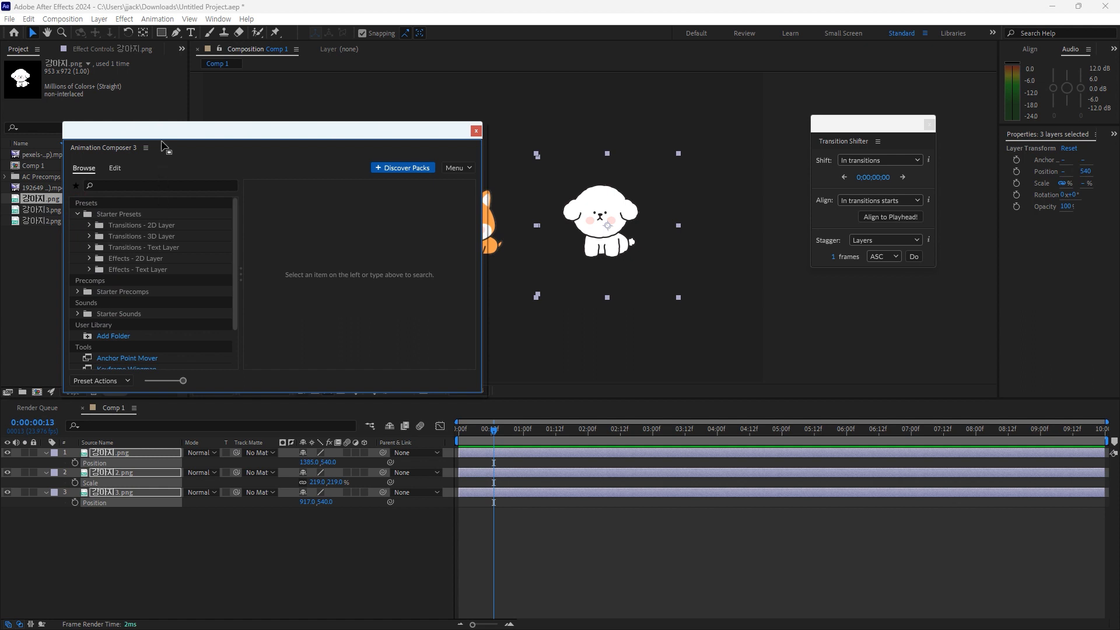
drag(165, 142, 133, 128)
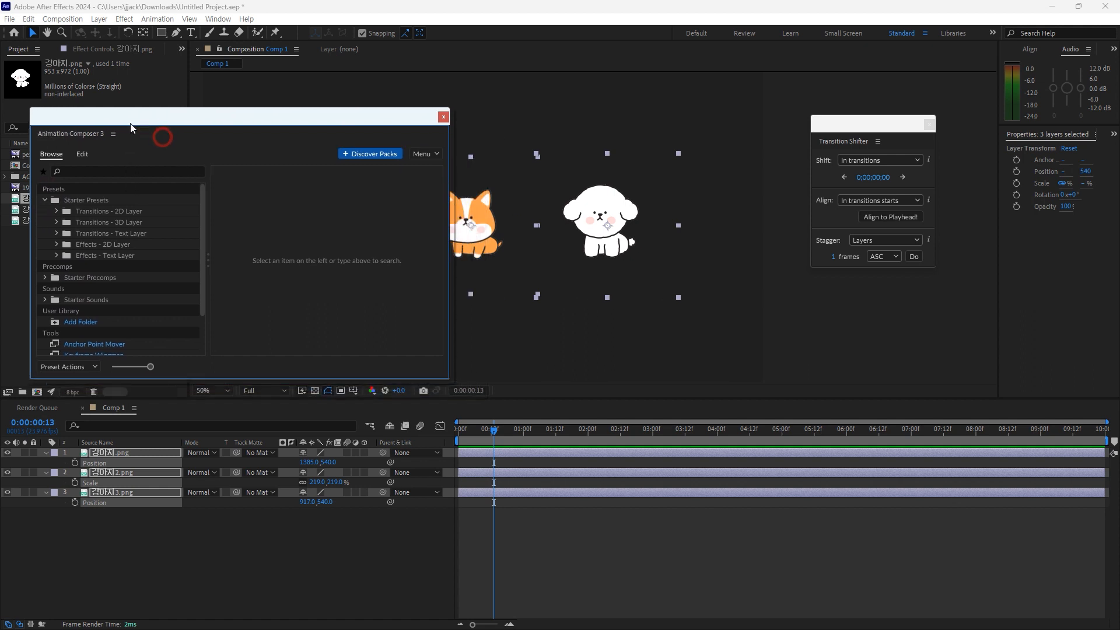
click(59, 211)
double_click(377, 249)
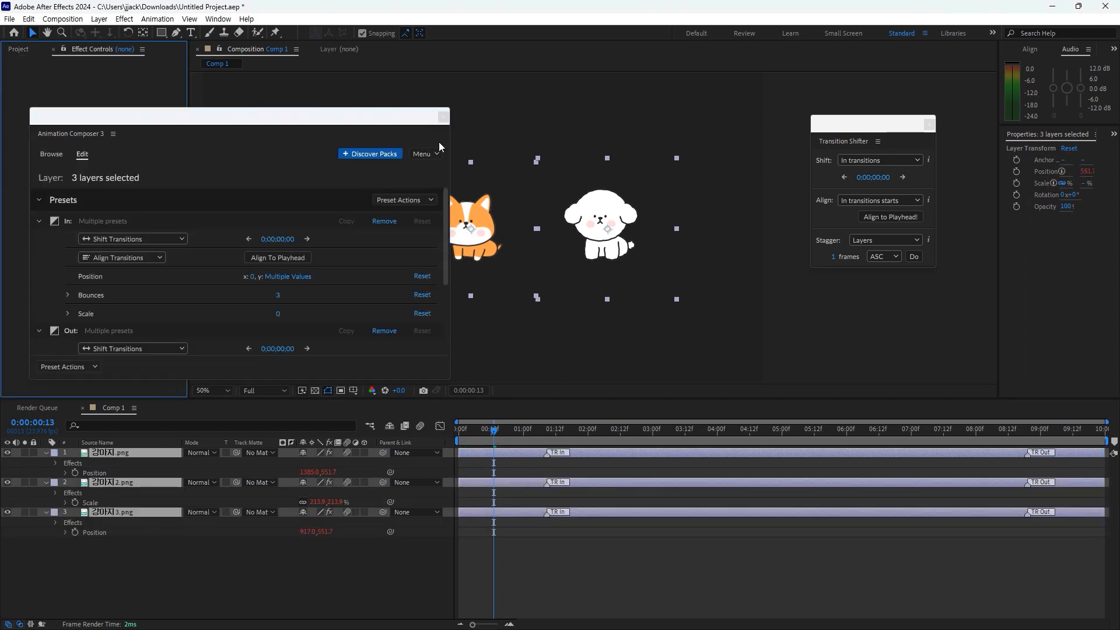
click(441, 118)
Step: Play the three dogs' bounce-in transition from the start of the composition and return to 0:00:00:00
click(495, 433)
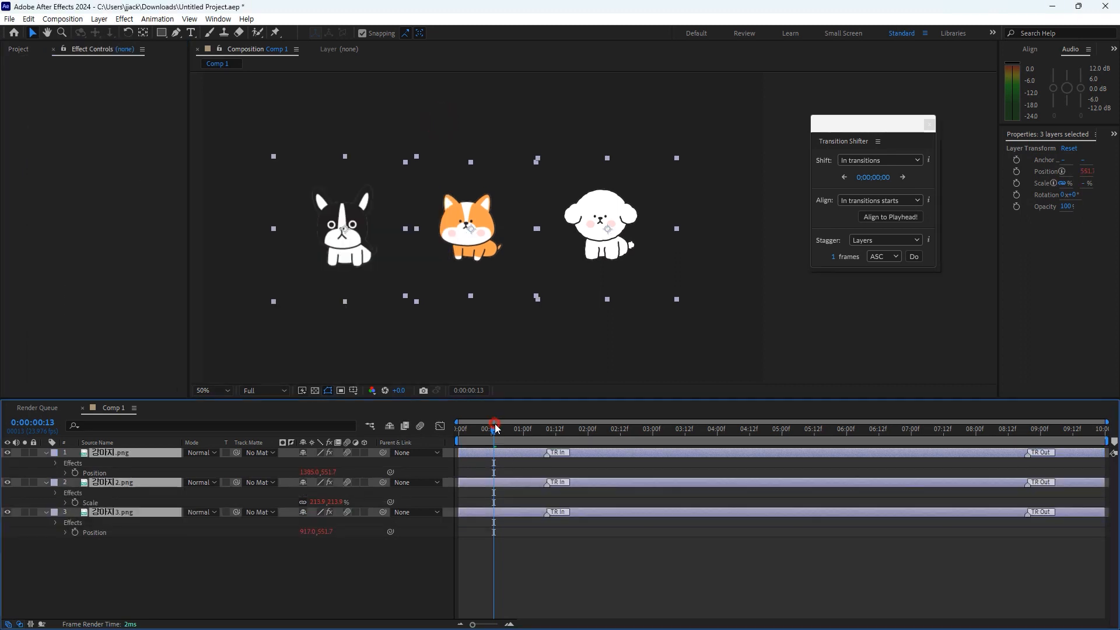
drag(495, 435, 446, 432)
key(space)
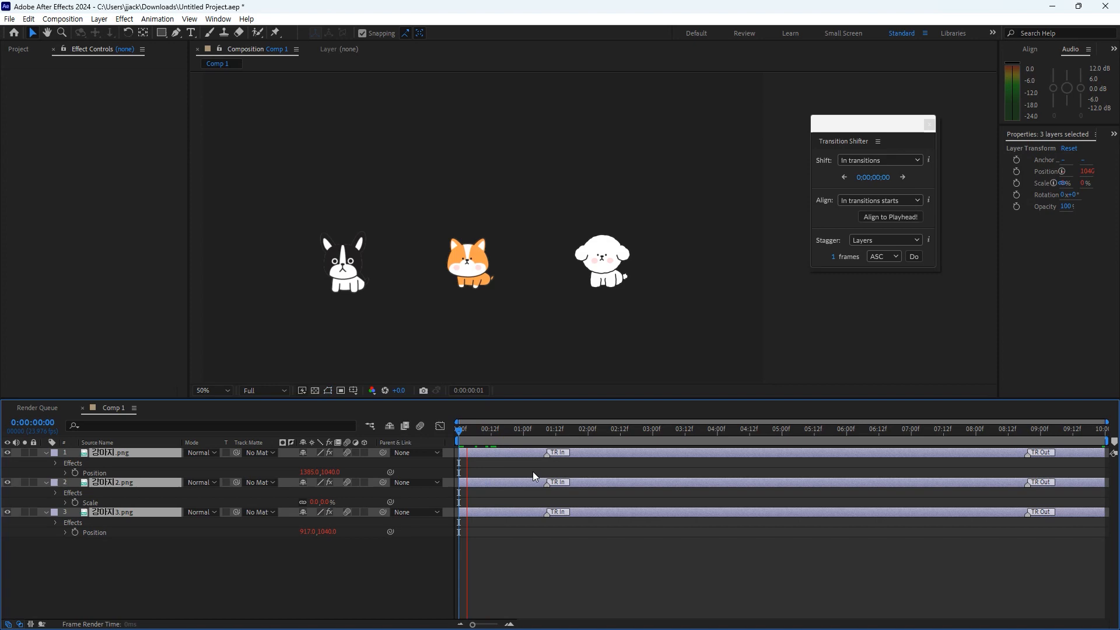
key(space)
drag(585, 432, 440, 435)
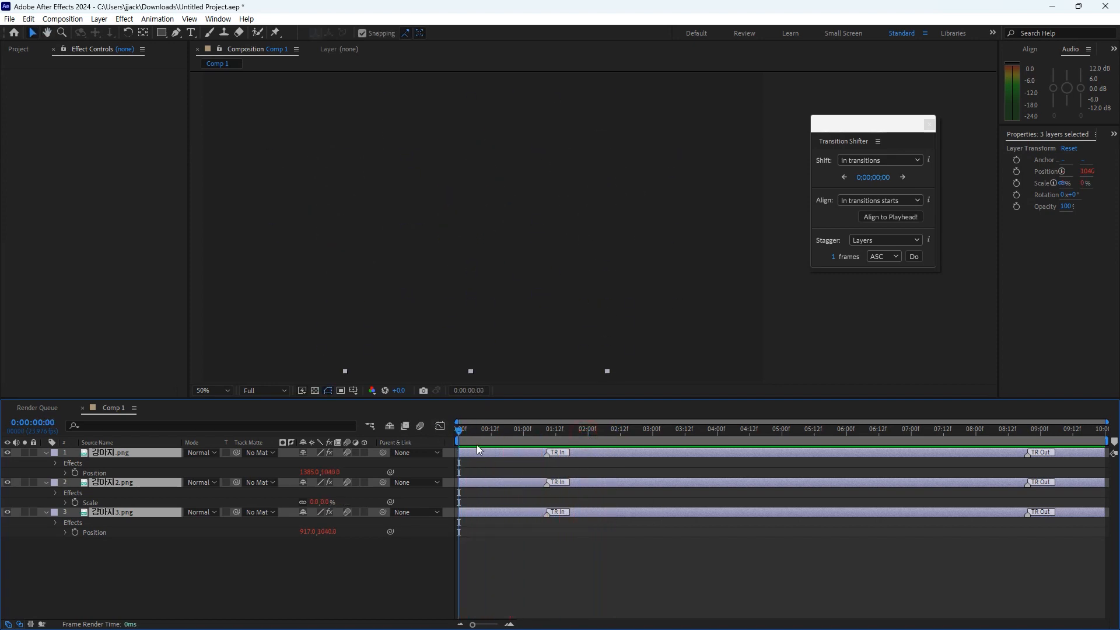
Step: Stagger the three dog layers by 1 frame in ascending order with Transition Shifter
drag(232, 564, 113, 461)
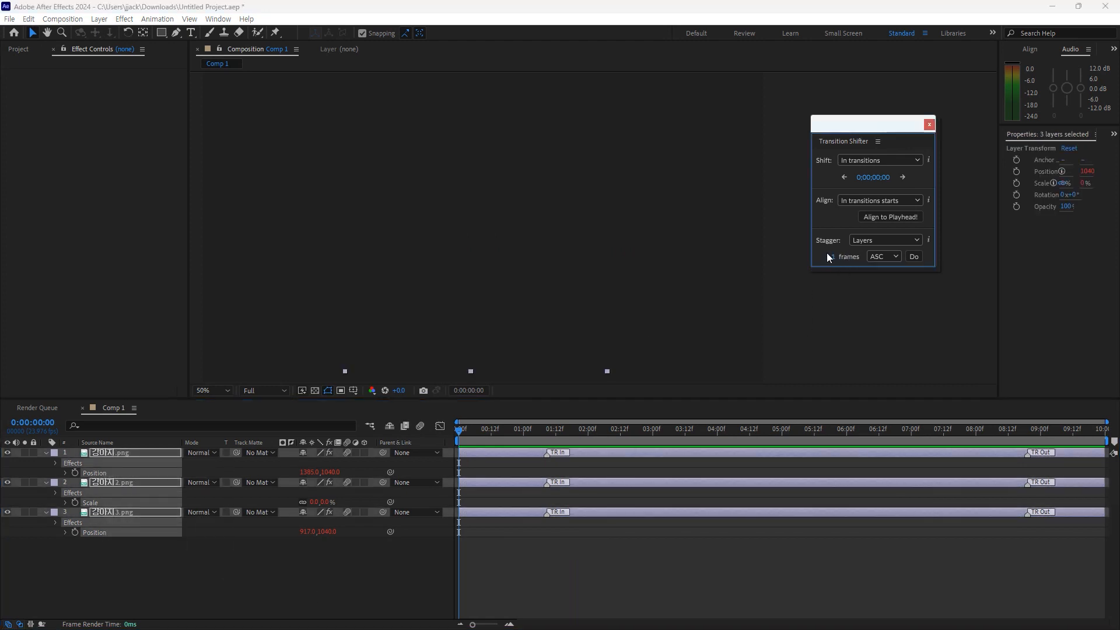
click(875, 257)
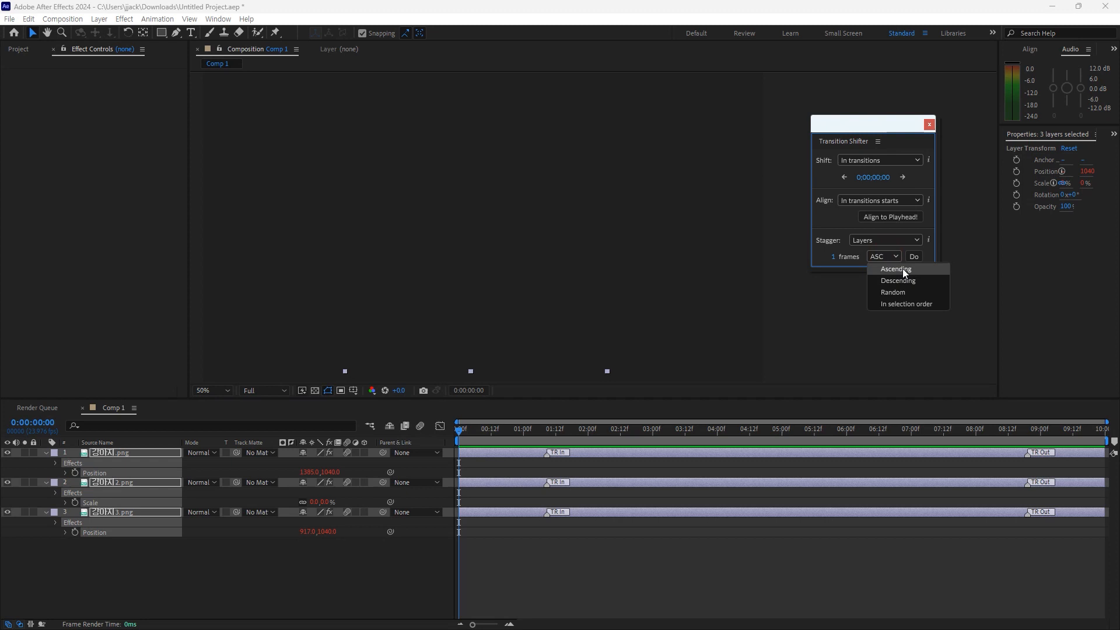
click(902, 268)
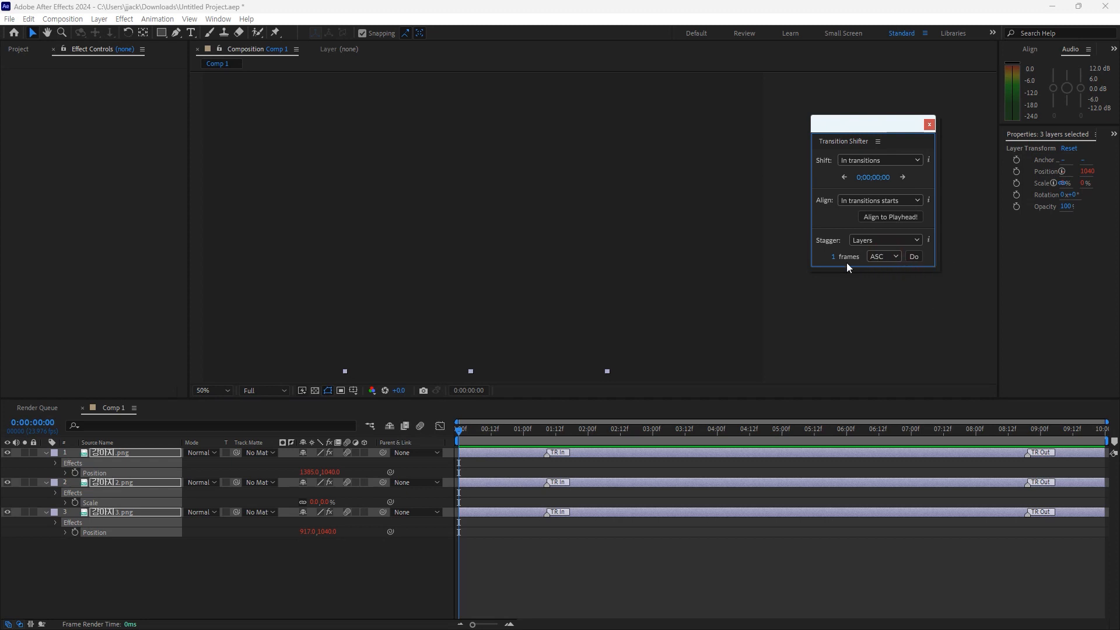
click(914, 256)
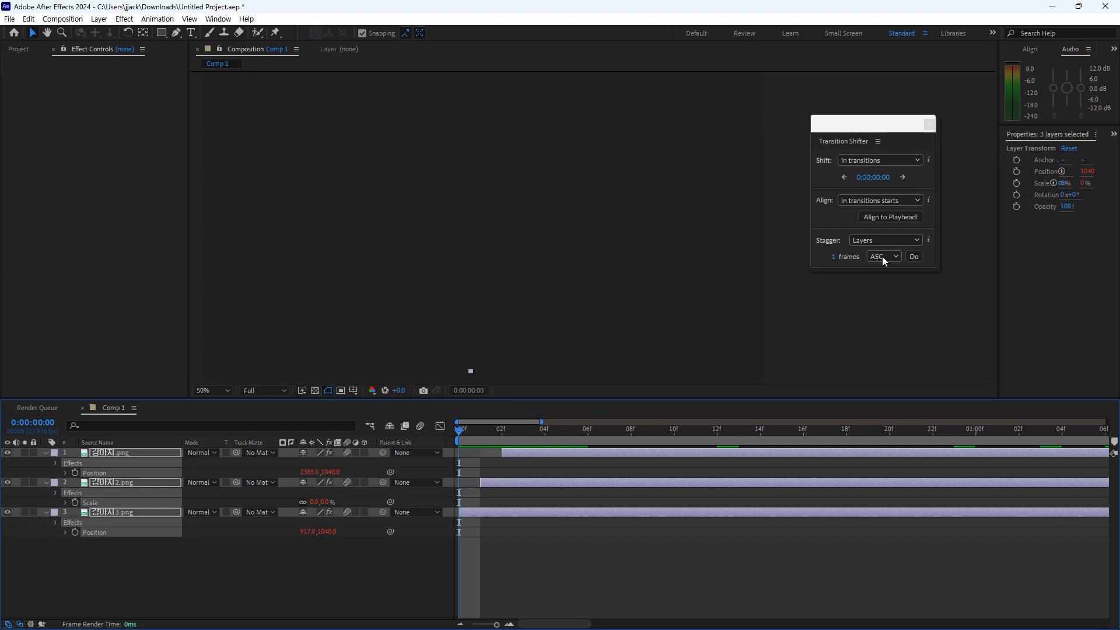
Step: Check the 1-frame offset between the three dog layers by scrubbing and playing from the start
click(466, 433)
drag(465, 434, 502, 432)
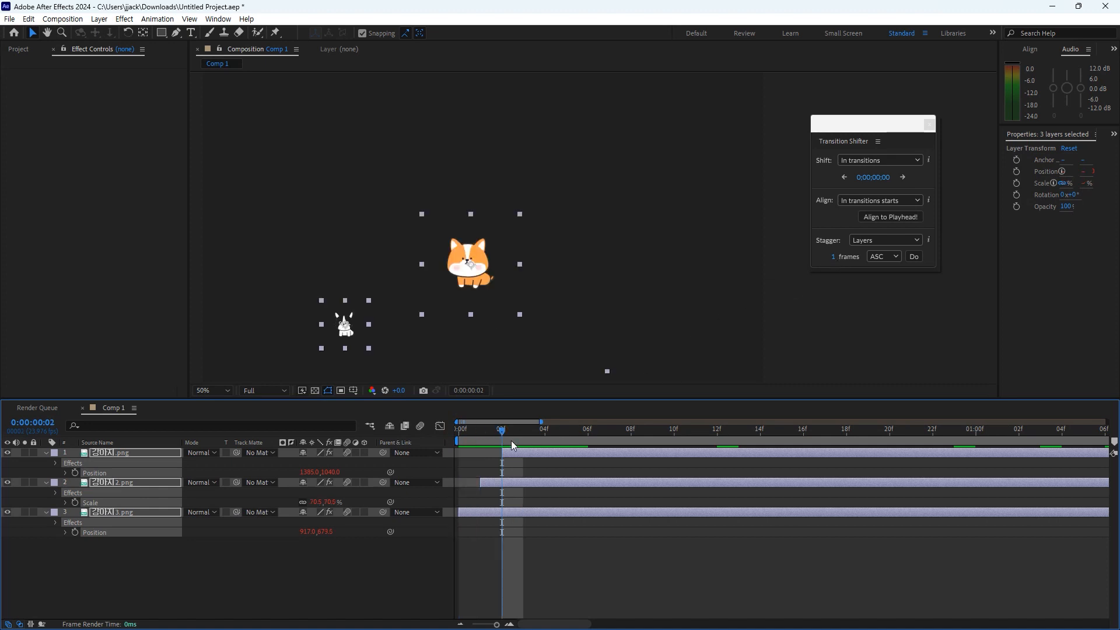
key(Home)
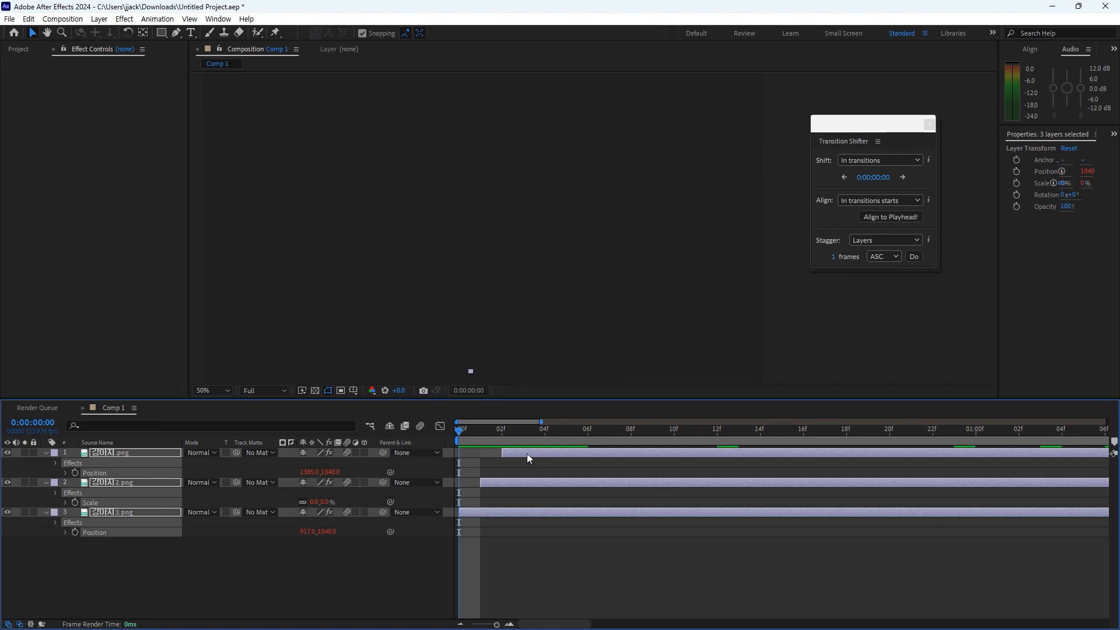
key(space)
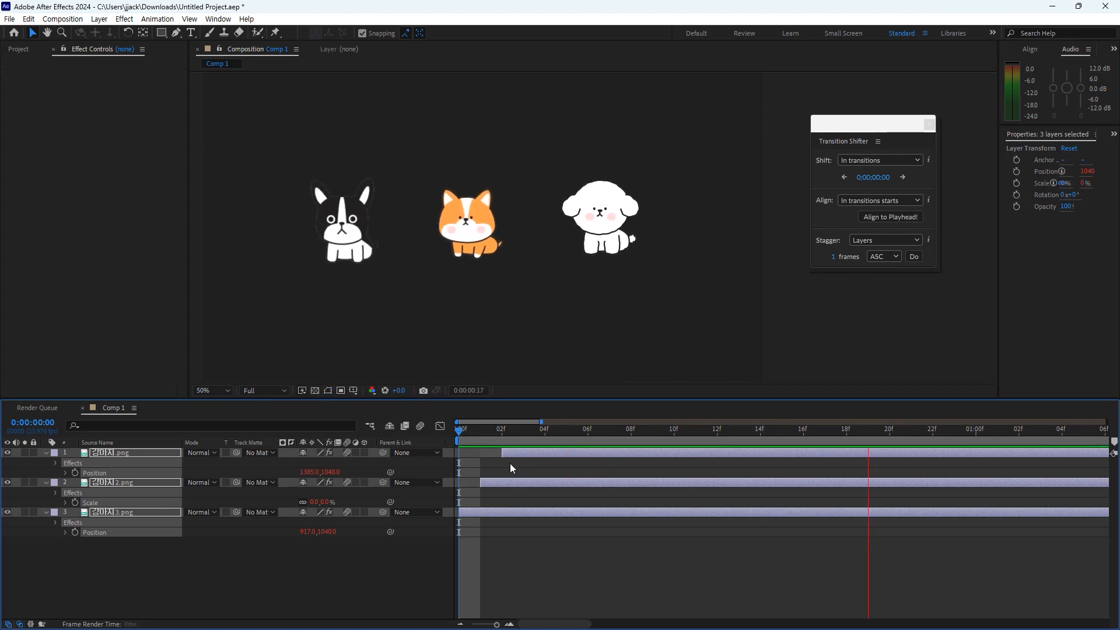
click(504, 434)
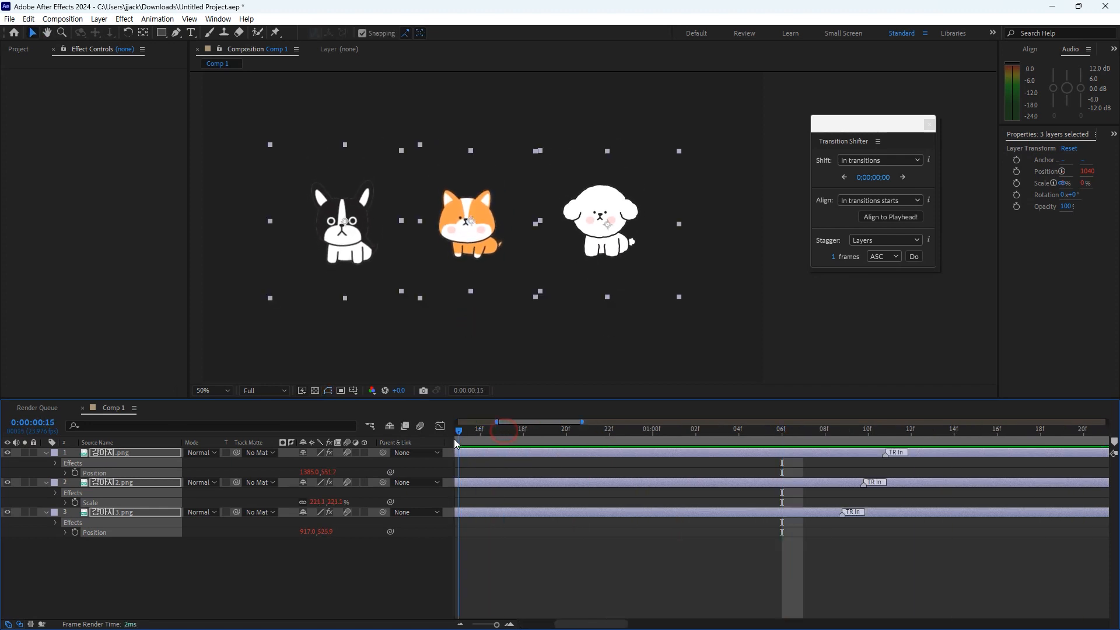
Step: Set the stagger to 5 frames and apply it in ascending order to the three dog layers
click(835, 260)
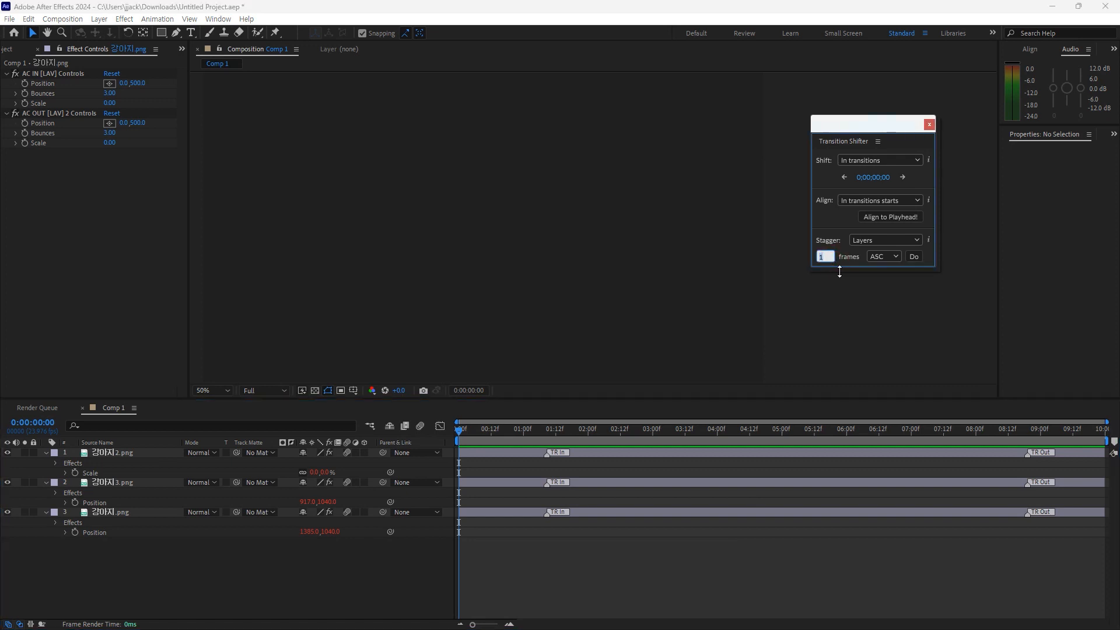
click(914, 258)
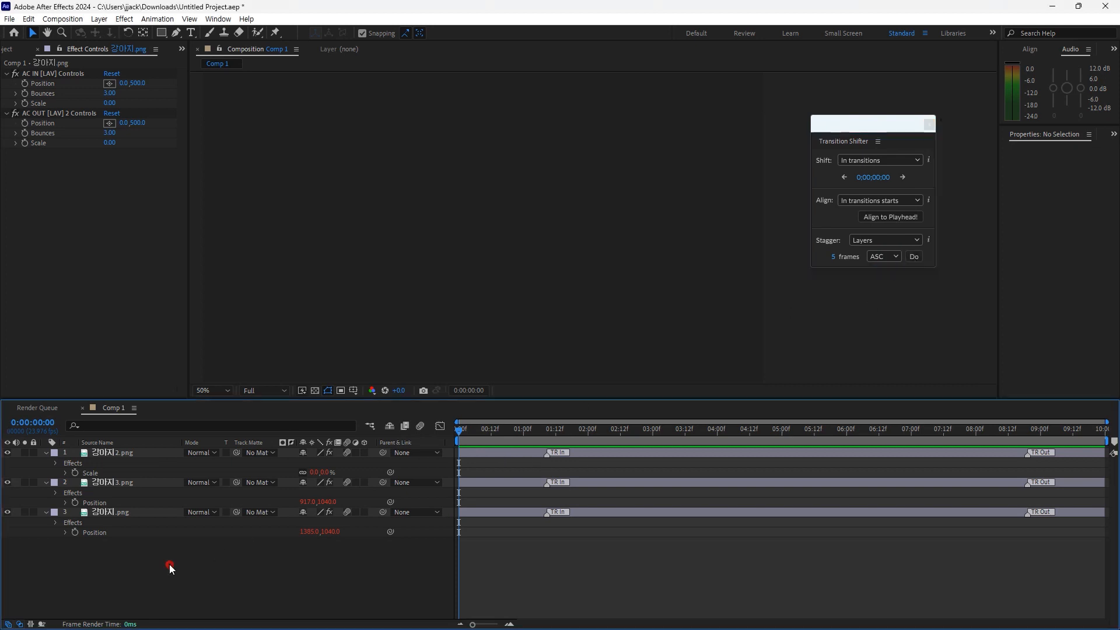
drag(170, 565, 104, 458)
click(913, 256)
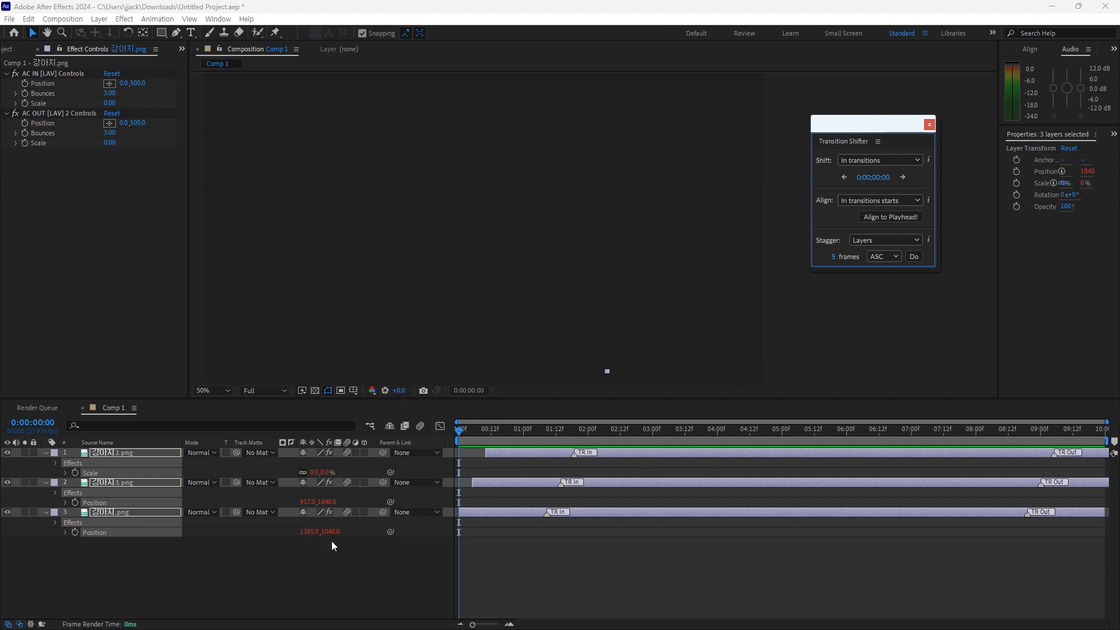
Step: Undo the ascending stagger, then stagger the three dog layers by 5 frames in descending order
key(ctrl+z)
drag(659, 557, 363, 465)
click(362, 465)
drag(234, 574, 96, 445)
click(884, 257)
click(894, 282)
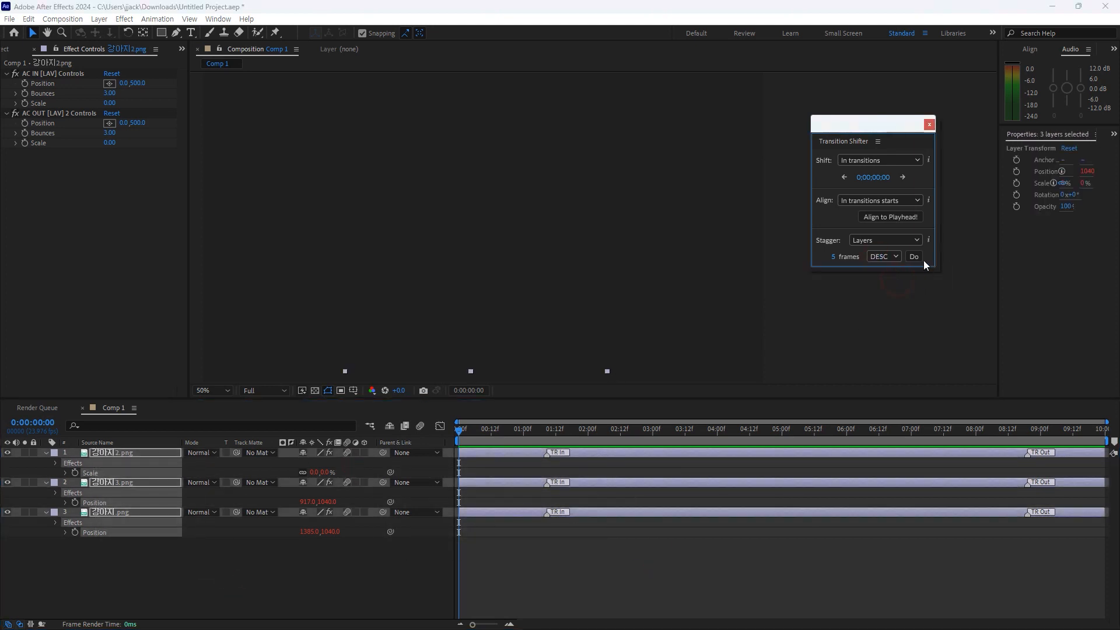
click(916, 258)
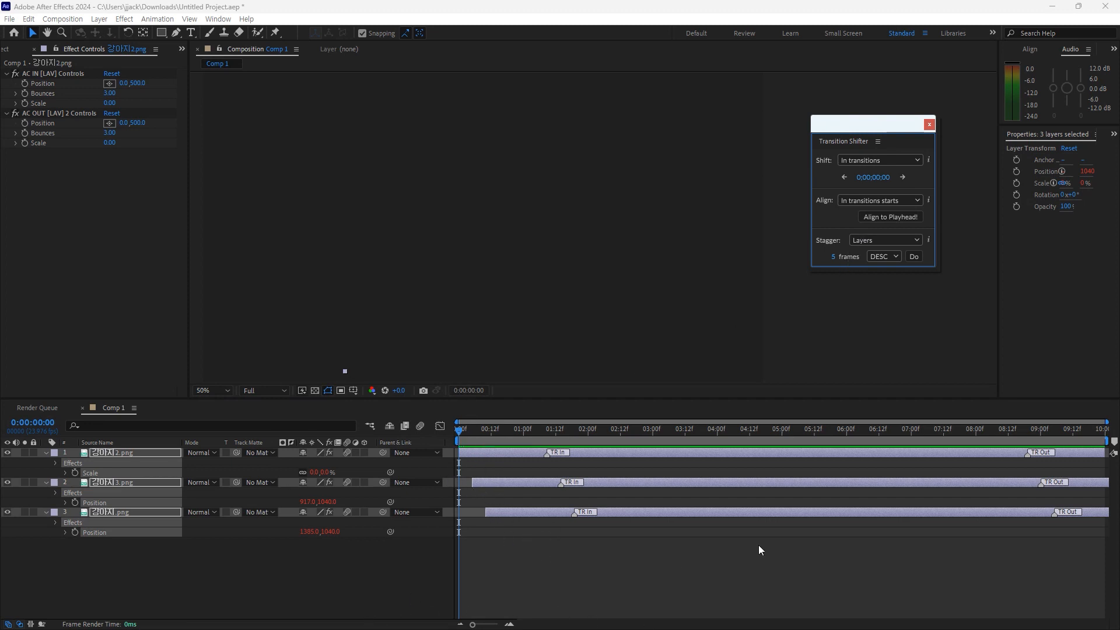
Step: Set the stagger order to Random and undo the descending stagger on the three dog layers
click(896, 259)
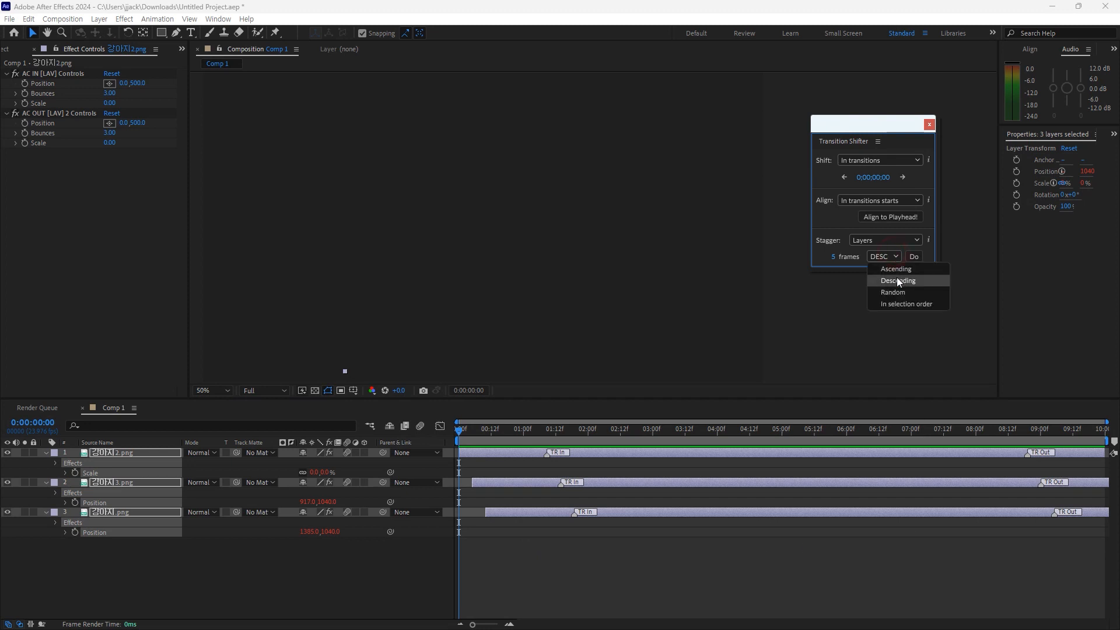
click(907, 290)
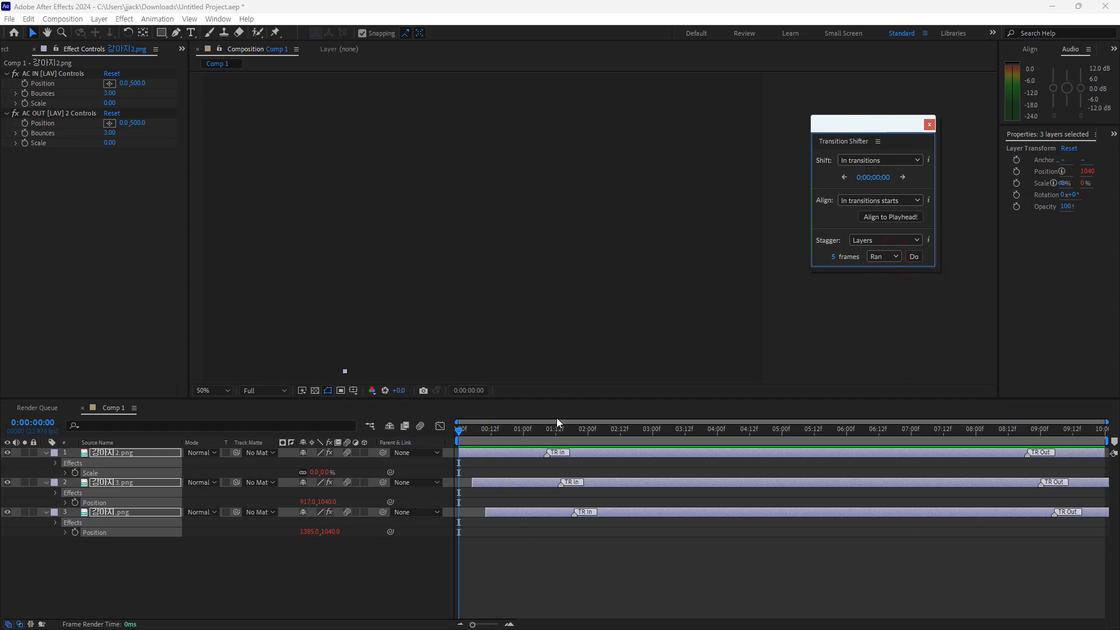
key(ctrl+z)
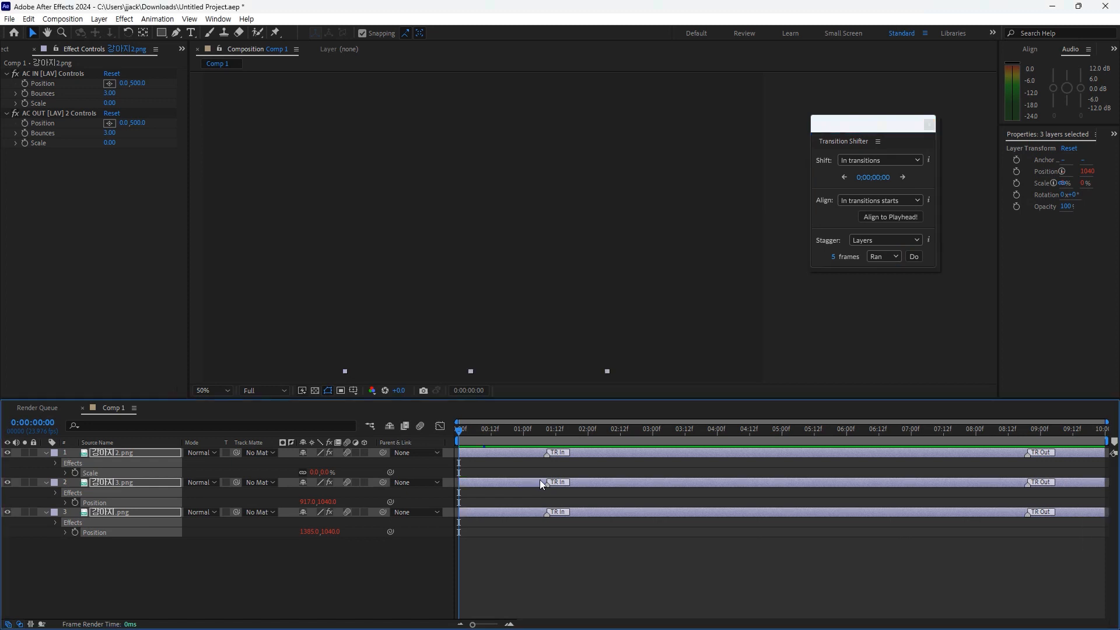
Step: Stagger all nine dog layers by 20 frames in random order with Transition Shifter
scroll(479, 331, up, 7)
scroll(512, 240, down, 10)
scroll(596, 263, up, 4)
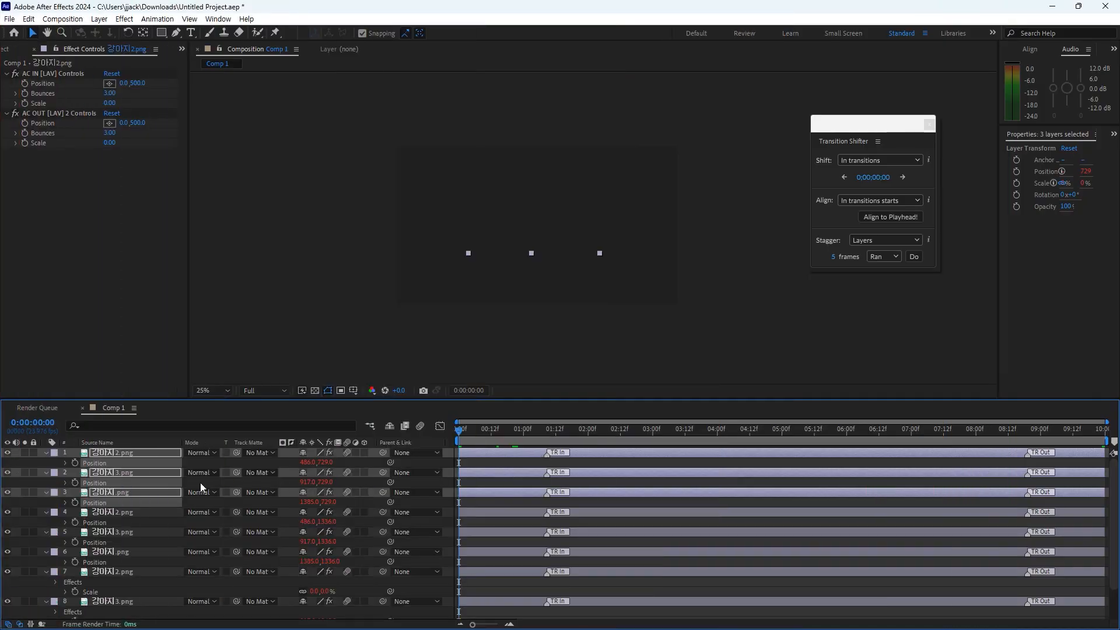
mouse_move(475, 432)
mouse_down()
mouse_move(524, 429)
mouse_move(491, 436)
mouse_up()
scroll(145, 452, down, 2)
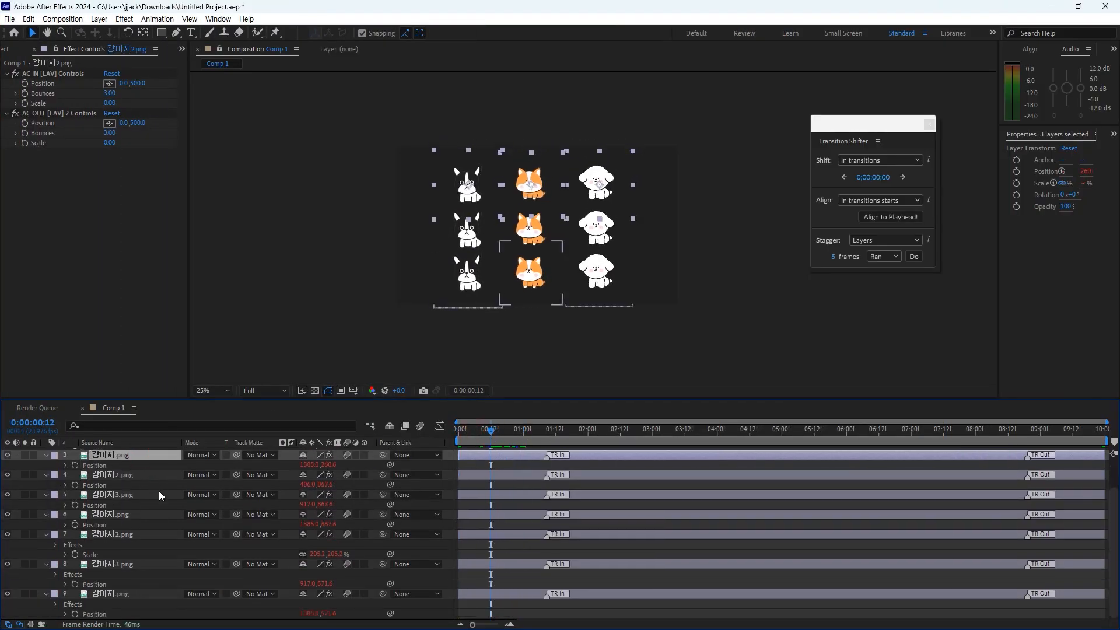
shift+click(125, 594)
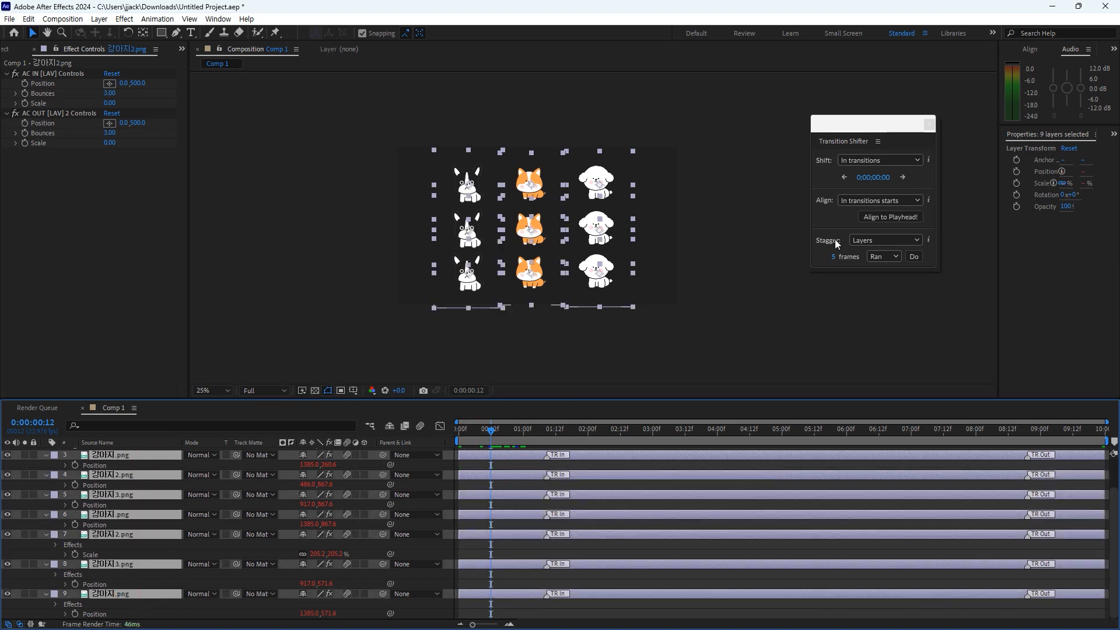
click(835, 257)
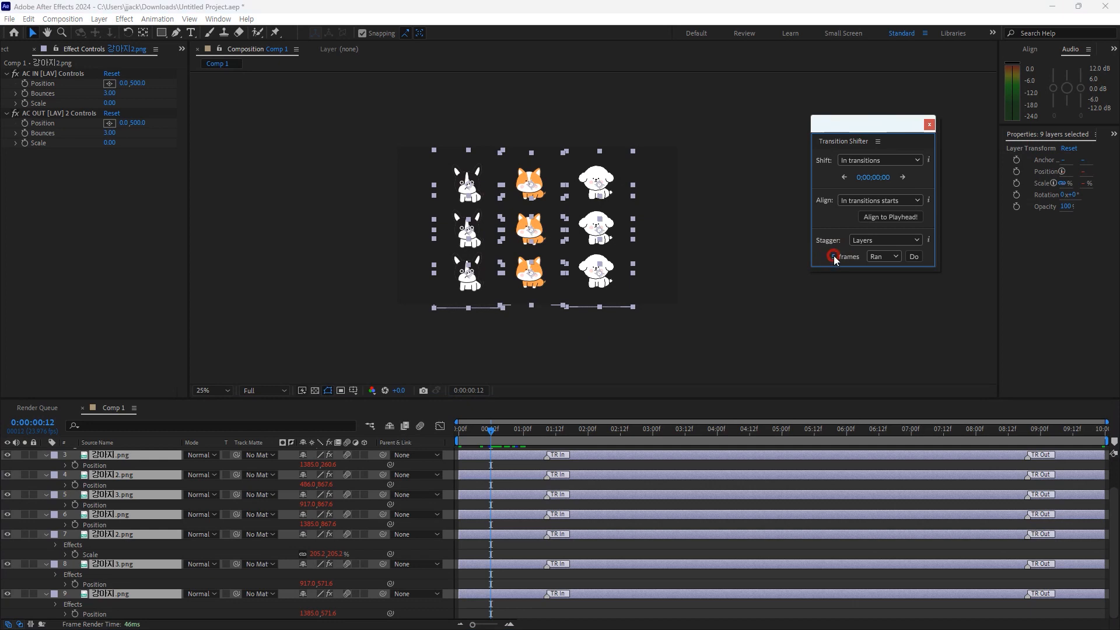
text(20)
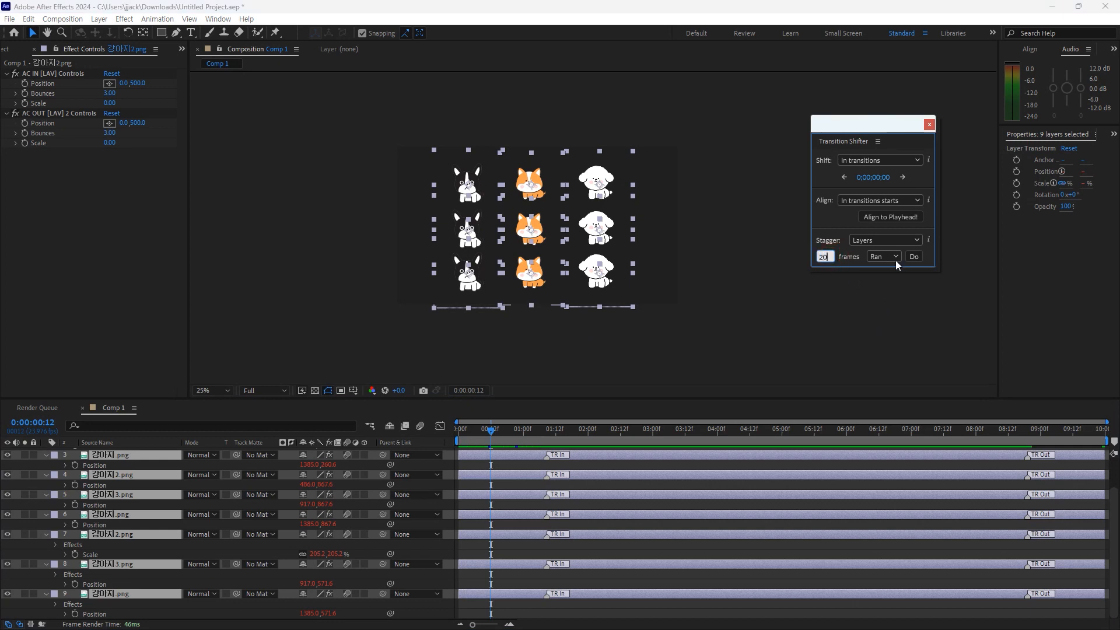
key(Return)
drag(491, 440, 471, 436)
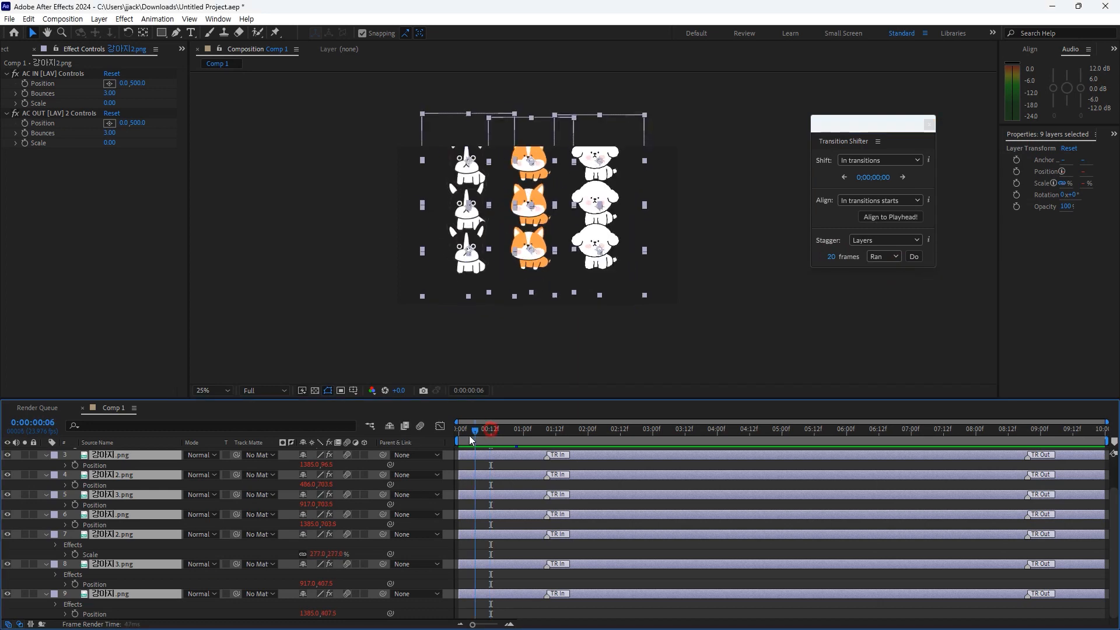
click(914, 256)
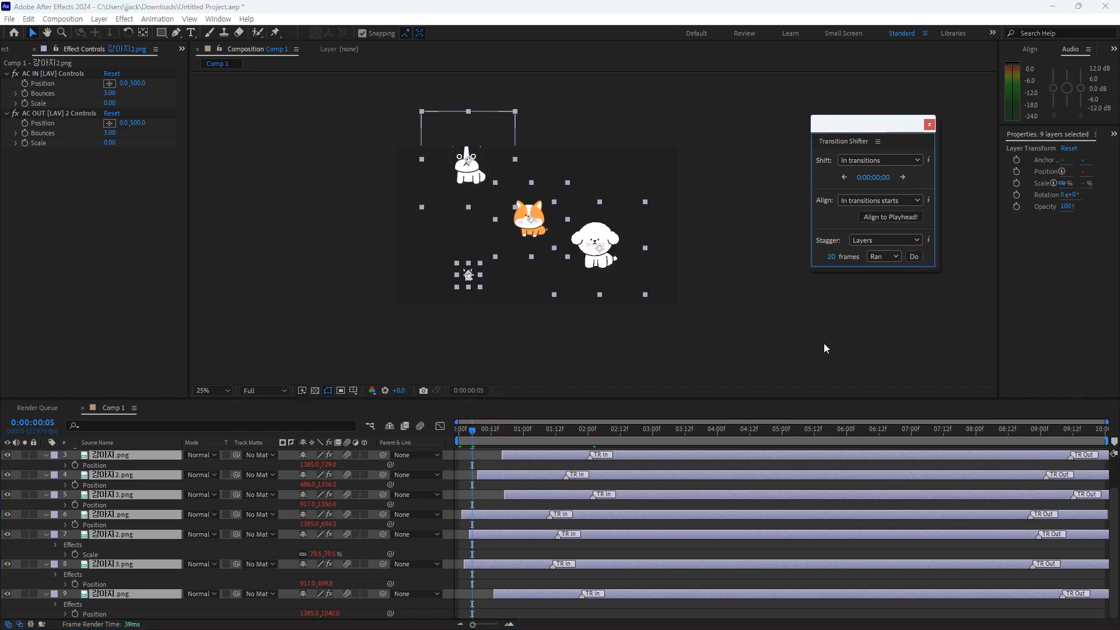
Step: Play the nine dogs' randomly staggered bounce-in transitions from the start of the composition
drag(475, 433, 459, 434)
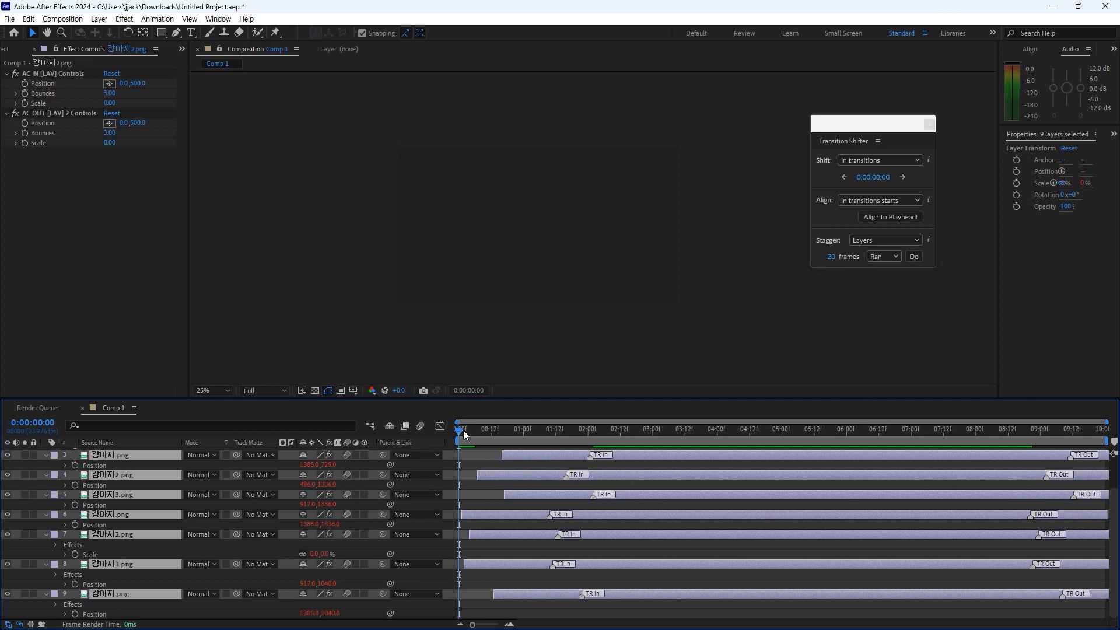
key(space)
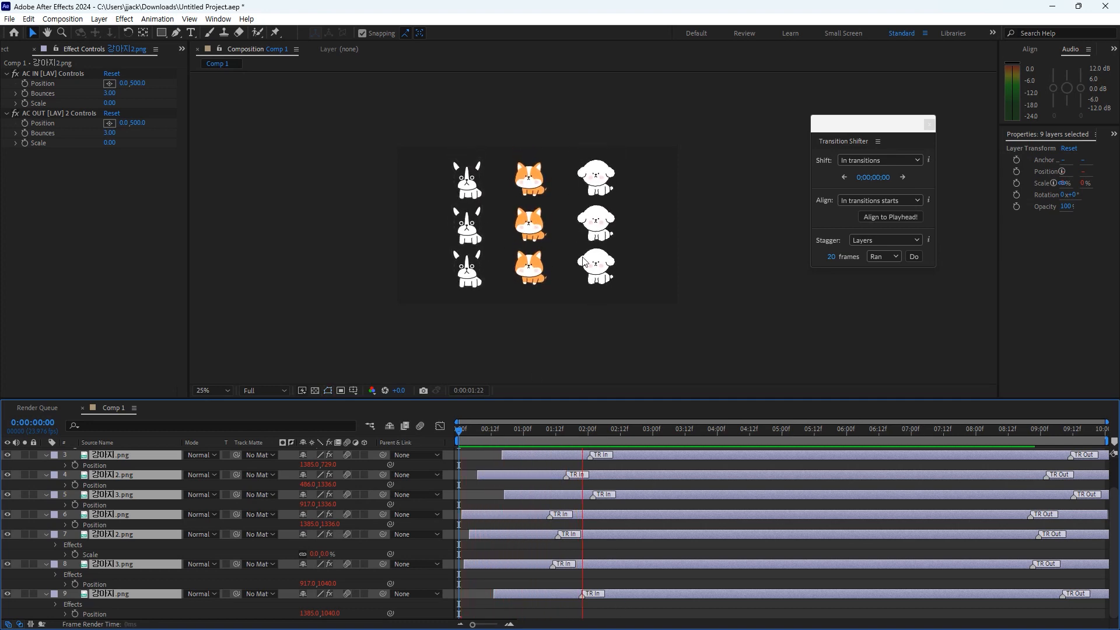
click(465, 432)
key(space)
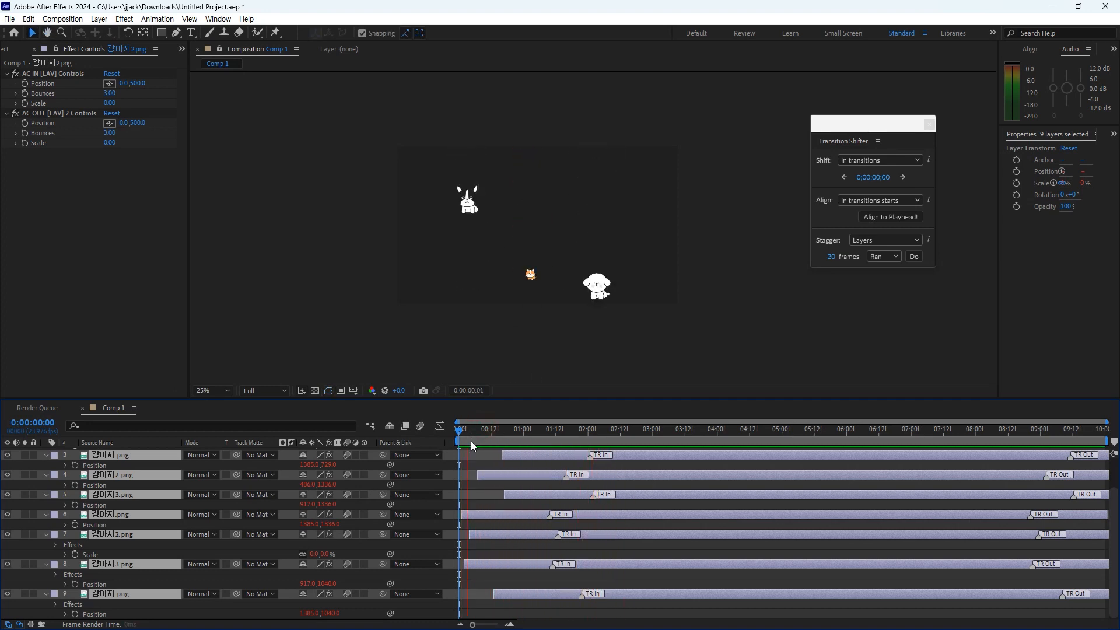
key(space)
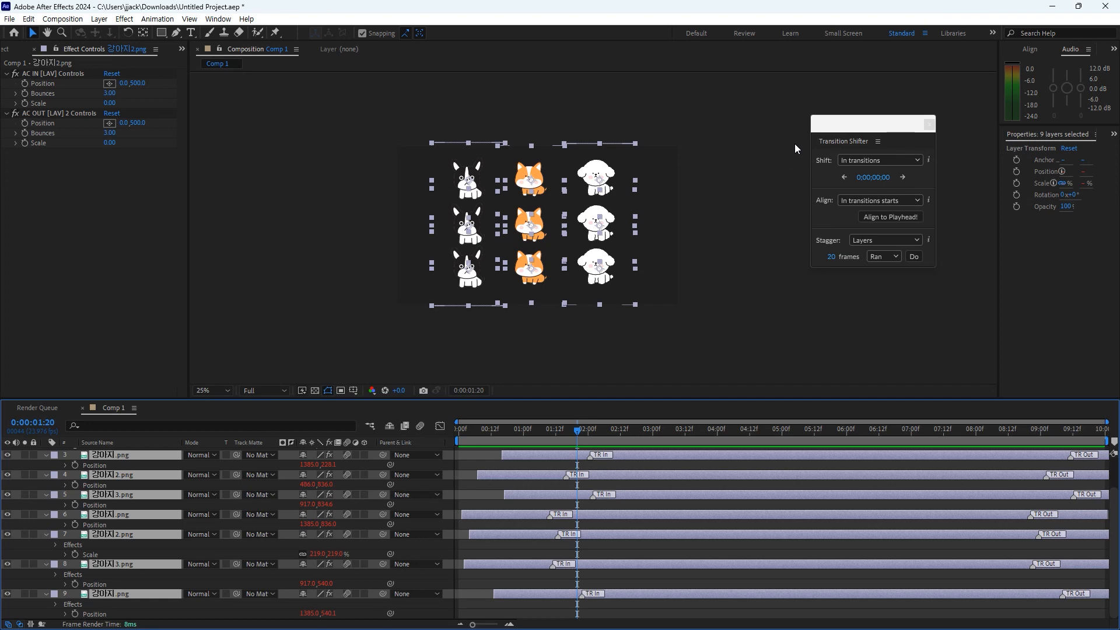
Step: Open Keyframe Wingman and Anchor Point Mover, and arrange the floating tools so they do not overlap
click(219, 19)
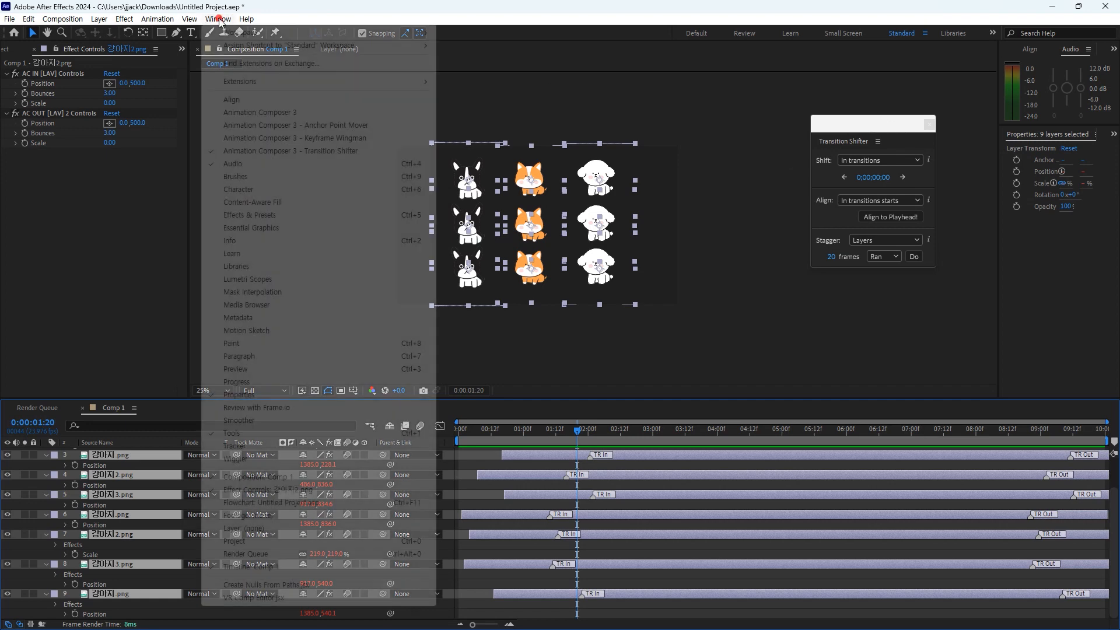
click(295, 137)
click(218, 19)
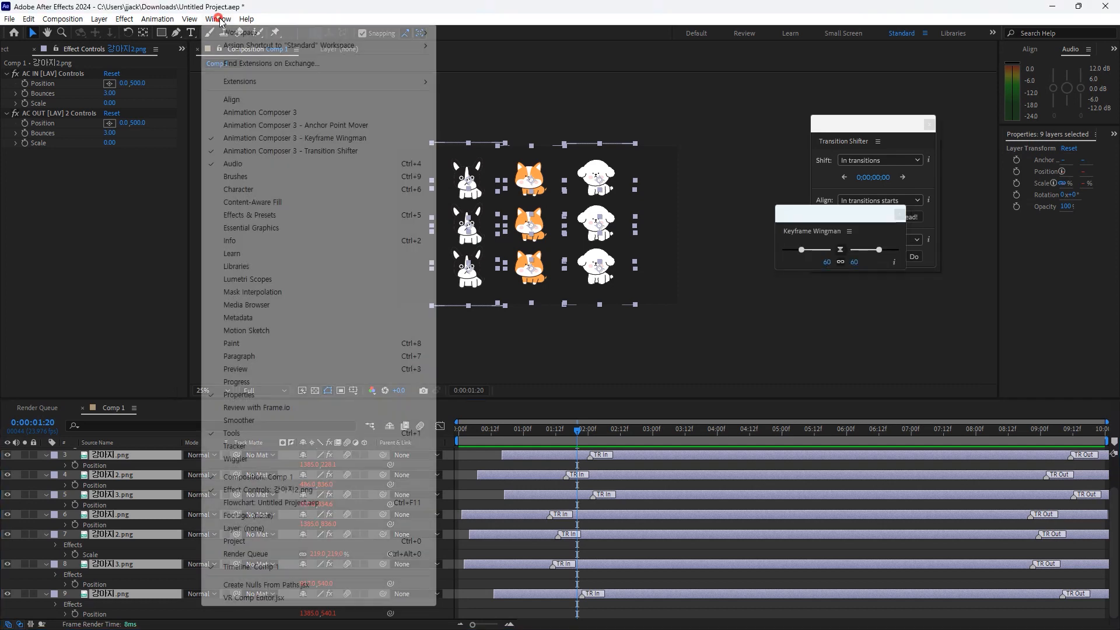
click(245, 124)
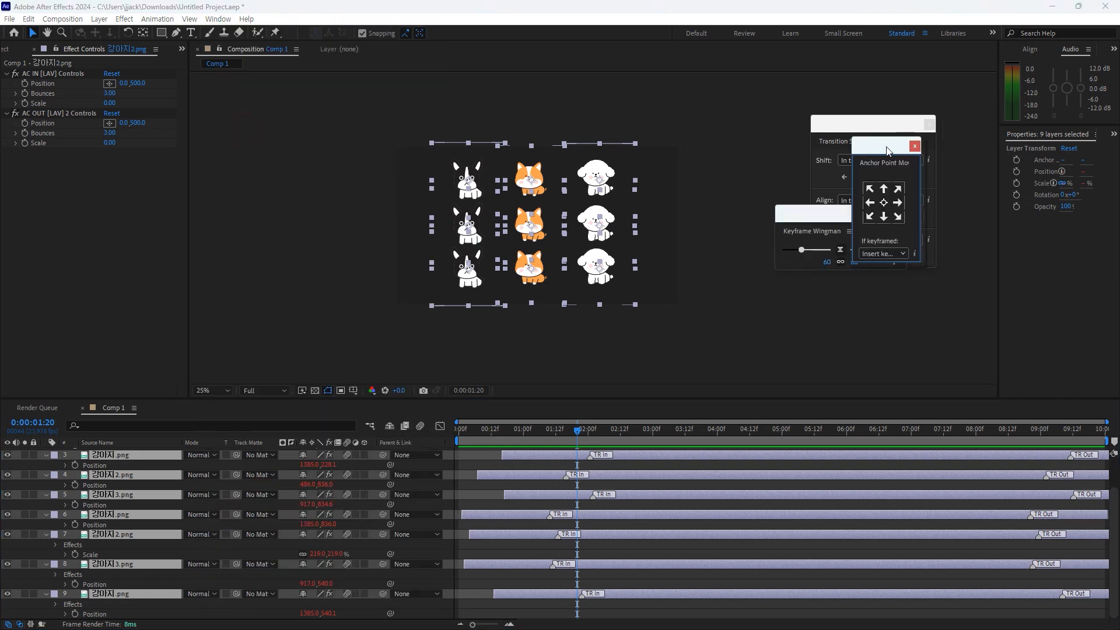
drag(887, 150, 687, 84)
drag(872, 126, 823, 84)
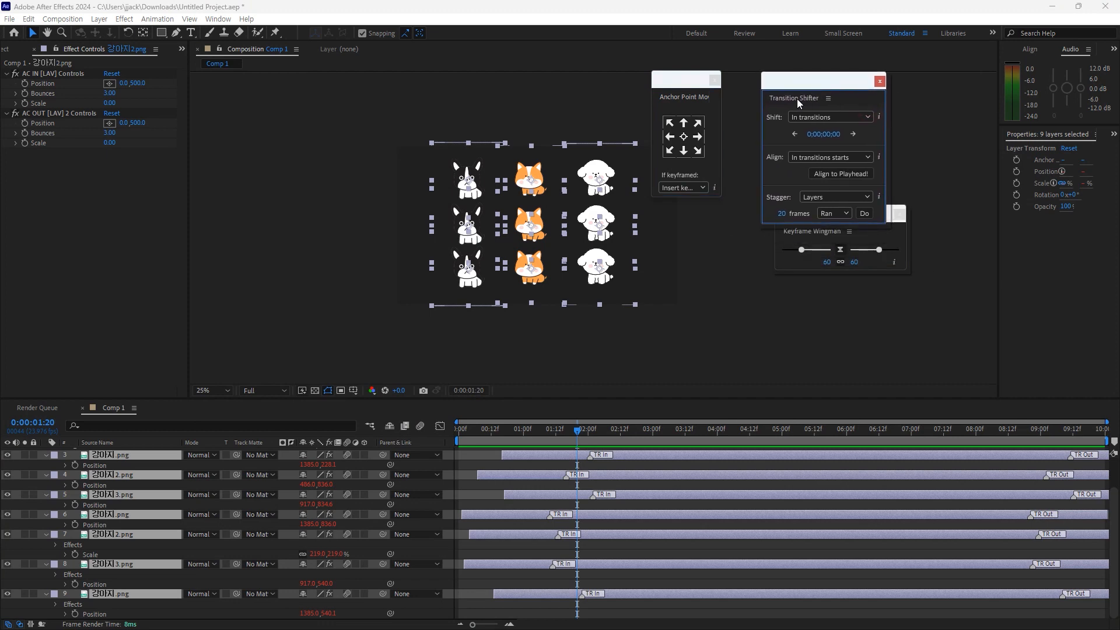
Step: Dock Transition Shifter, Anchor Point Mover and Keyframe Wingman stacked in one column between the composition viewer and the audio panel
click(789, 95)
drag(789, 98, 986, 112)
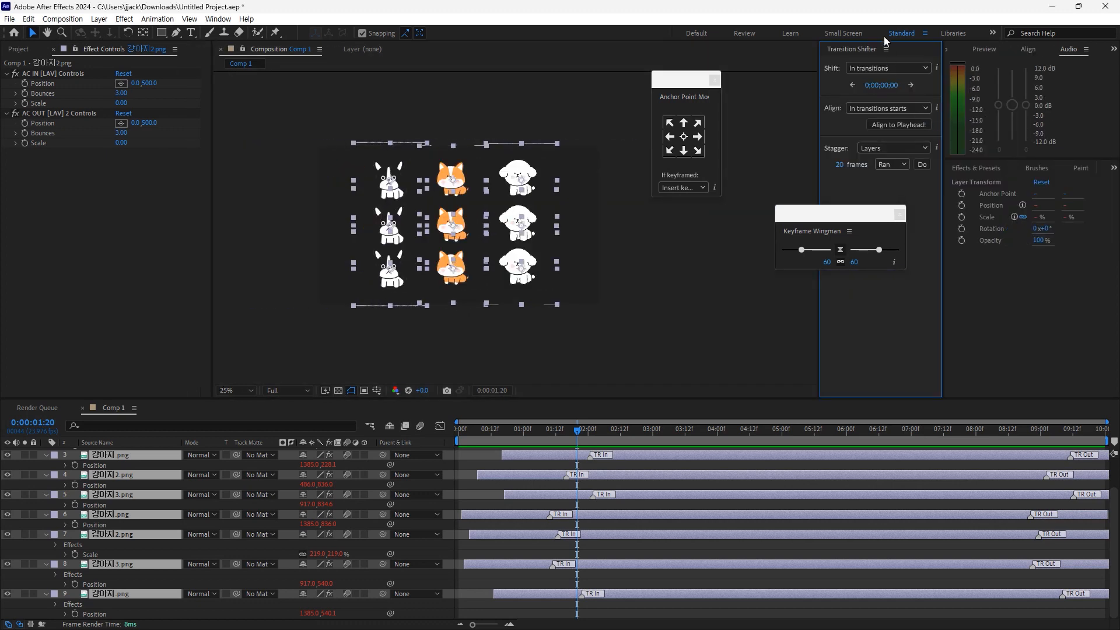
drag(817, 217, 615, 281)
drag(656, 96, 862, 380)
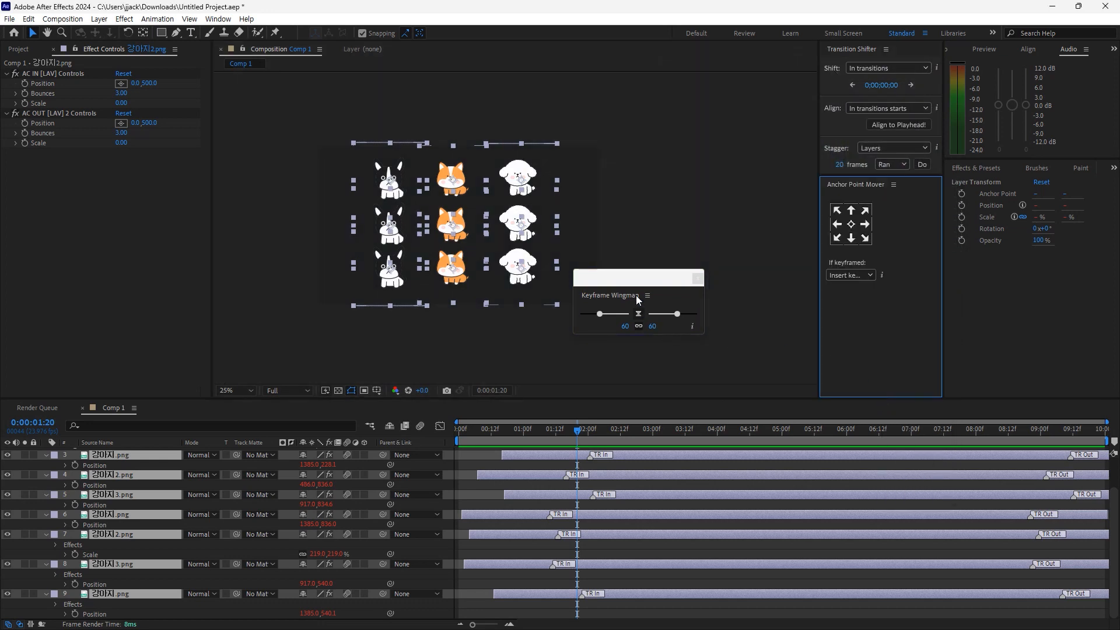
drag(625, 299, 898, 422)
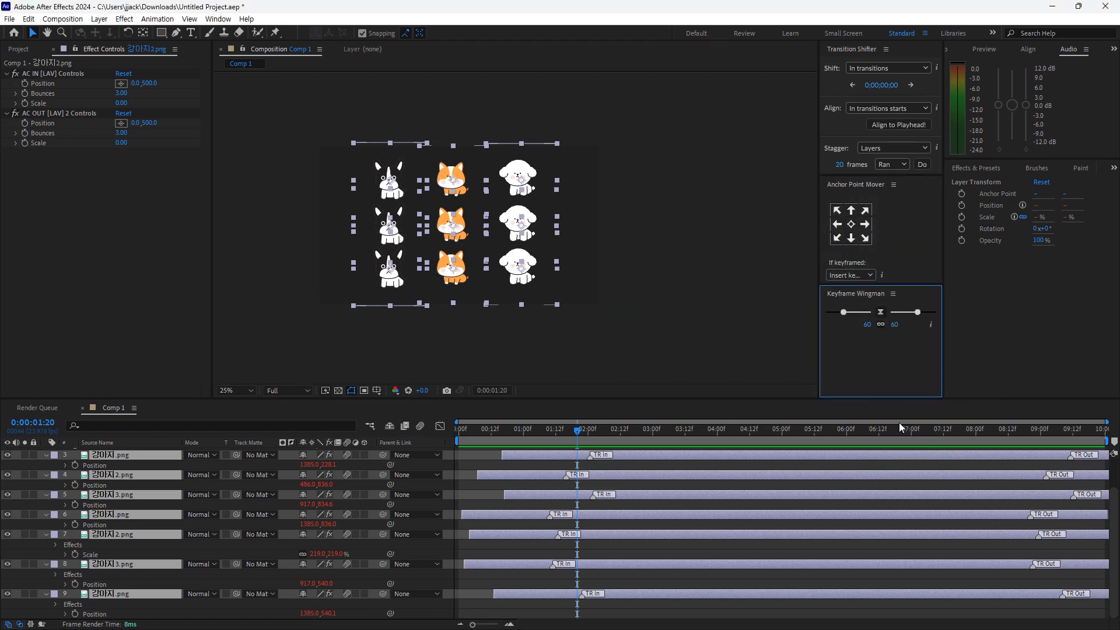
click(919, 246)
click(1035, 327)
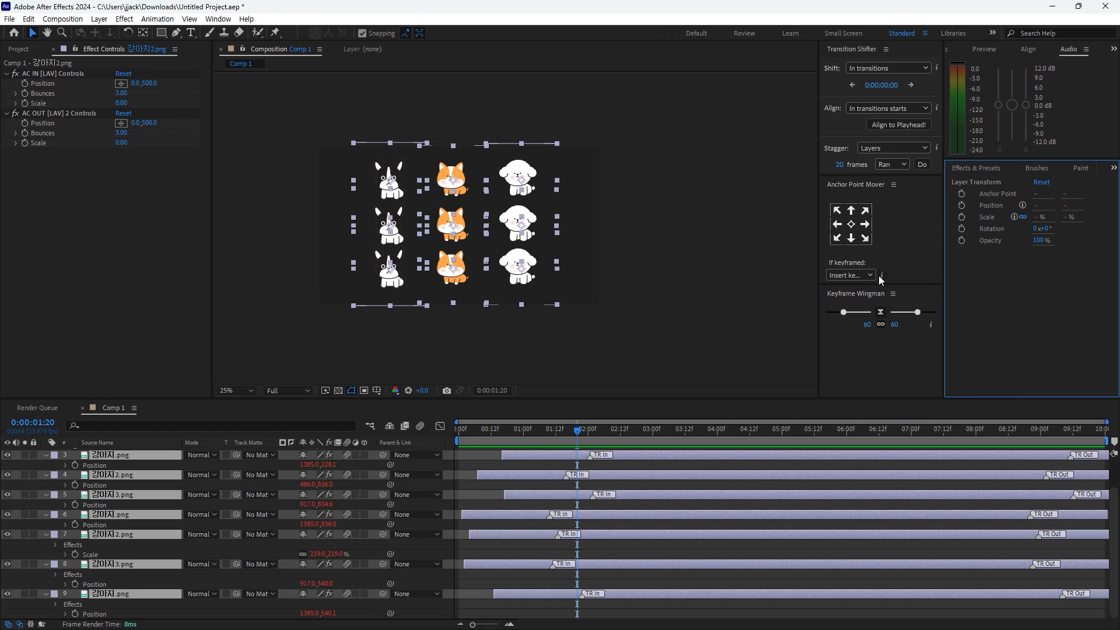